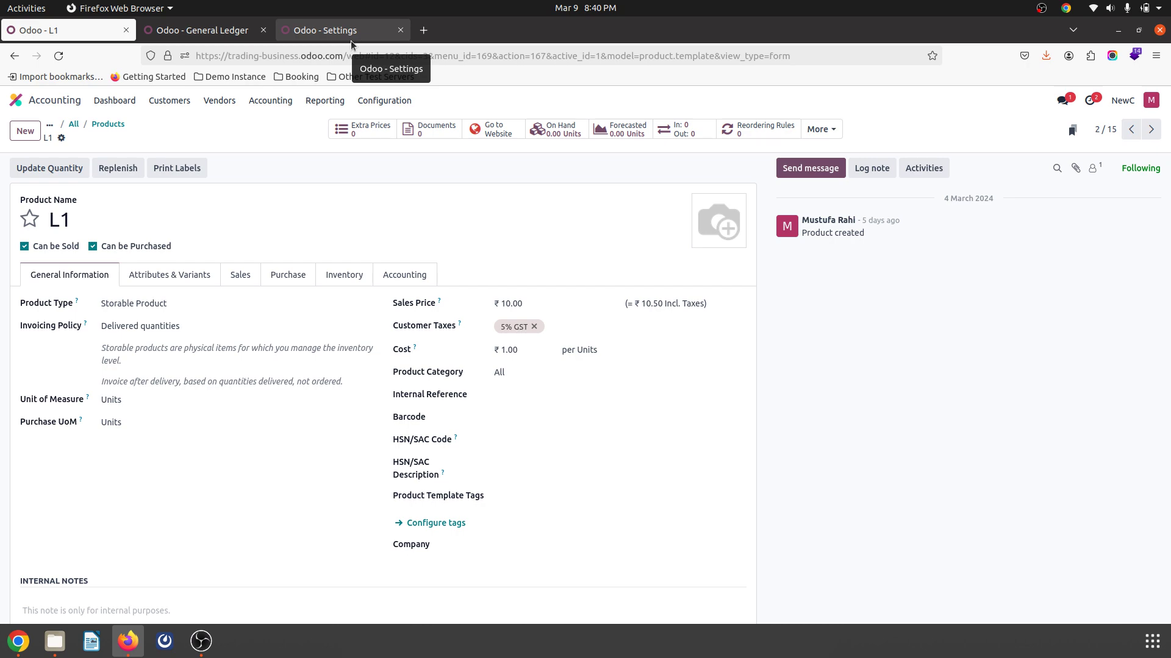
Step: Review the default accounts, separate discount accounts, stock valuation and Anglo-Saxon accounting options in the accounting settings
click(350, 39)
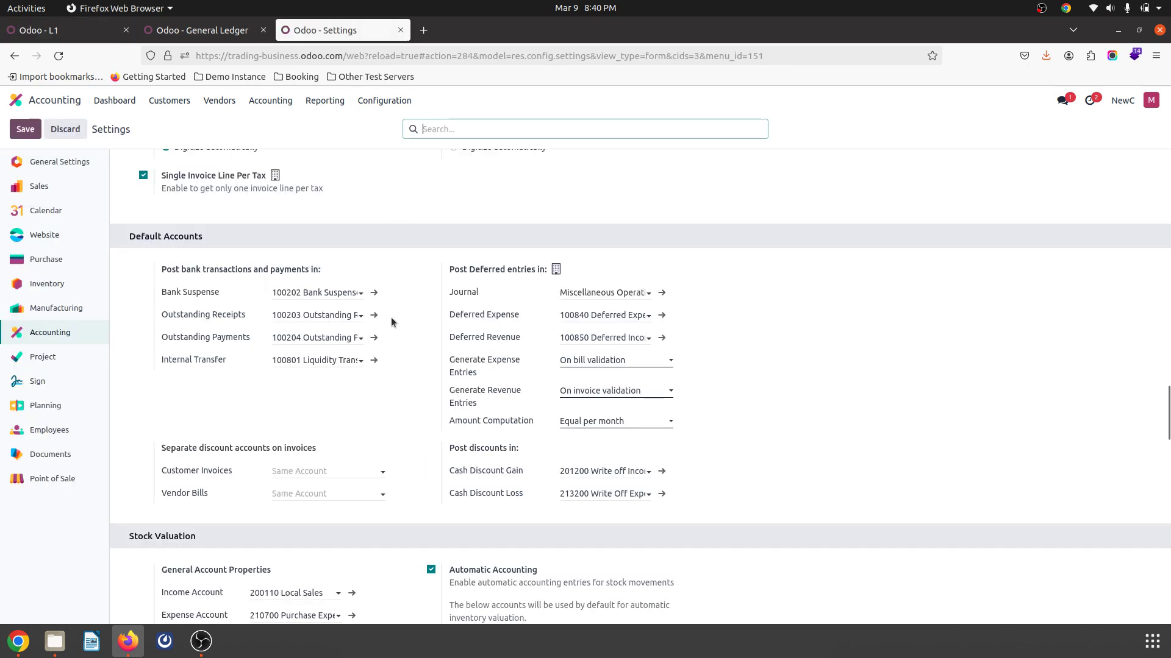
scroll(392, 322, down, 4)
scroll(391, 322, up, 1)
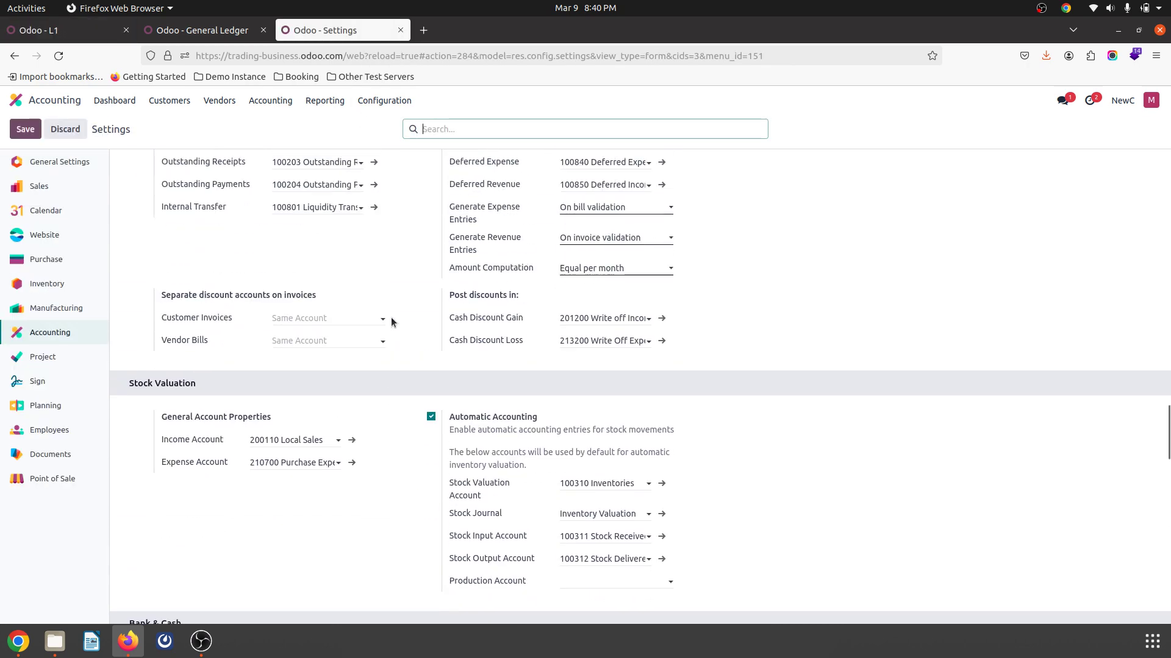
scroll(391, 322, up, 1)
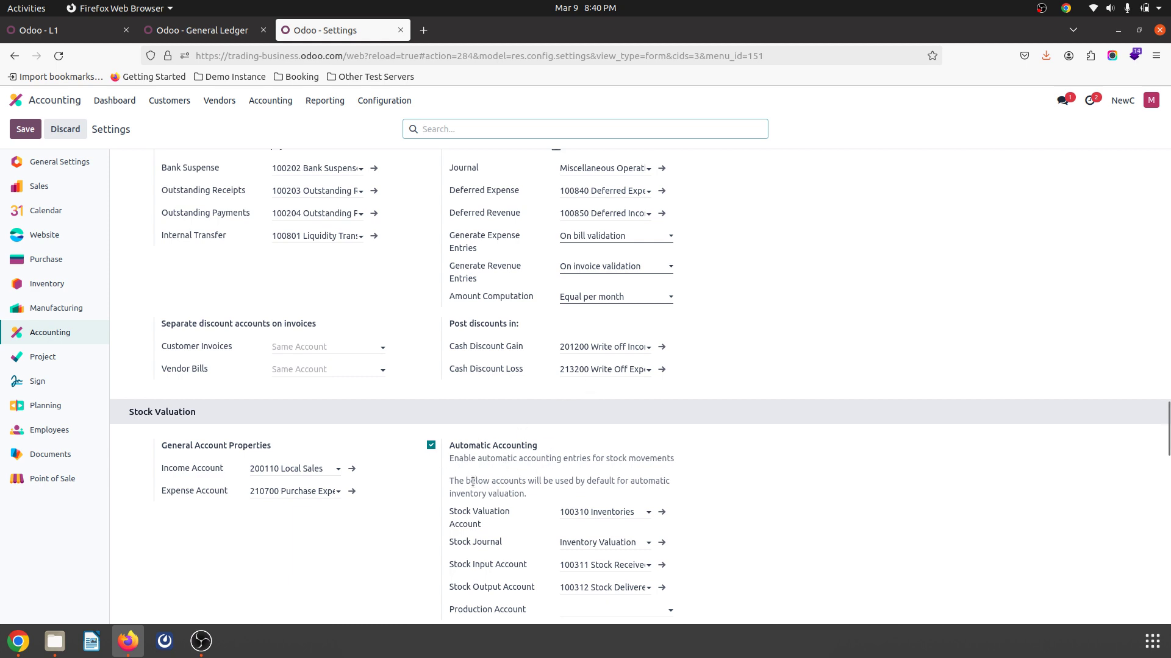
scroll(536, 514, down, 2)
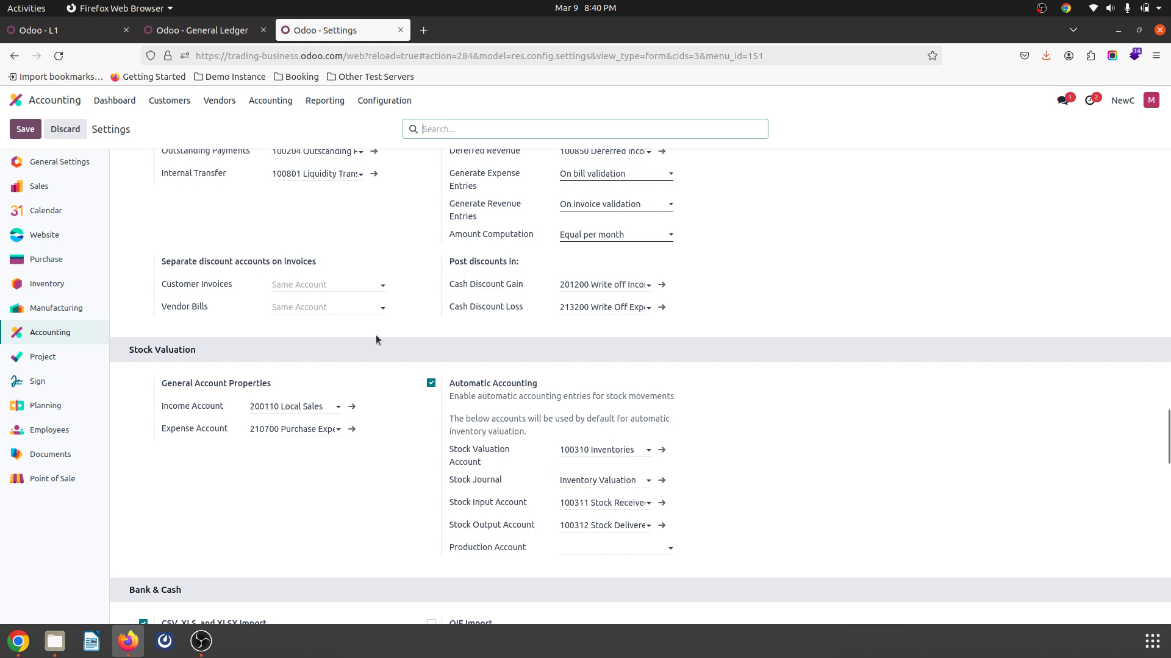
mouse_move(265, 281)
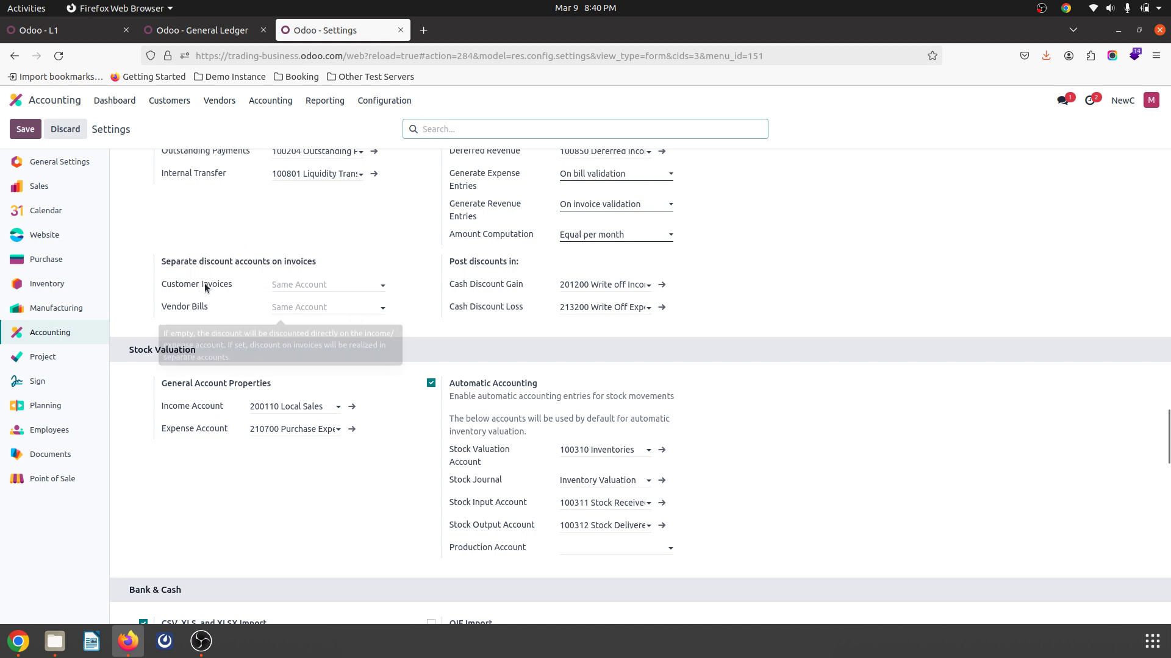
scroll(316, 376, down, 4)
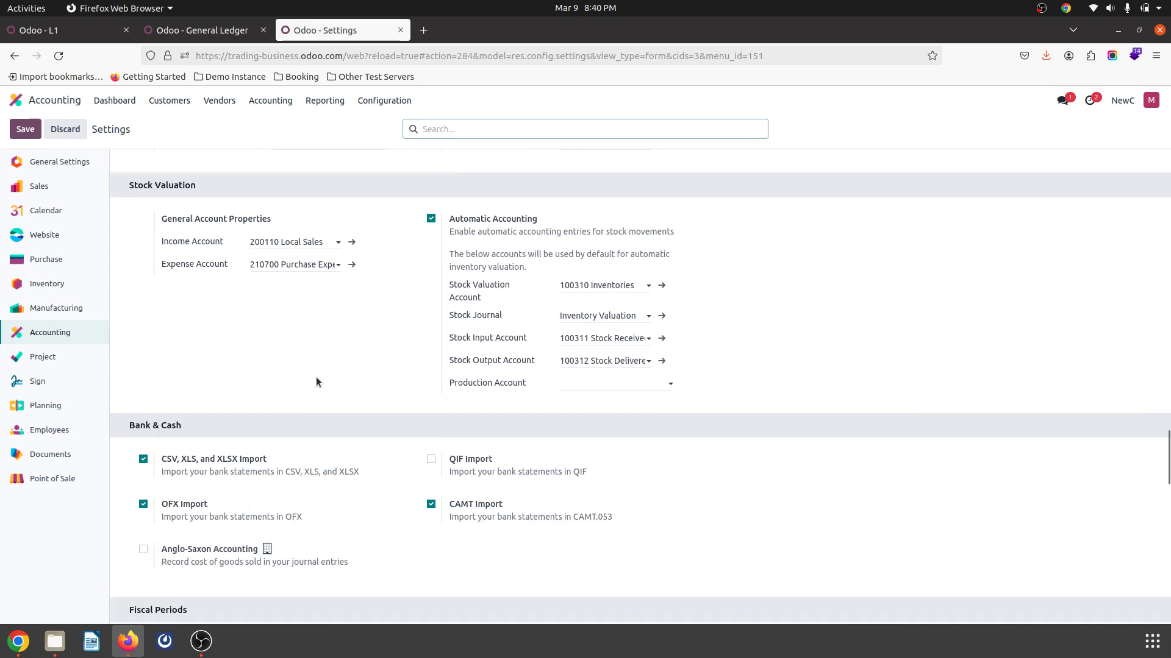
scroll(316, 377, up, 6)
scroll(316, 377, down, 7)
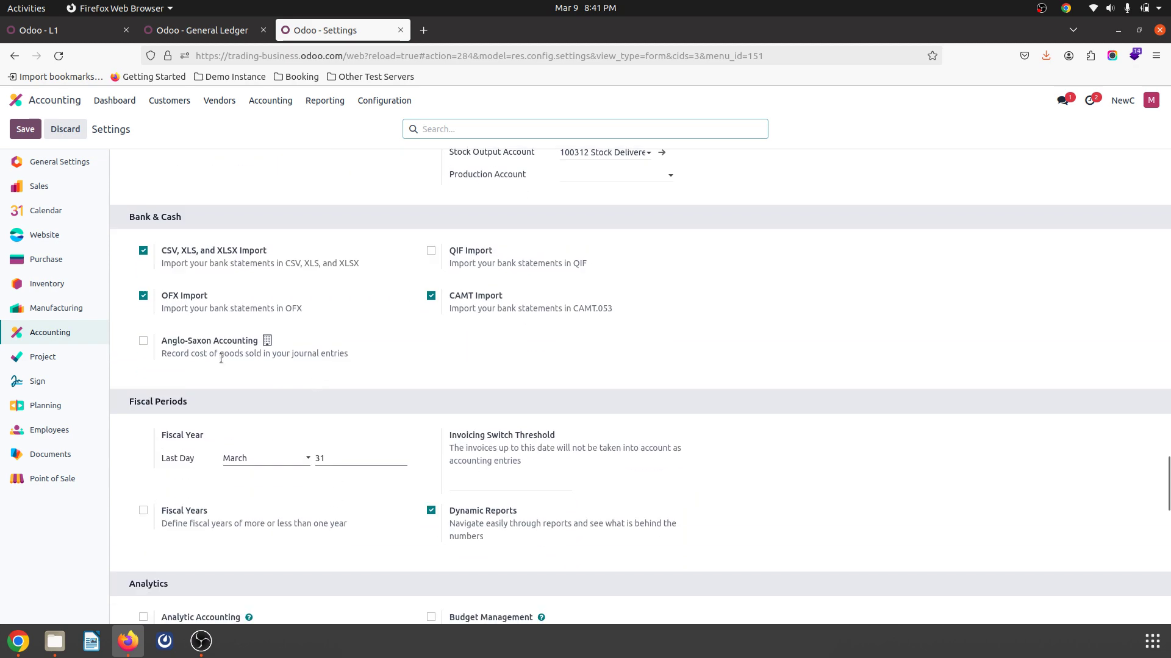
scroll(267, 364, up, 8)
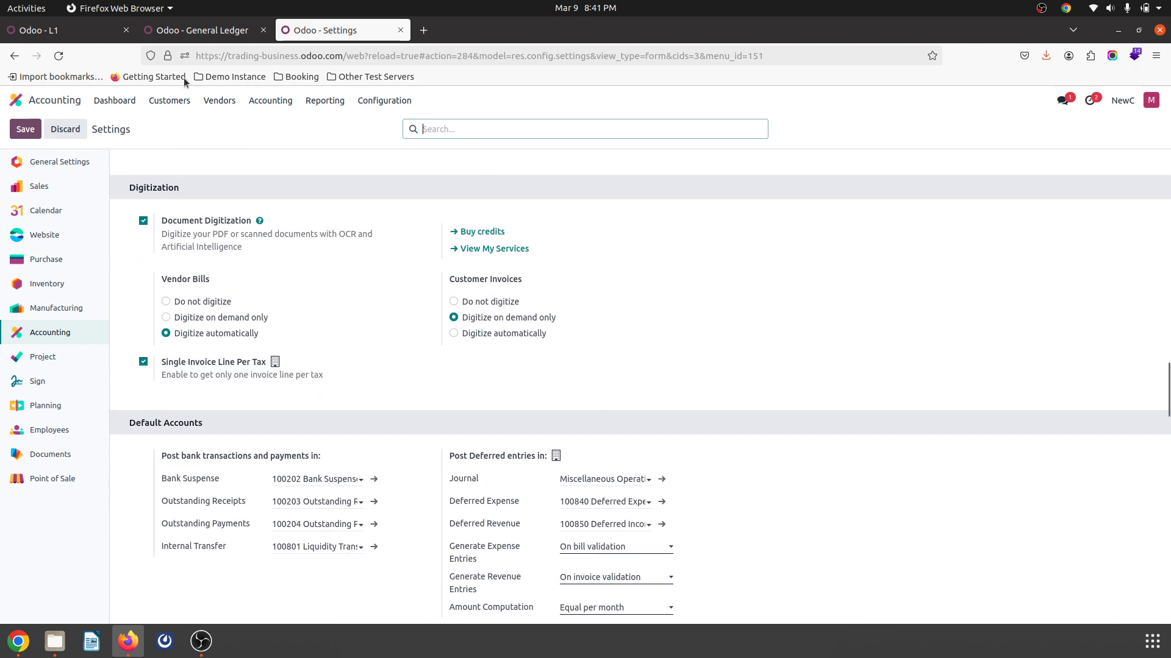
Step: Open the product category of product L1 to check its costing method, inventory valuation and account properties
click(66, 30)
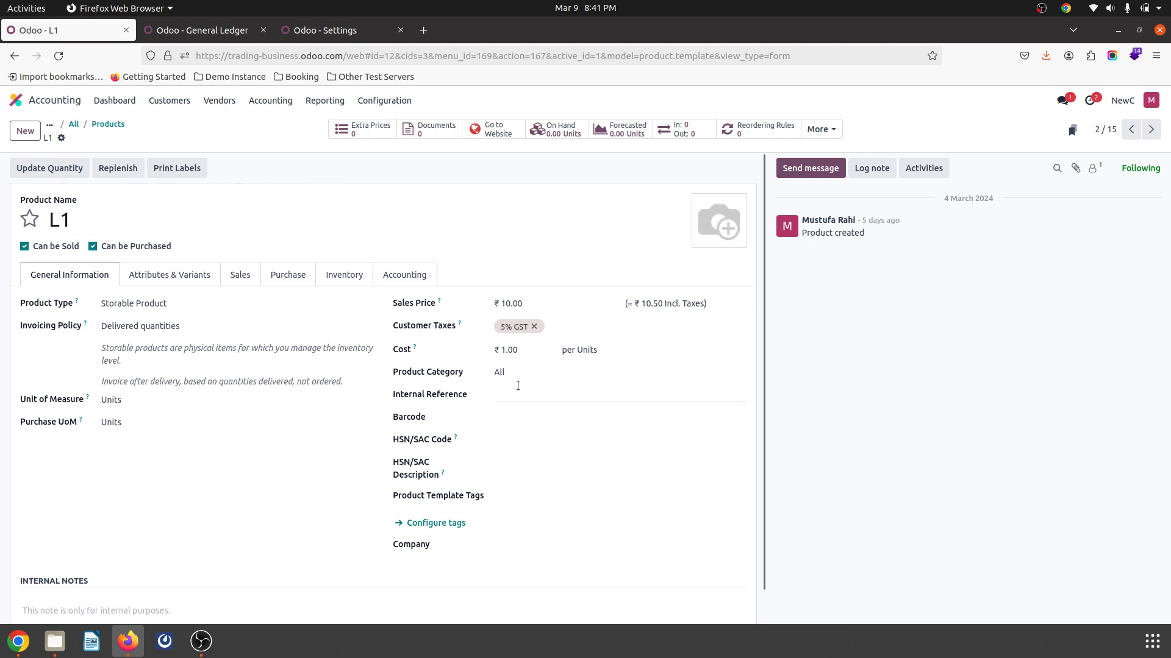
click(523, 349)
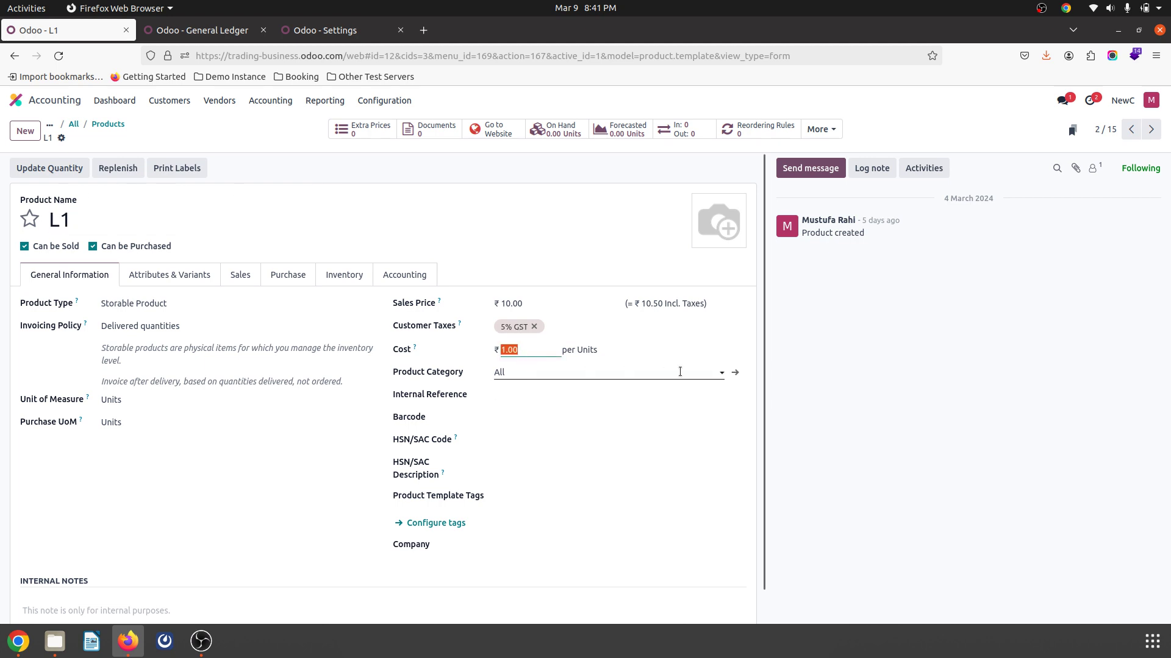
click(735, 372)
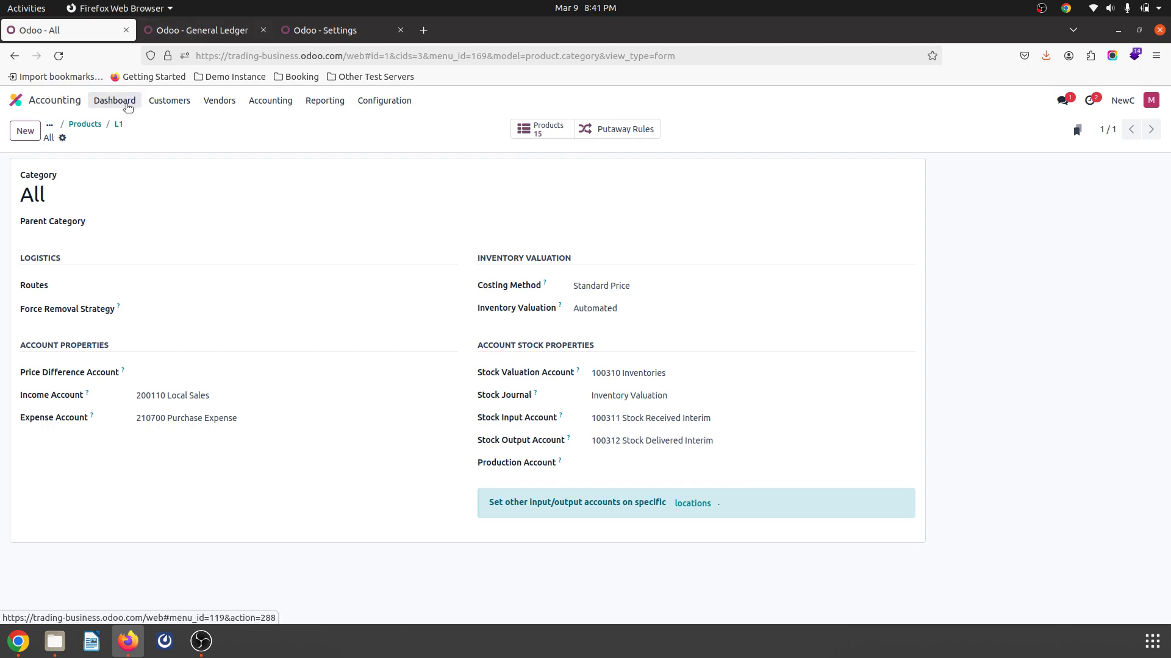
Step: Leave the product category and open the Purchase app's requests for quotation
click(85, 124)
click(27, 102)
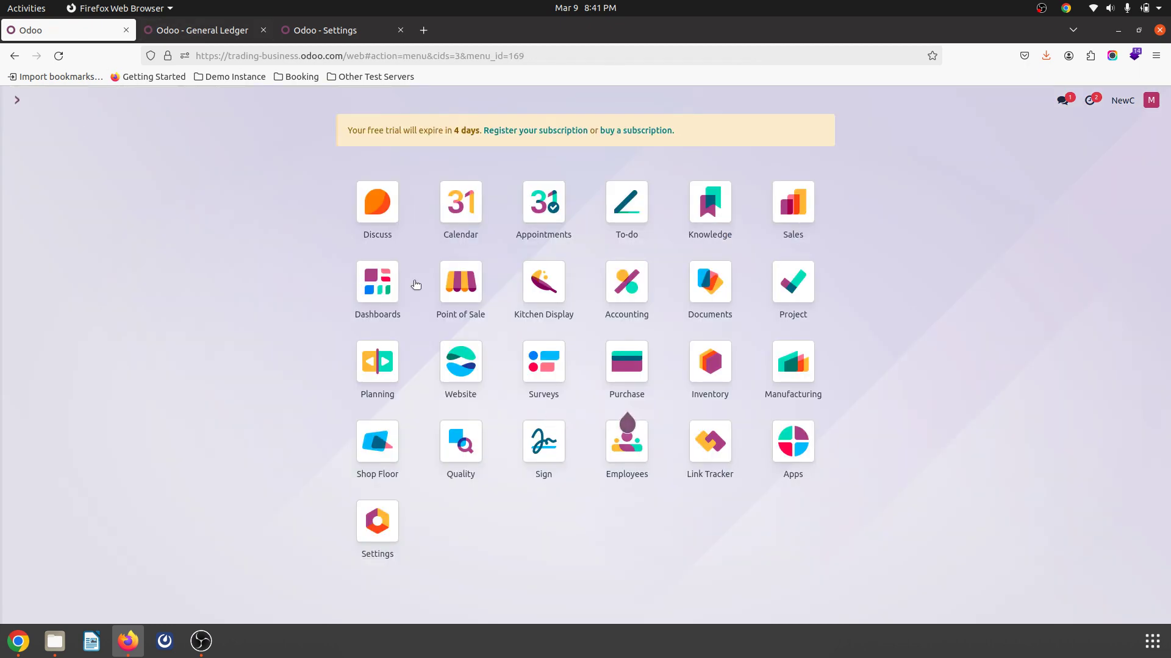
text(pur)
key(Return)
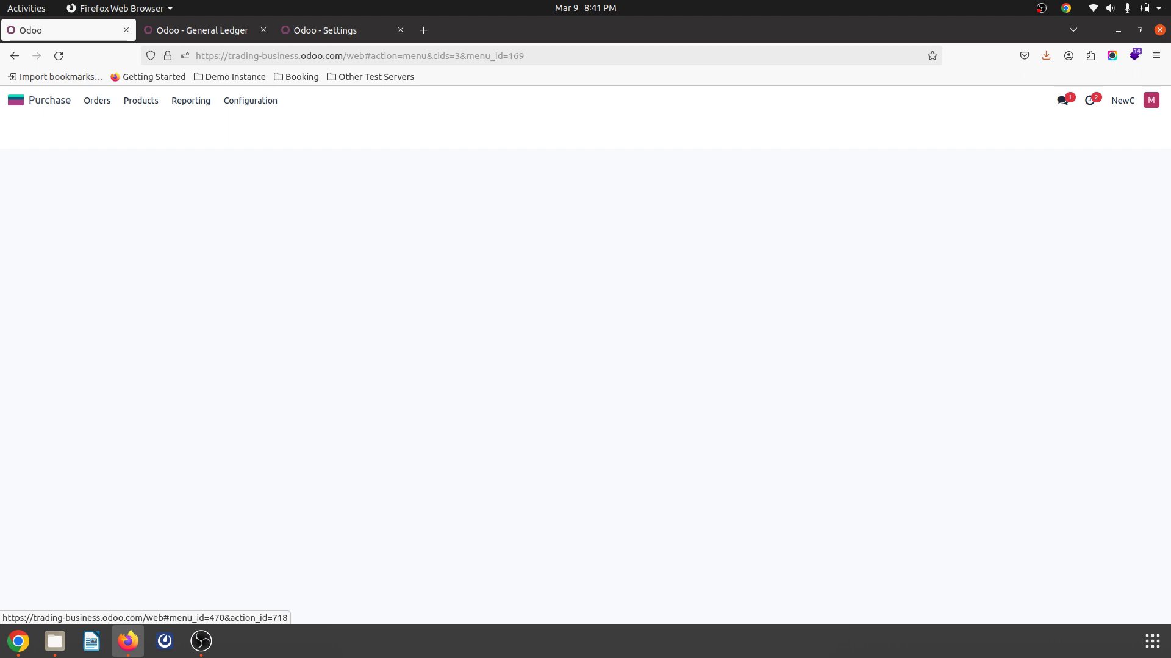
Step: Check the General Ledger balances and the report's date range options
click(229, 41)
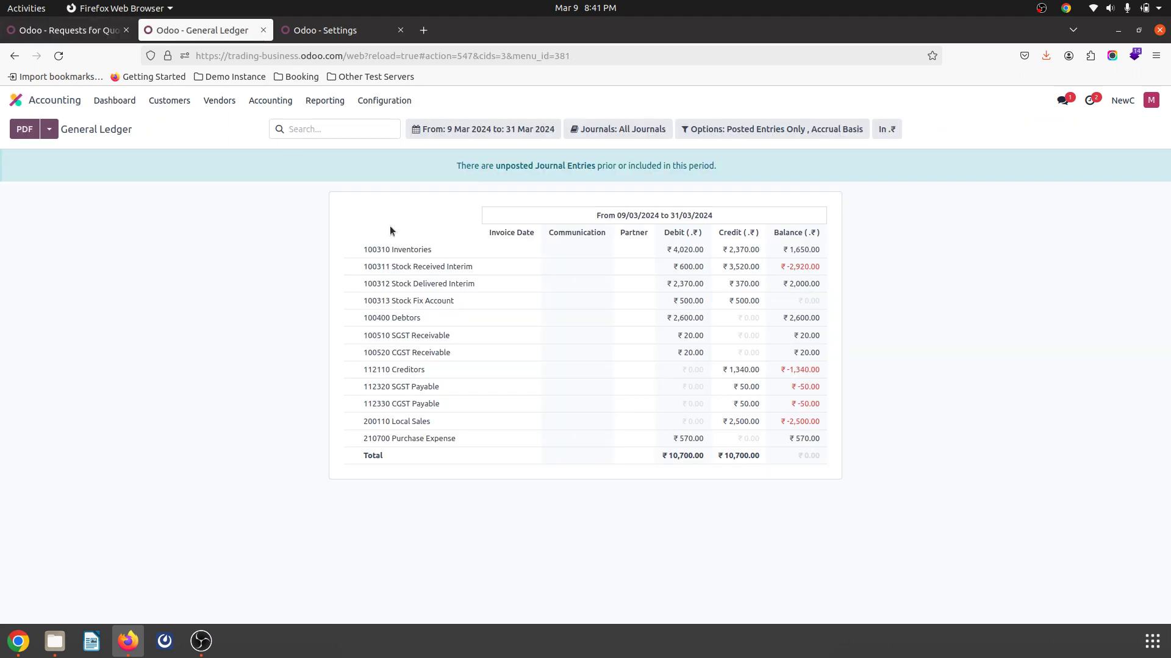
click(451, 129)
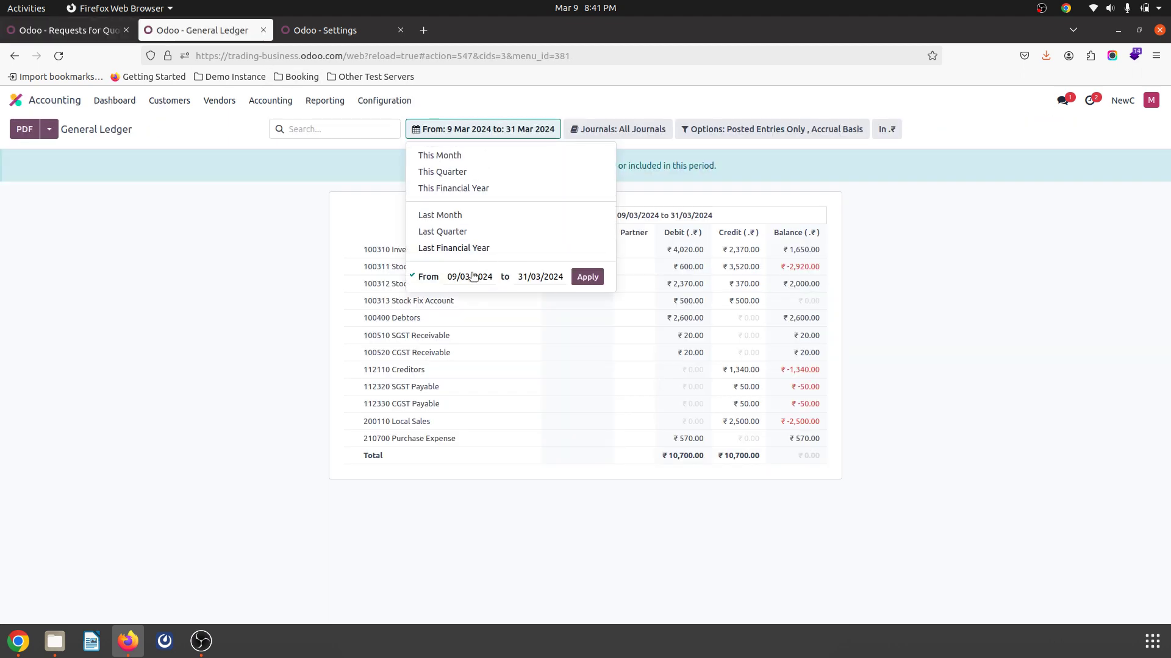
click(240, 252)
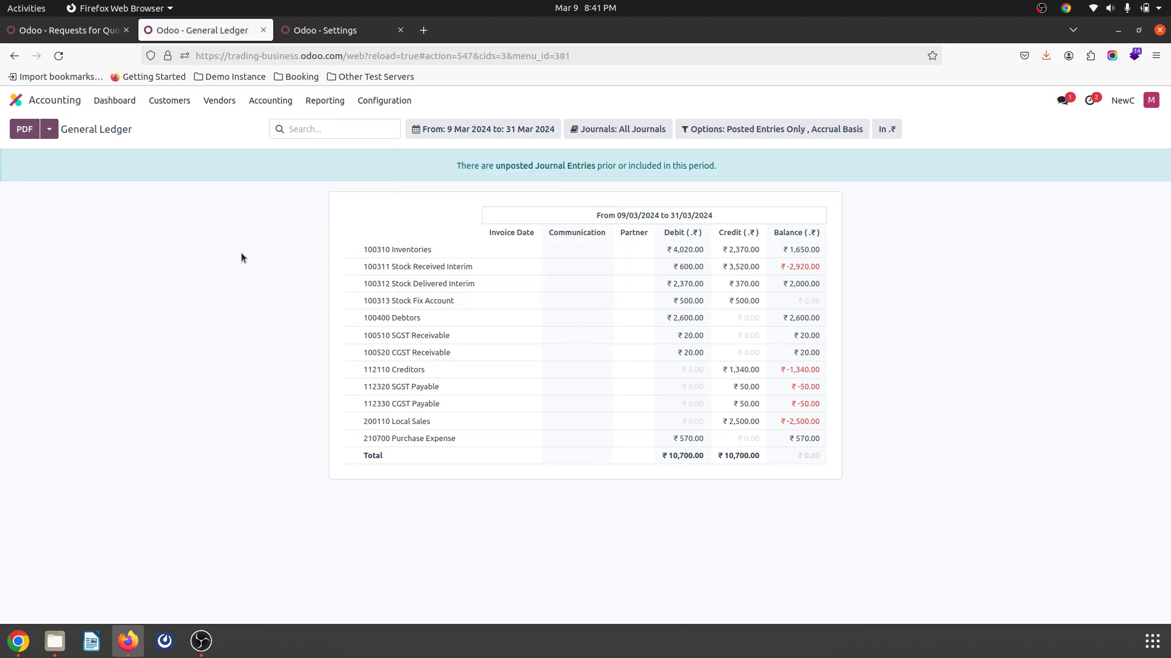
Step: Create a new request for quotation with Vendor1 as the vendor
click(67, 30)
click(33, 129)
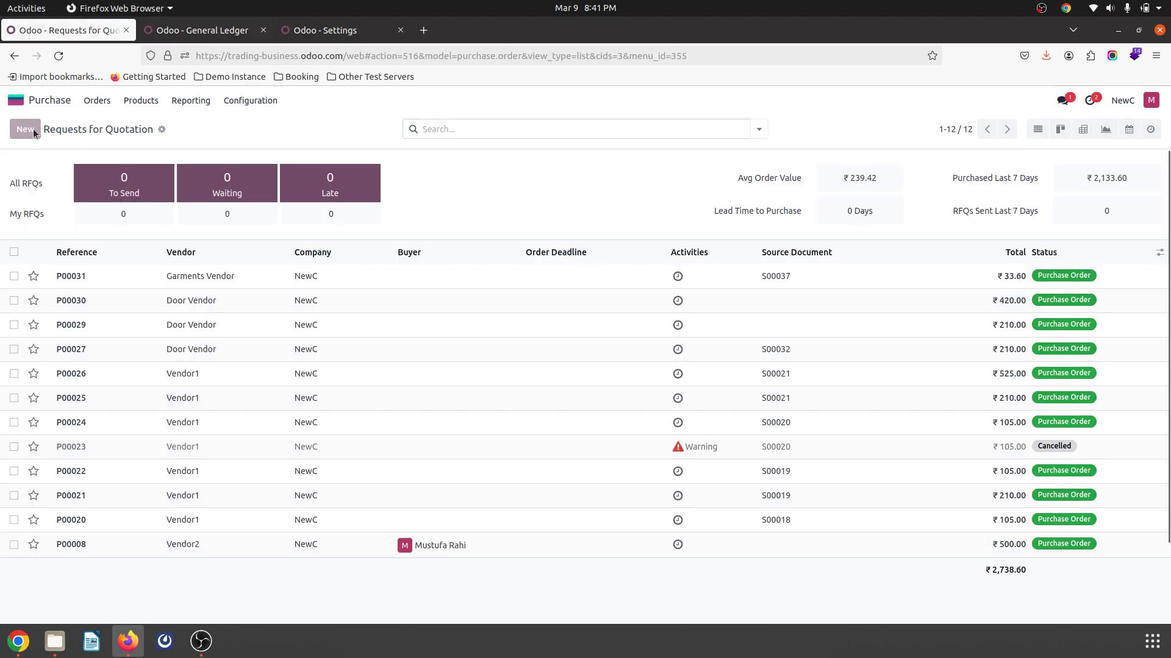
click(189, 244)
click(170, 270)
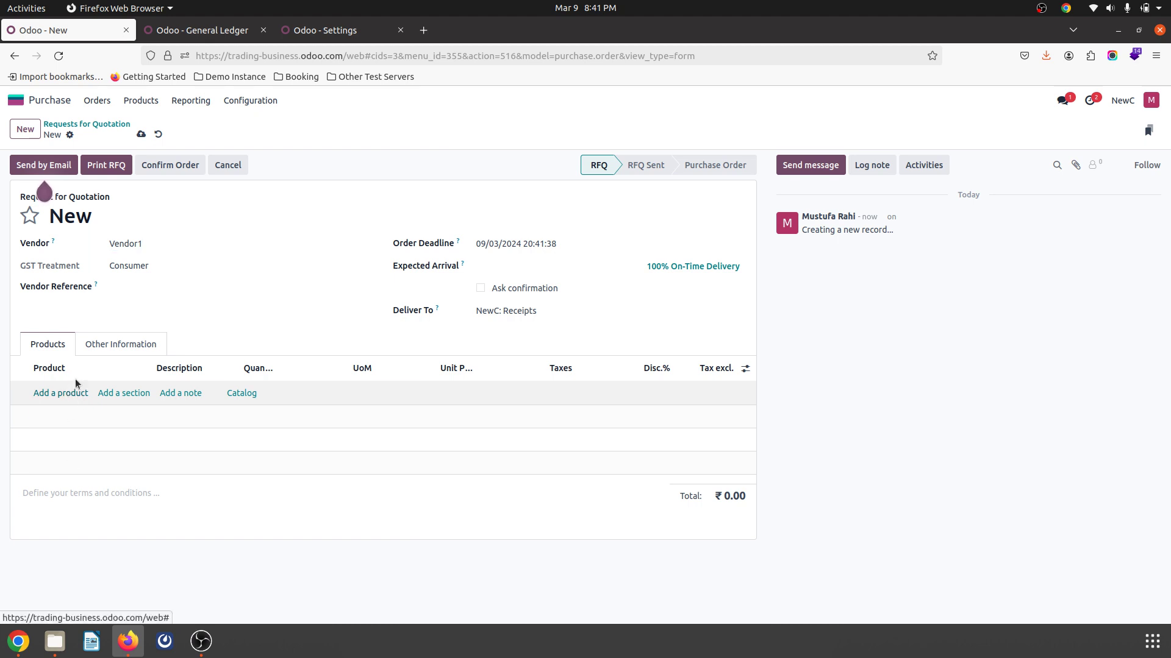
Step: Add product L1 to the request for quotation with a quantity of 100 and save it
click(69, 394)
text(pa)
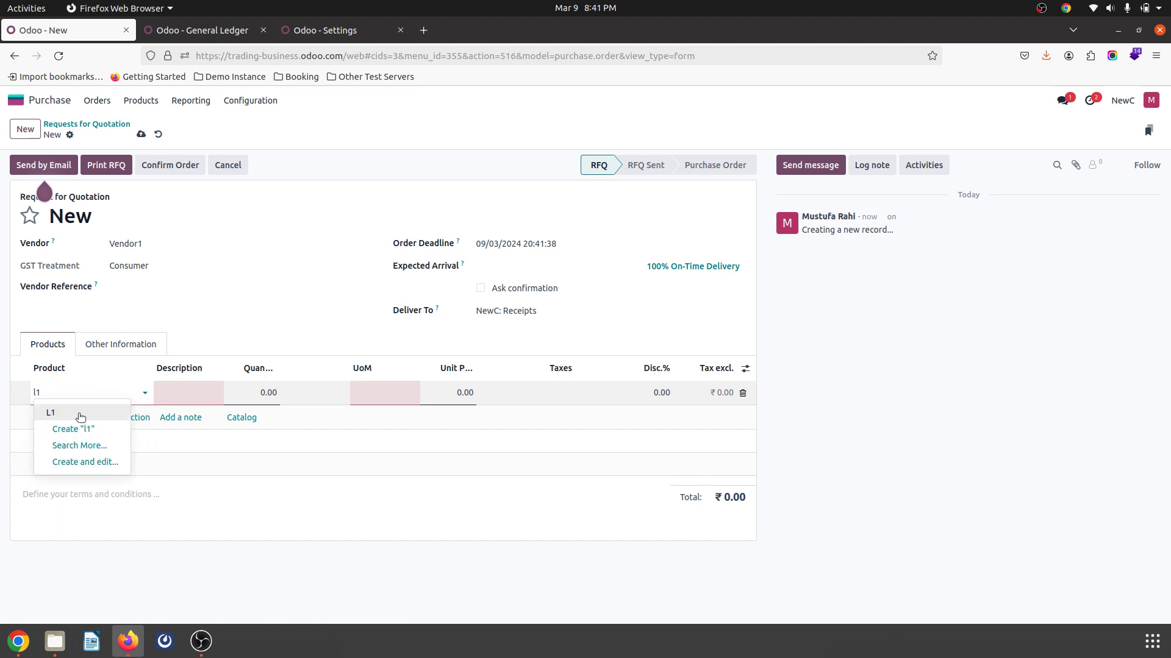
key(Escape)
text(L1)
key(Return)
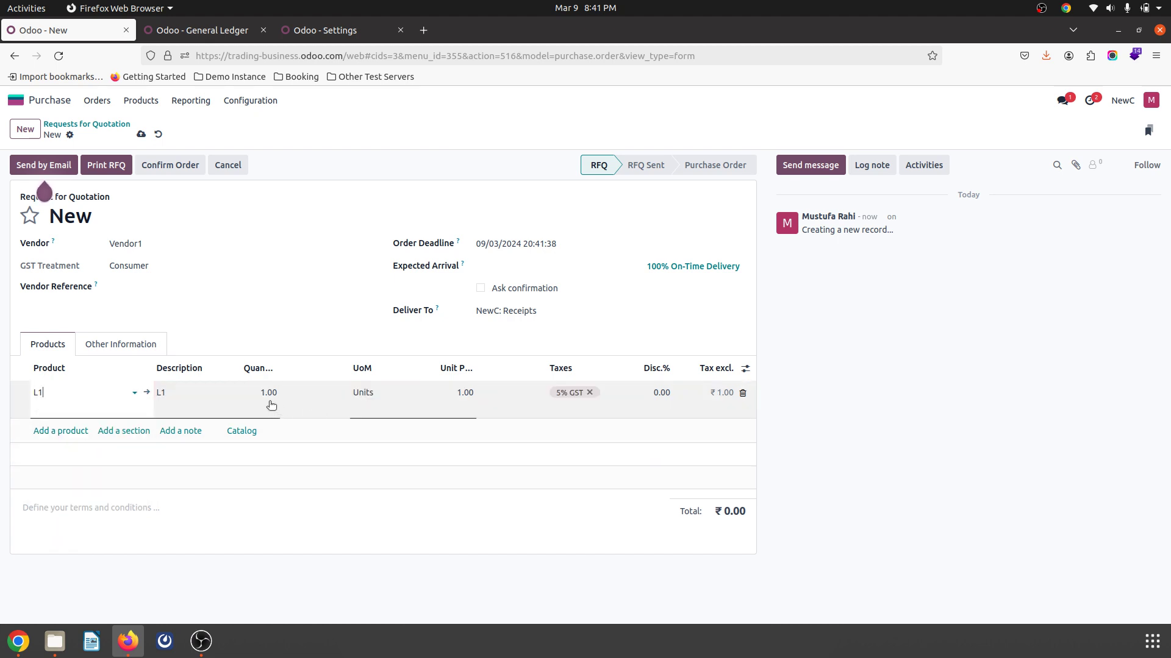
click(272, 396)
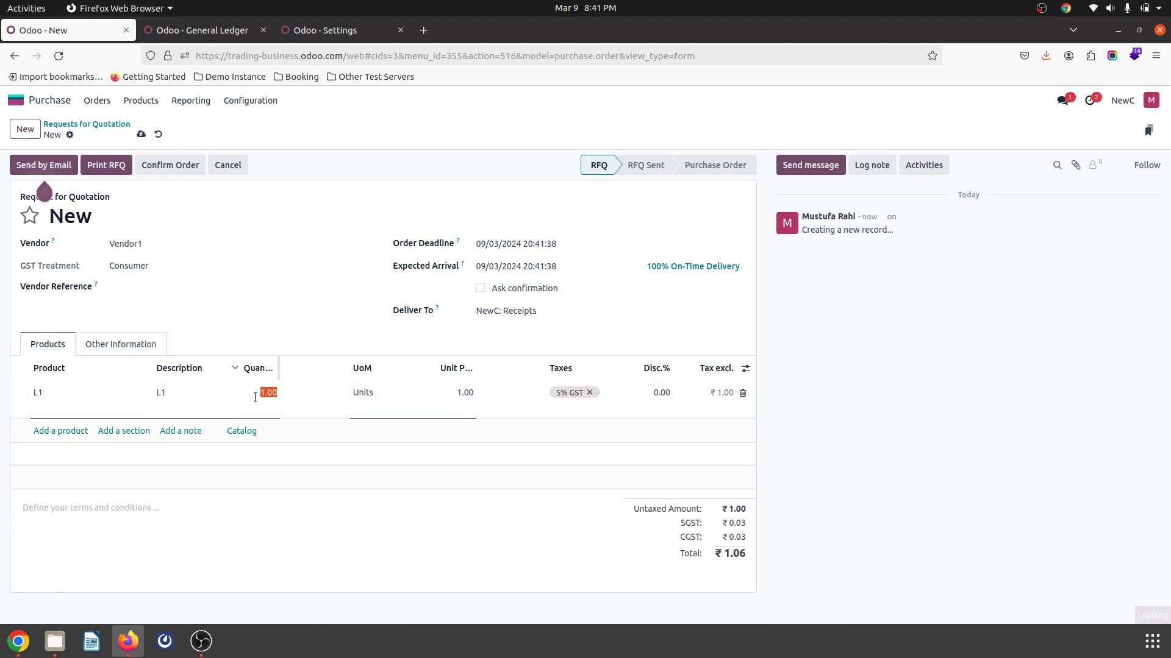
text(100)
click(280, 312)
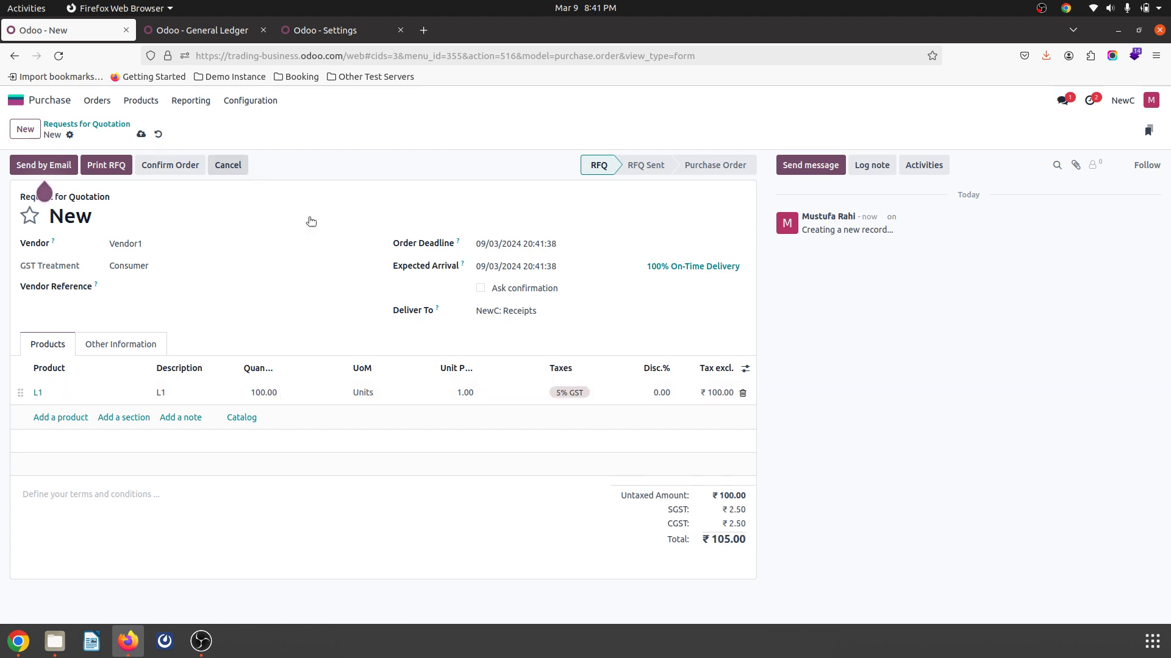
click(139, 135)
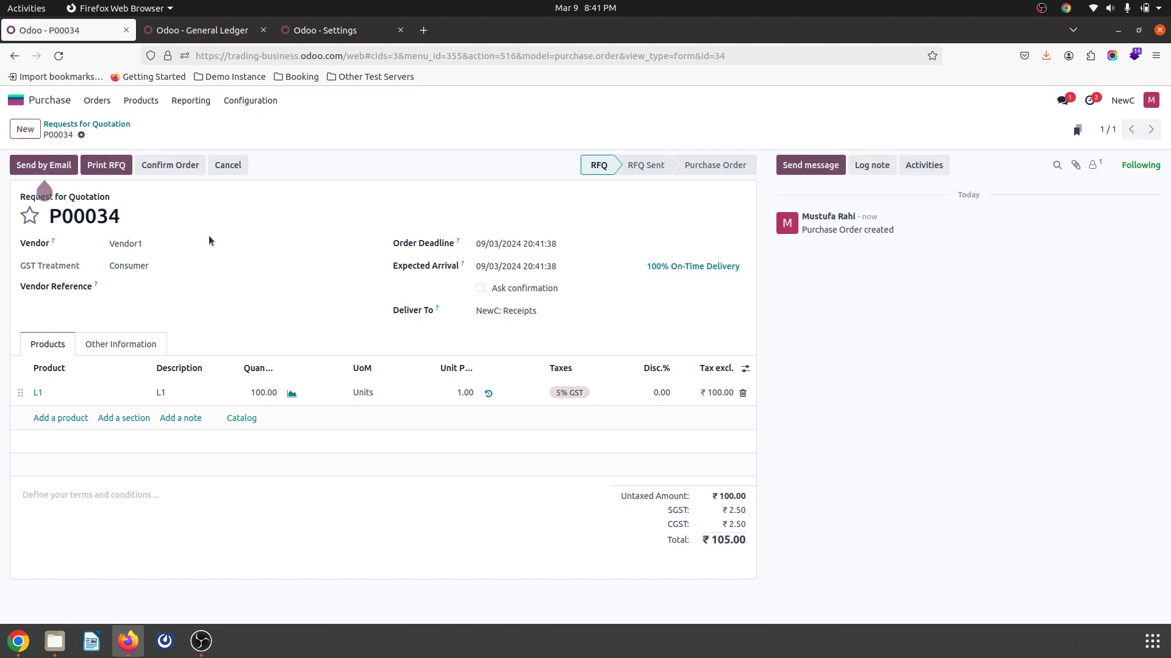
Step: Confirm the purchase order and validate its receipt for the 100 units of L1
click(174, 168)
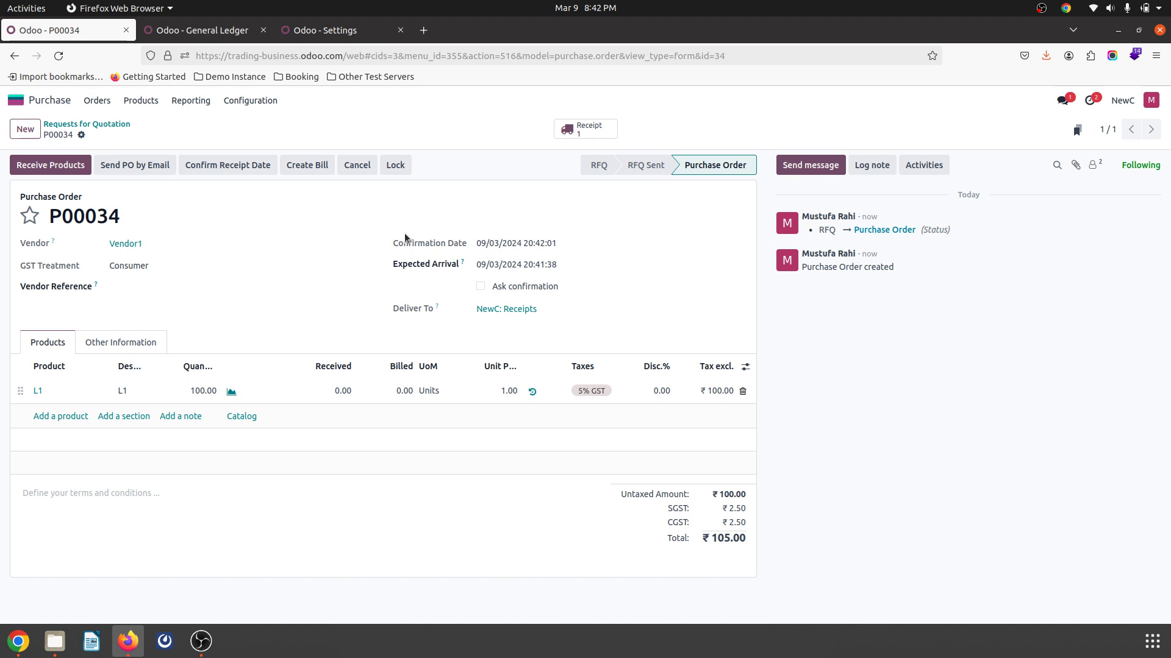
click(582, 129)
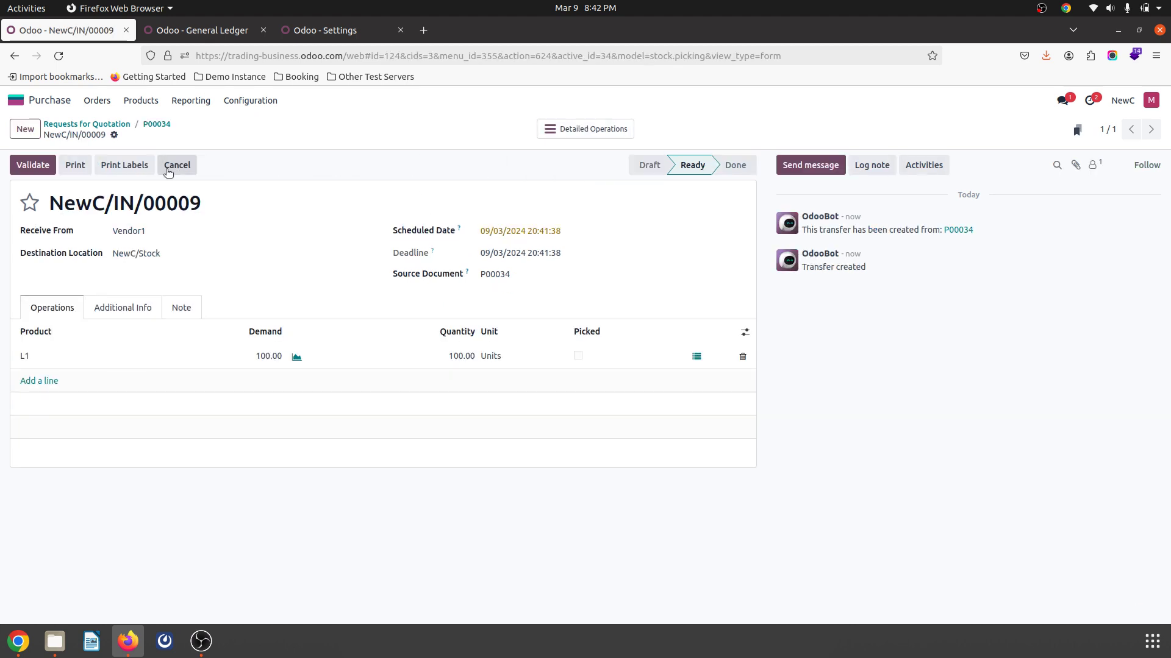
click(35, 167)
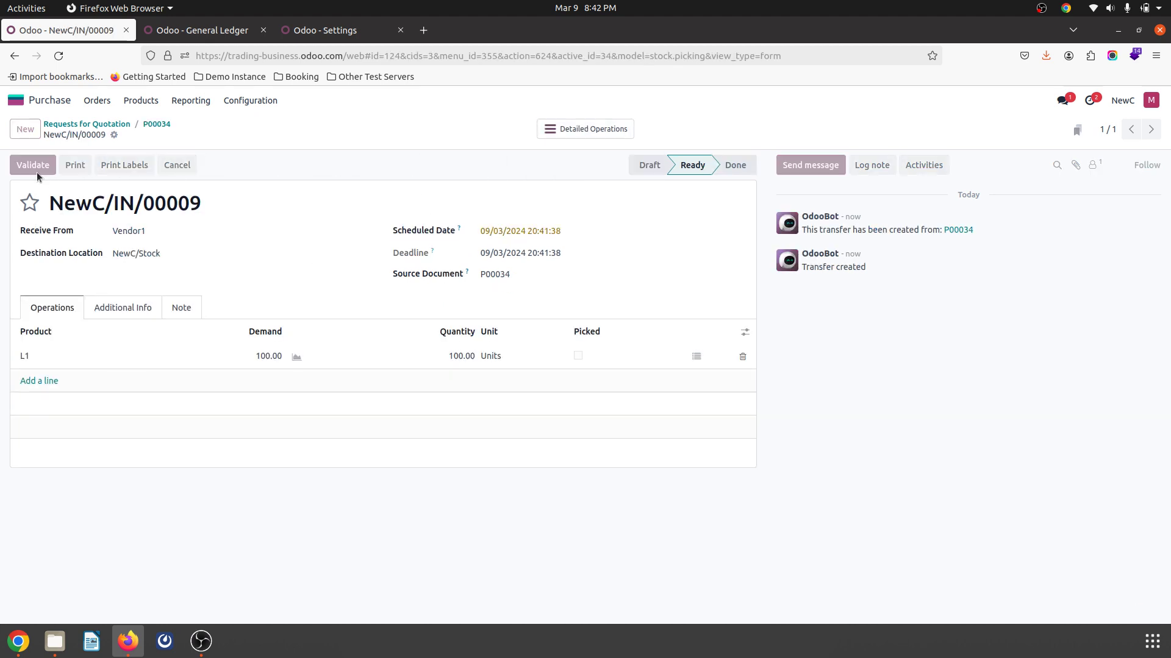
Step: Reload the General Ledger and expand the 100310 Inventories and 100311 Stock Received Interim accounts to examine their entries
click(219, 34)
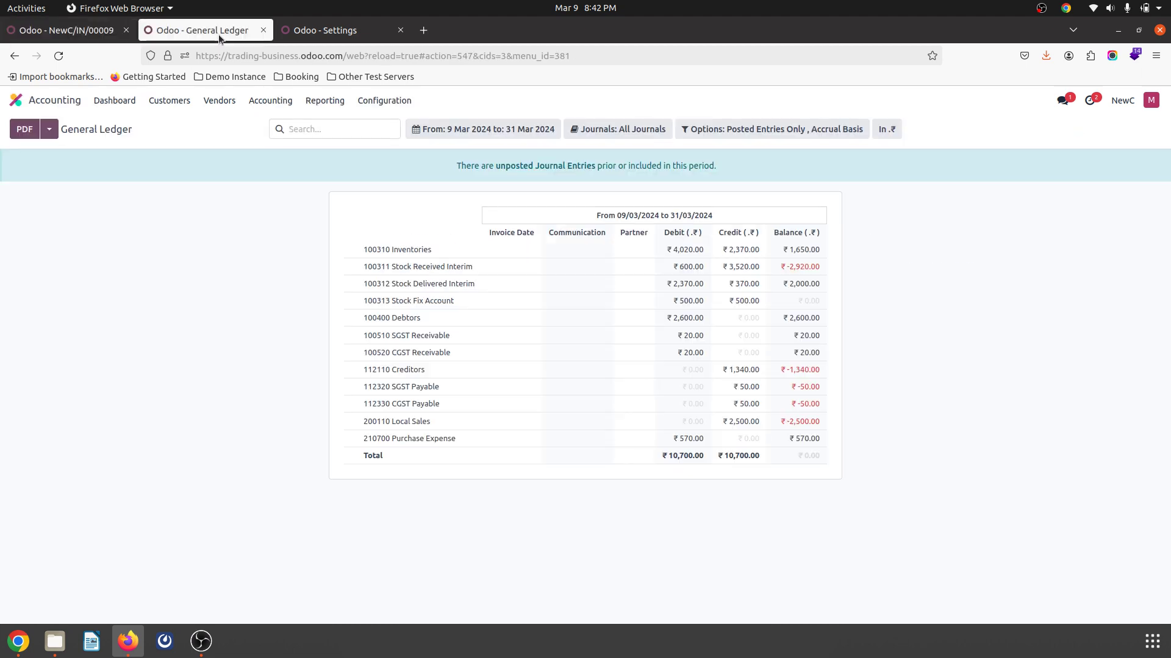
click(58, 56)
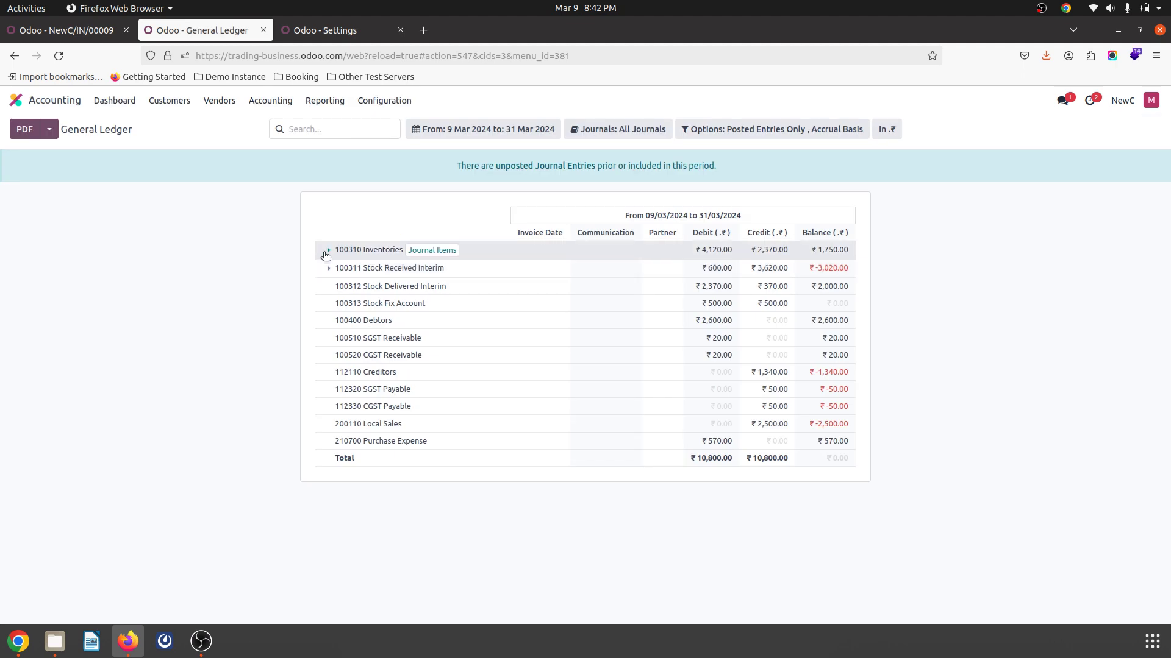
click(326, 251)
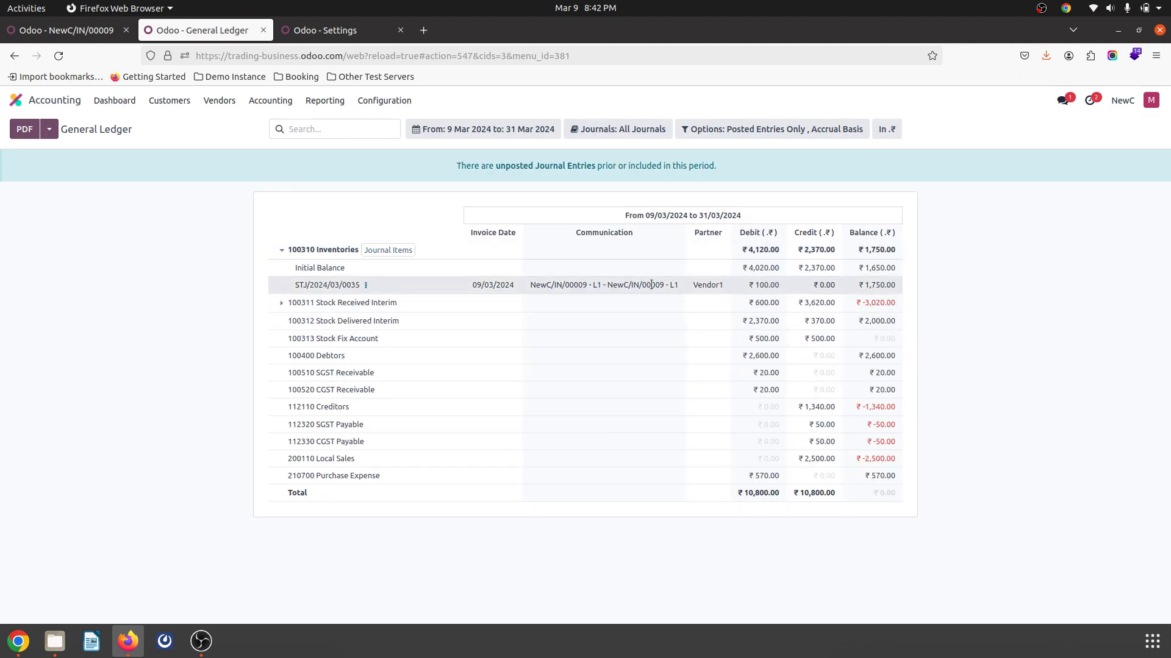
click(366, 303)
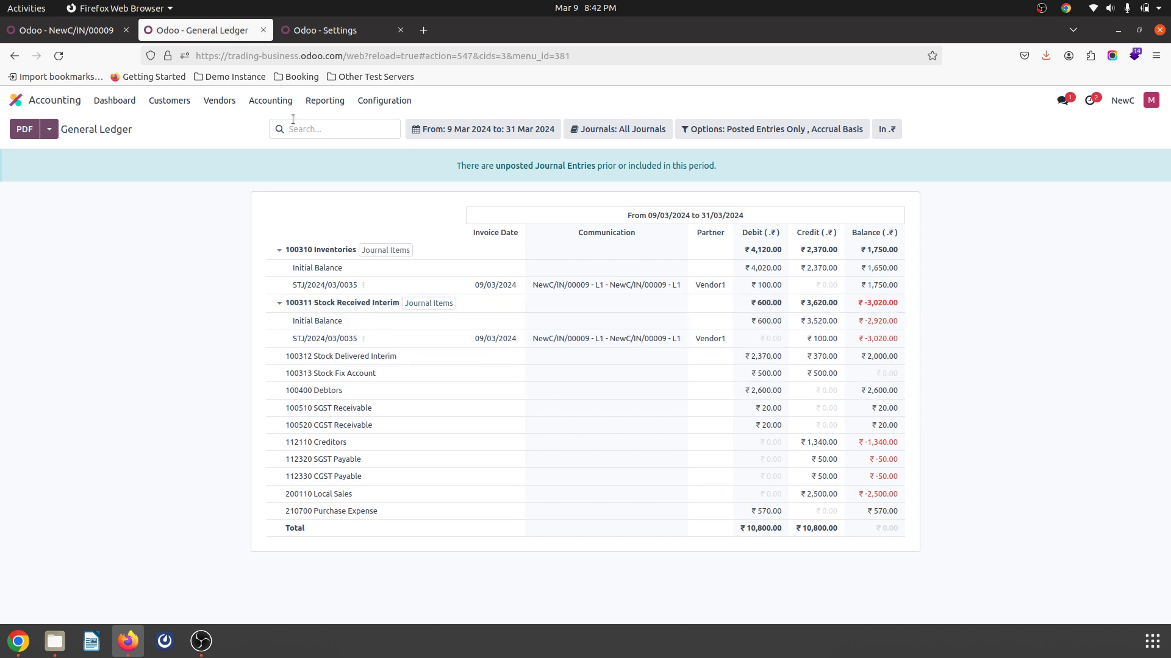
Step: Create the purchase order's vendor bill with a 10% discount on the L1 line and show its journal items
click(87, 37)
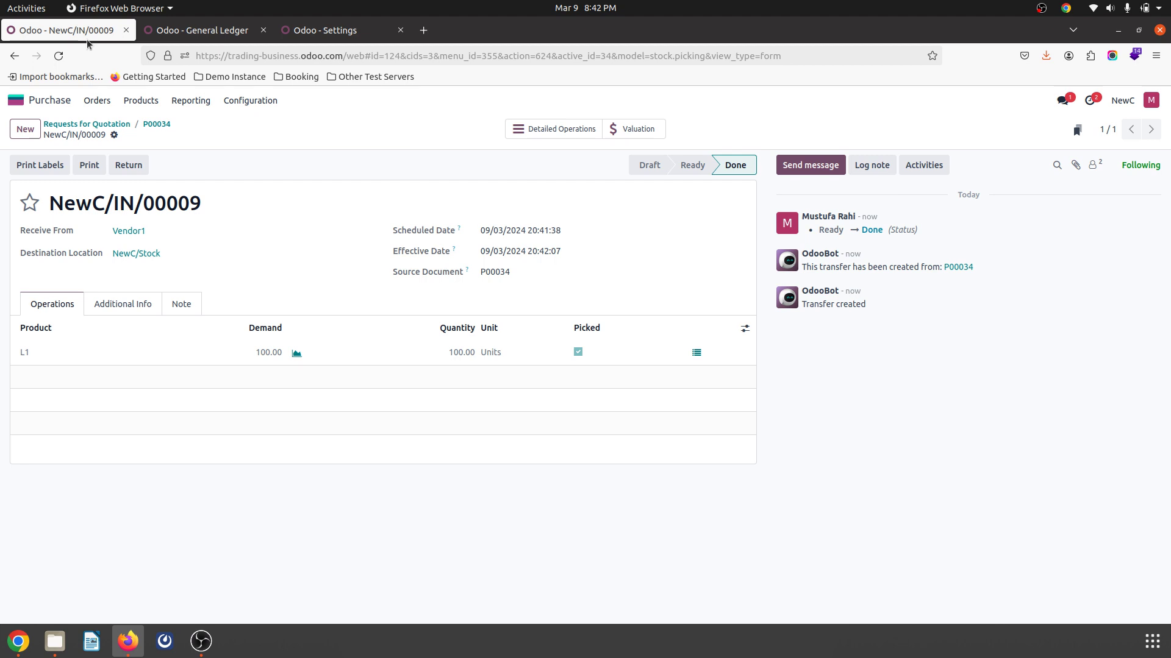
click(157, 124)
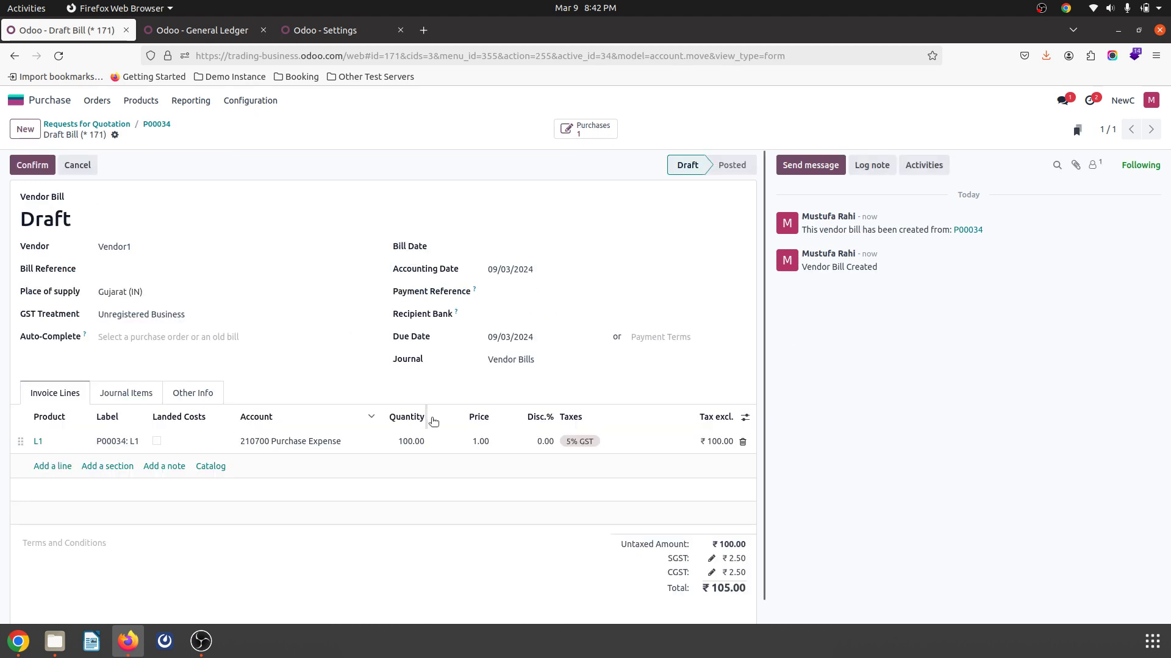
click(535, 444)
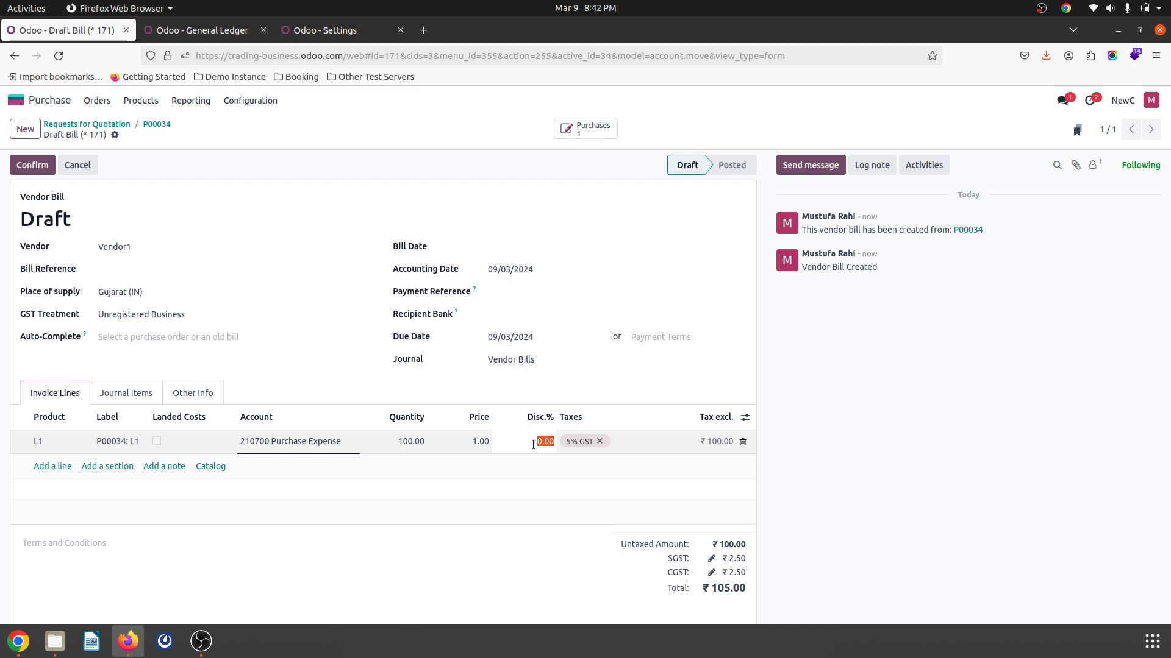
text(10)
click(528, 370)
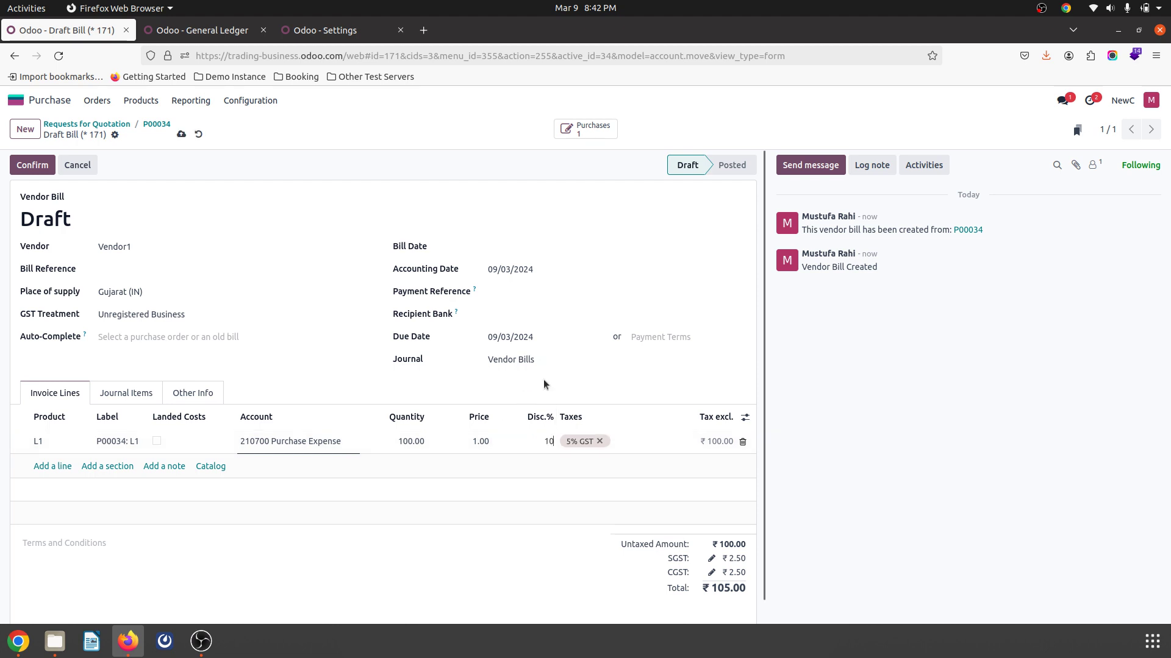
click(128, 391)
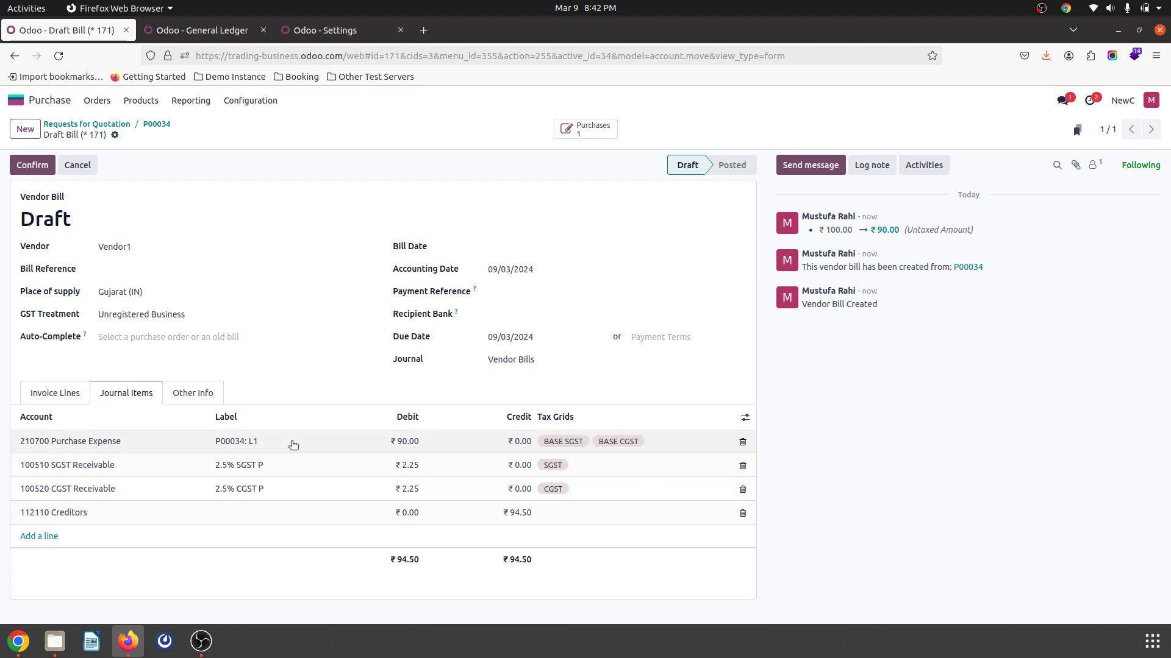
Step: Set the vendor bill's bill date to 09/03/2024, save it and confirm the bill
click(58, 388)
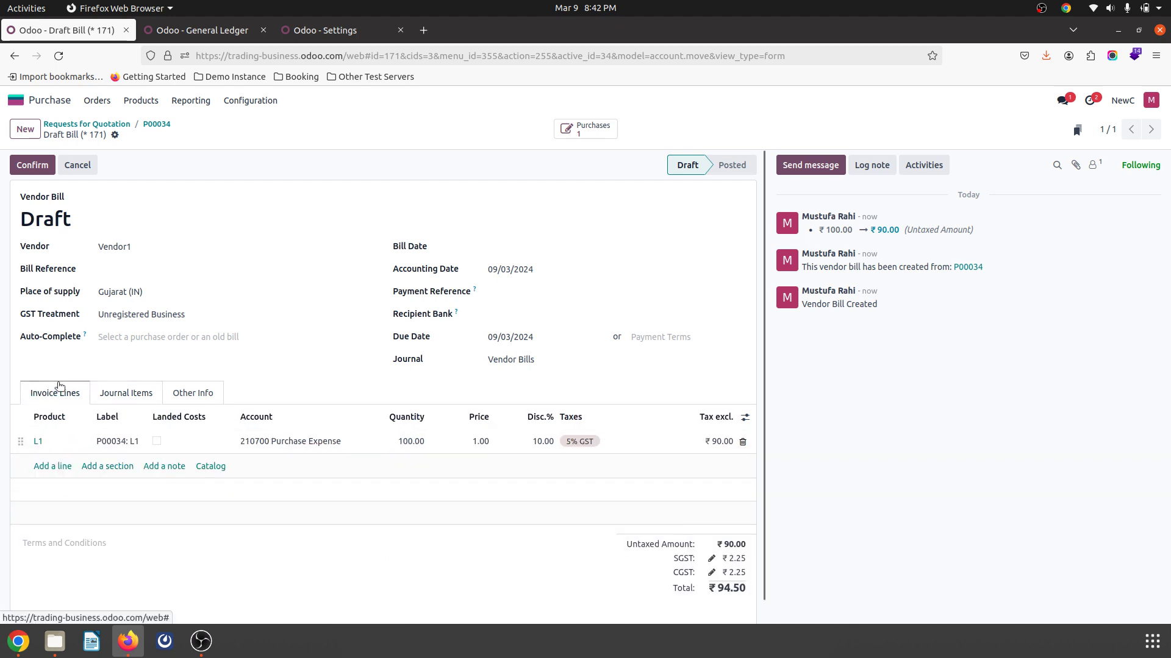
click(490, 248)
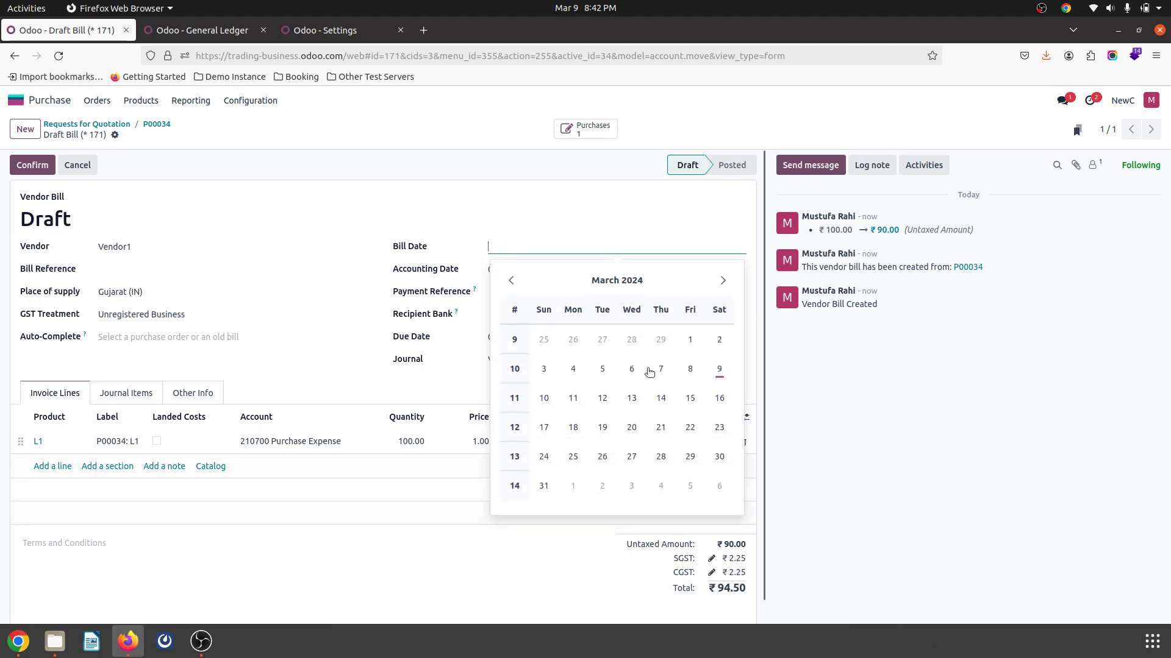
click(716, 371)
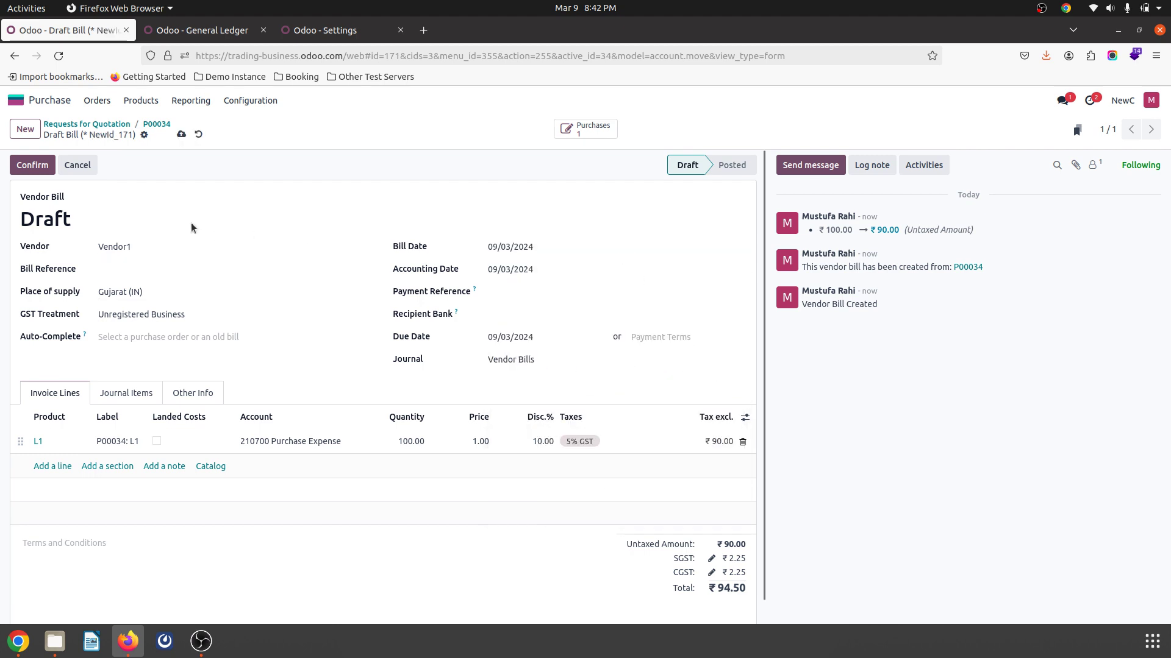
click(181, 135)
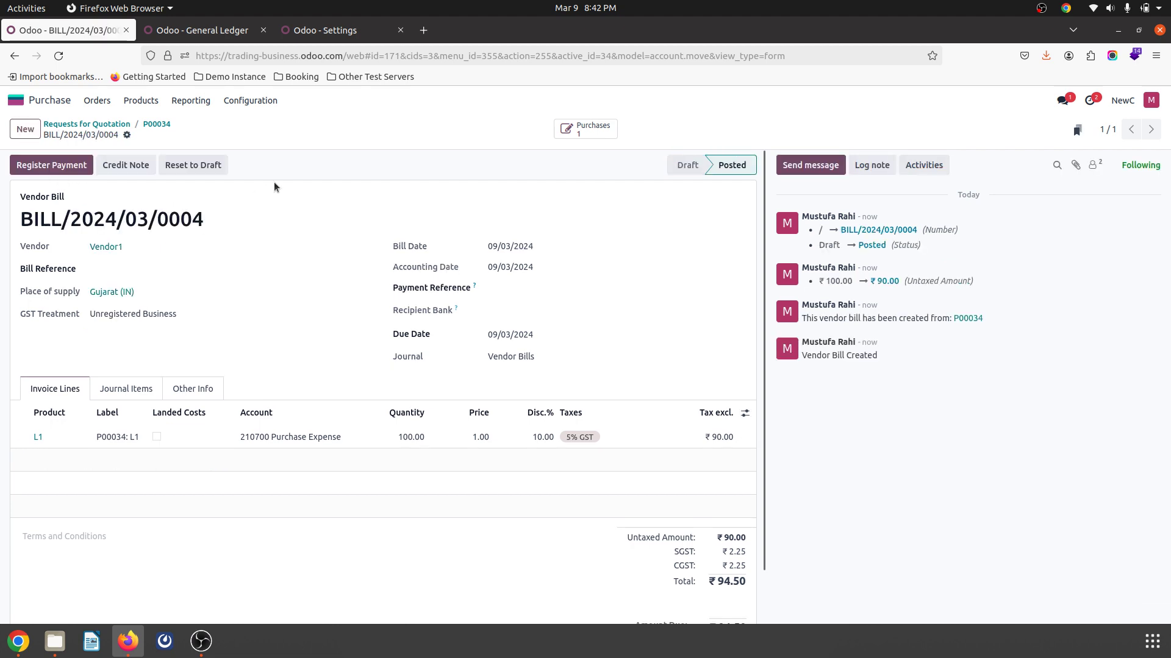
Step: Reload the General Ledger and expand the 112110 Creditors and 210700 Purchase Expense accounts to examine the vendor bill's entries
click(205, 27)
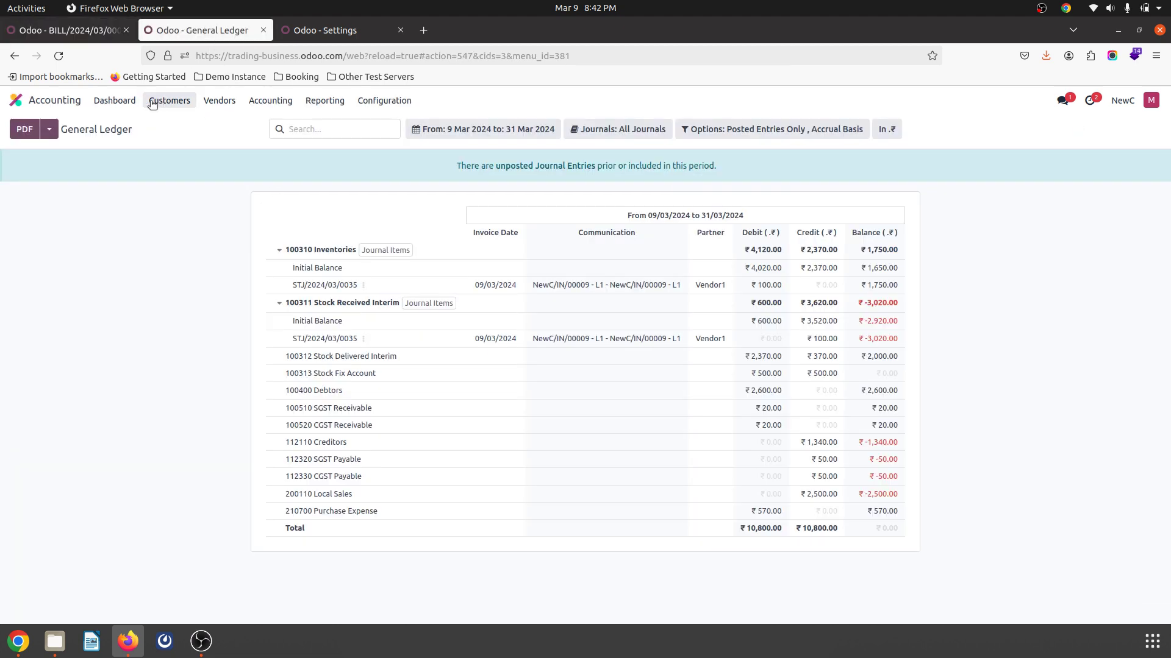
click(58, 56)
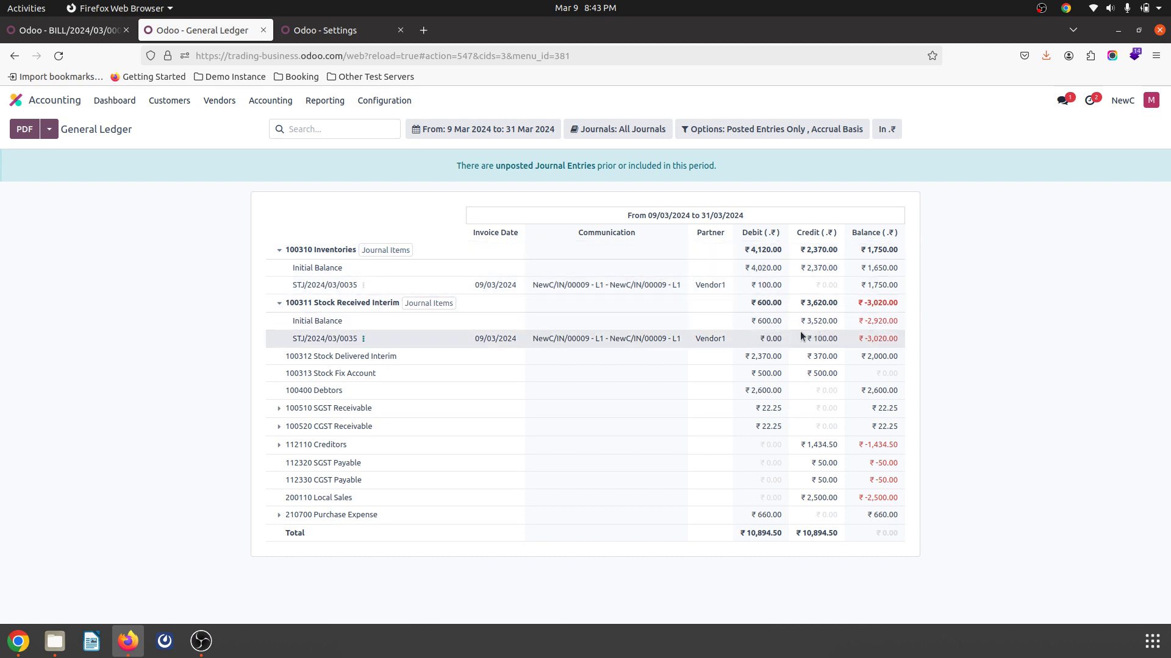
click(316, 446)
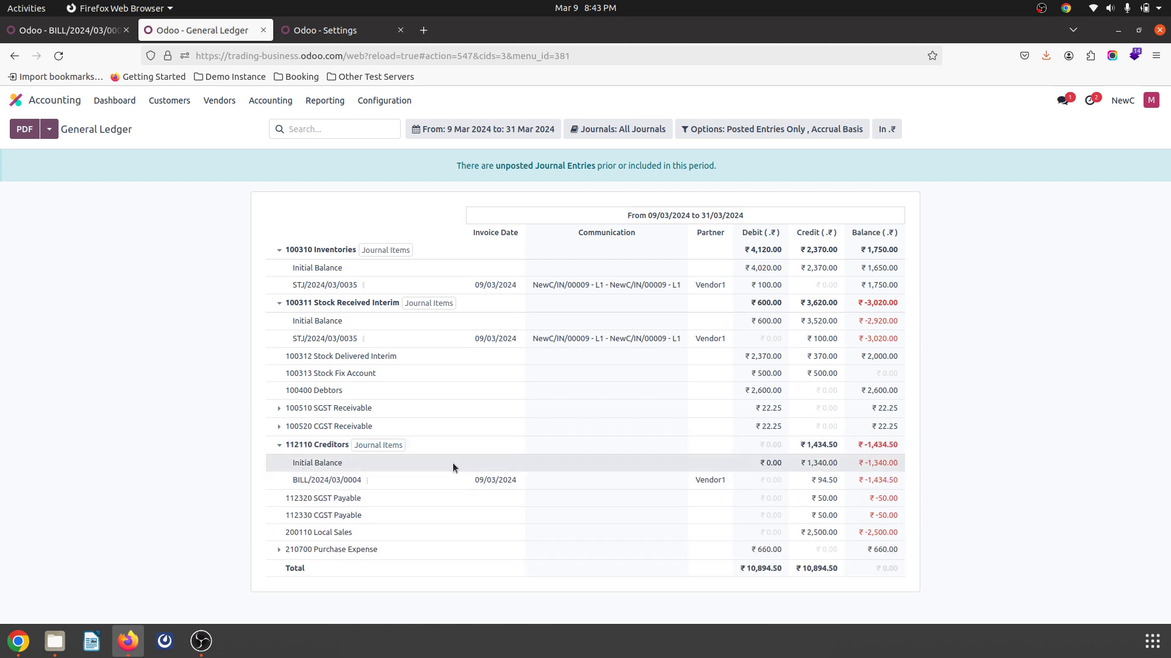
click(314, 549)
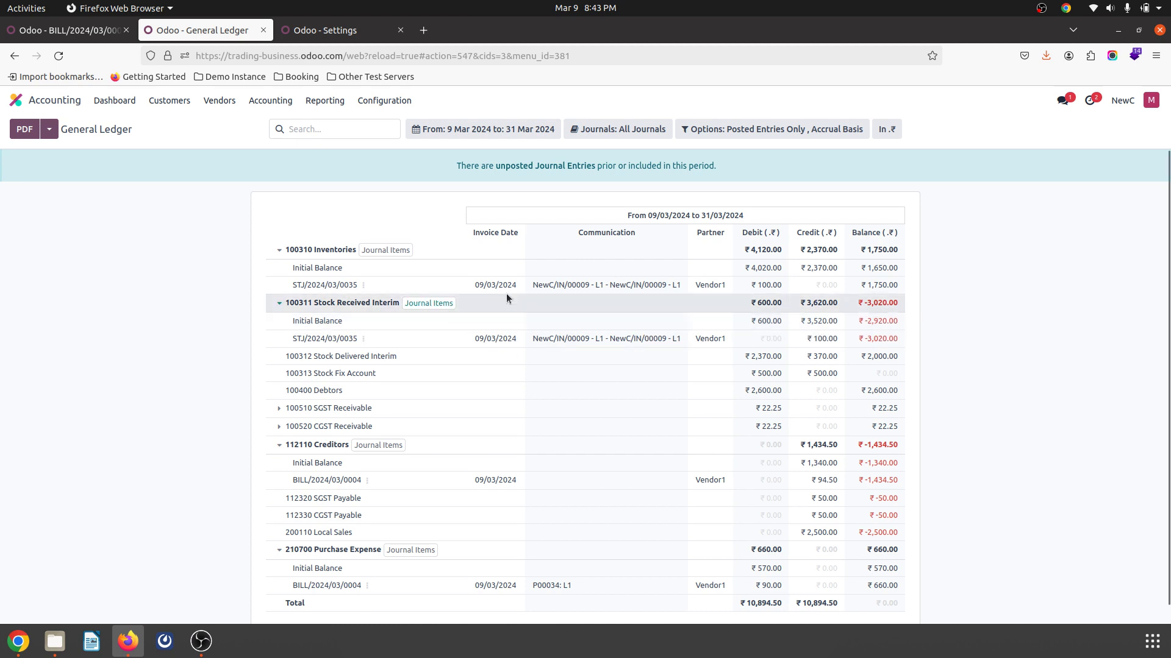
Step: Open the Sales app and start a new quotation for Customer2
click(105, 32)
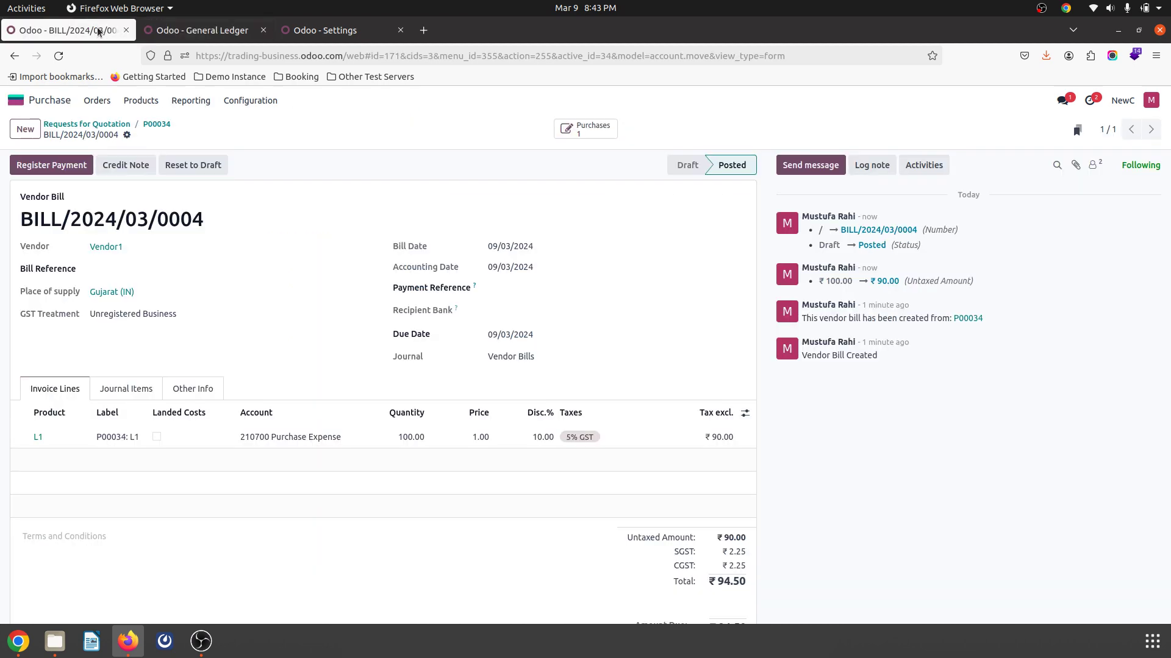
click(16, 100)
text(sa)
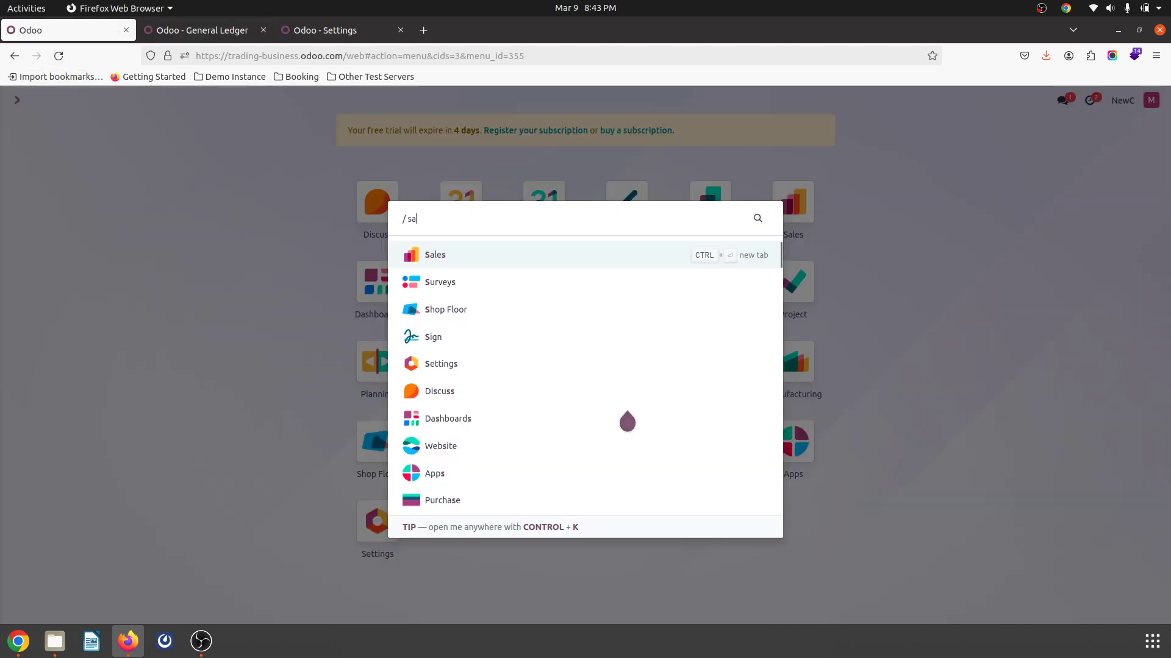
text(le)
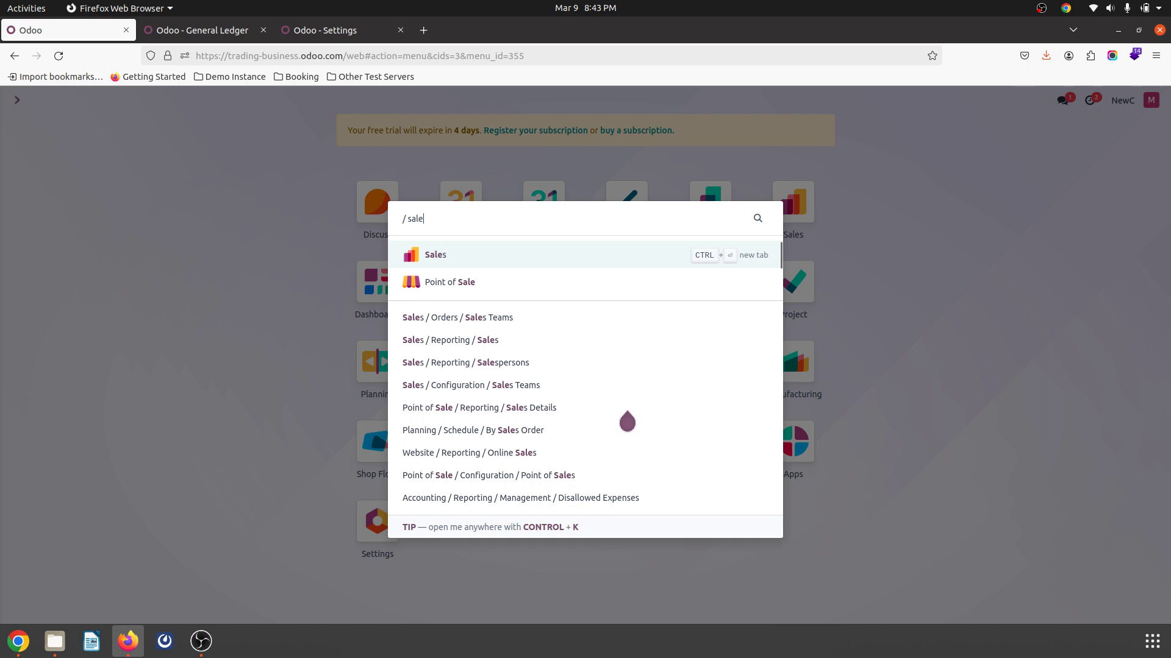
key(Return)
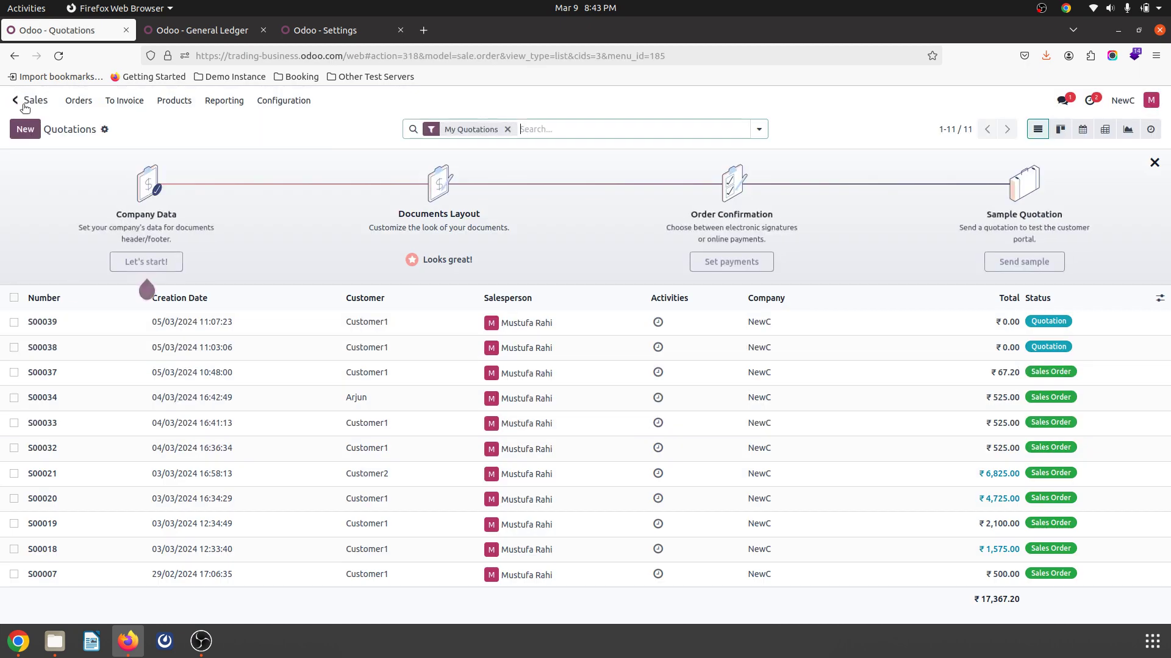
key(alt+c)
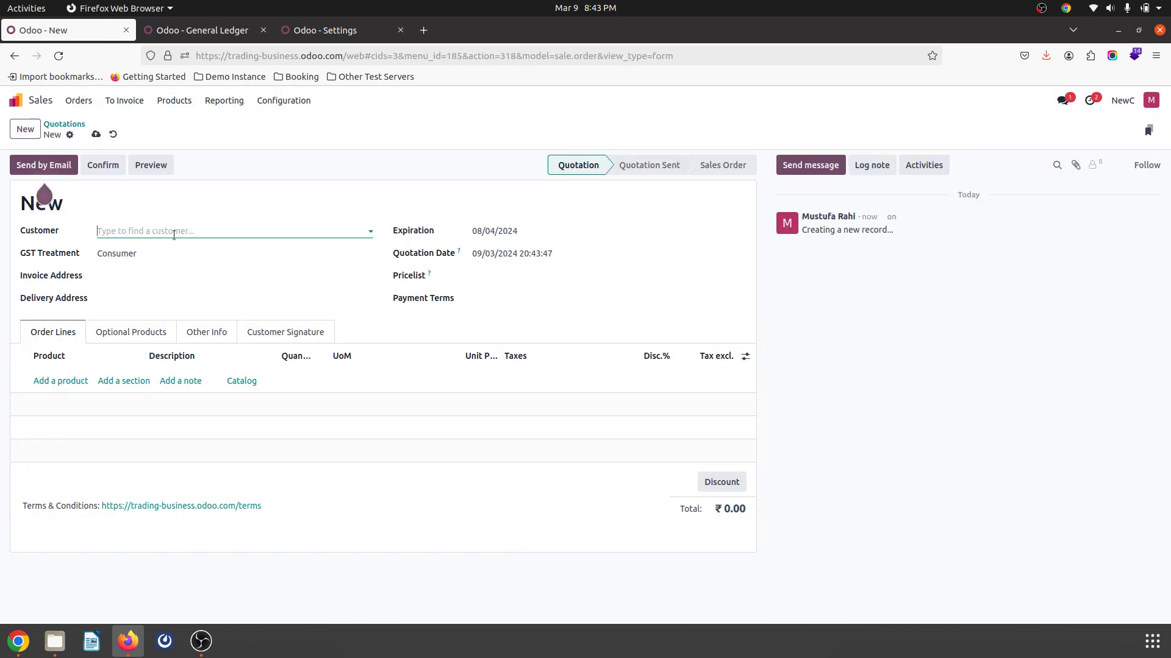
click(233, 231)
click(125, 267)
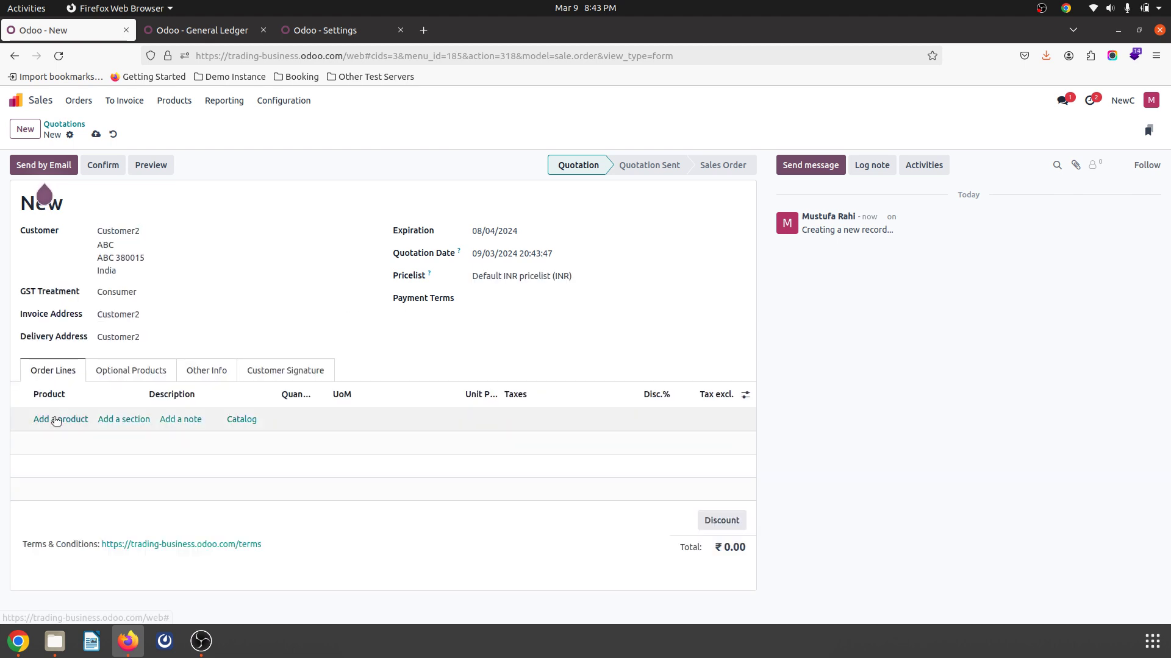
Step: Add product L1 to the quotation with a quantity of 10 and save it
click(60, 419)
text(l1)
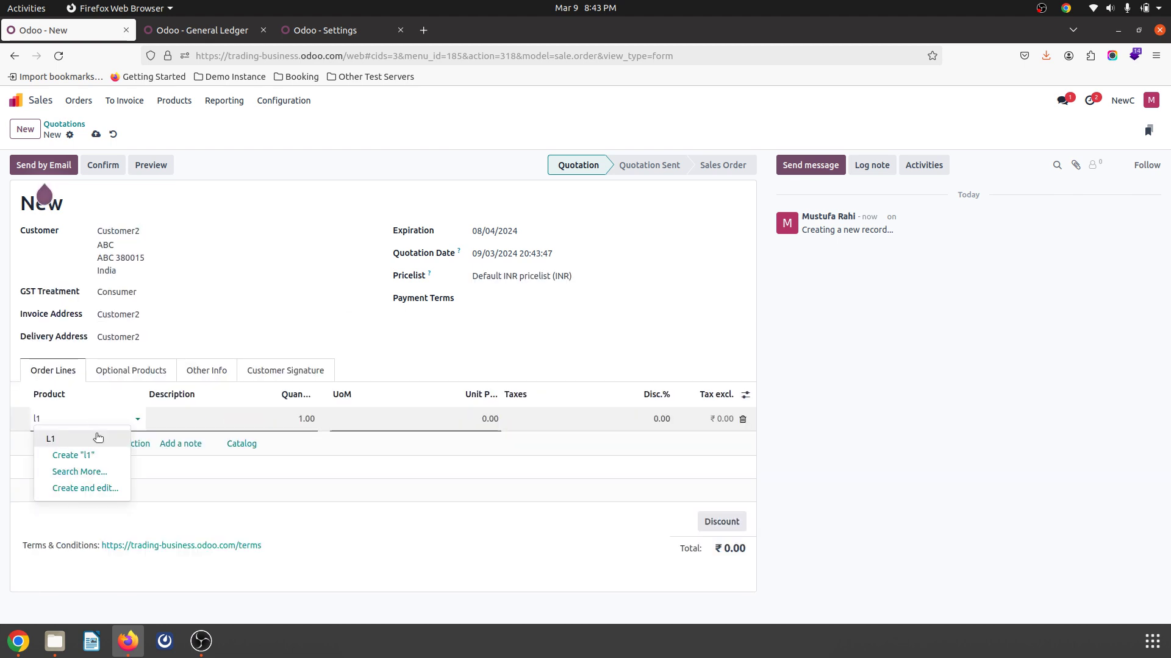
click(297, 420)
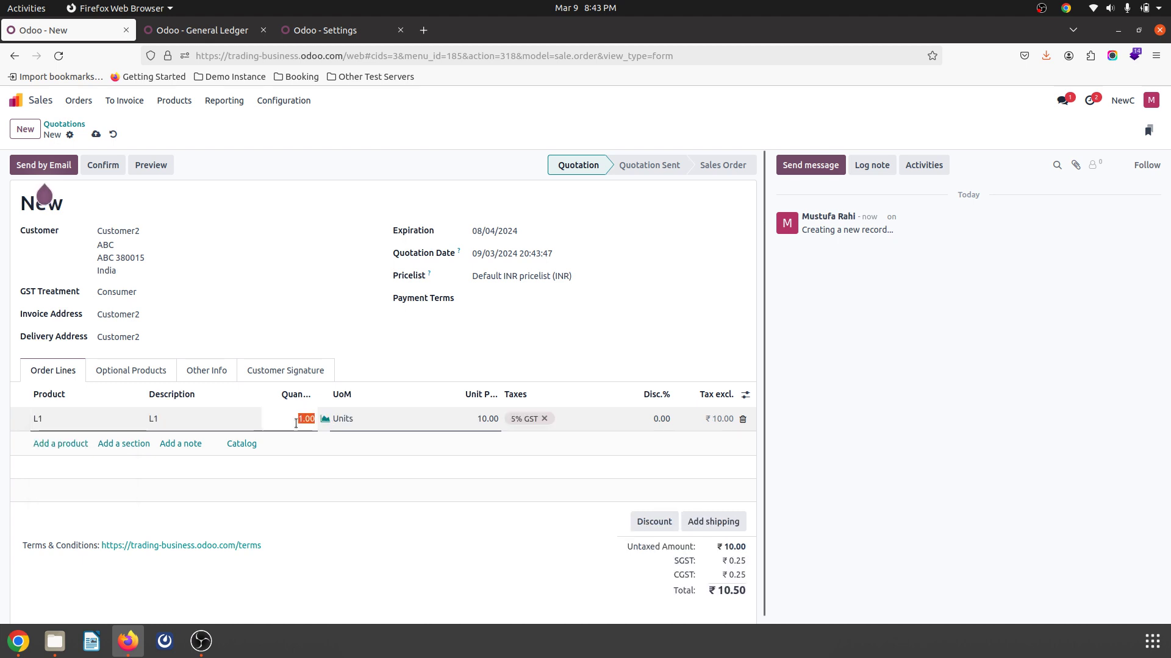
text(10)
click(179, 178)
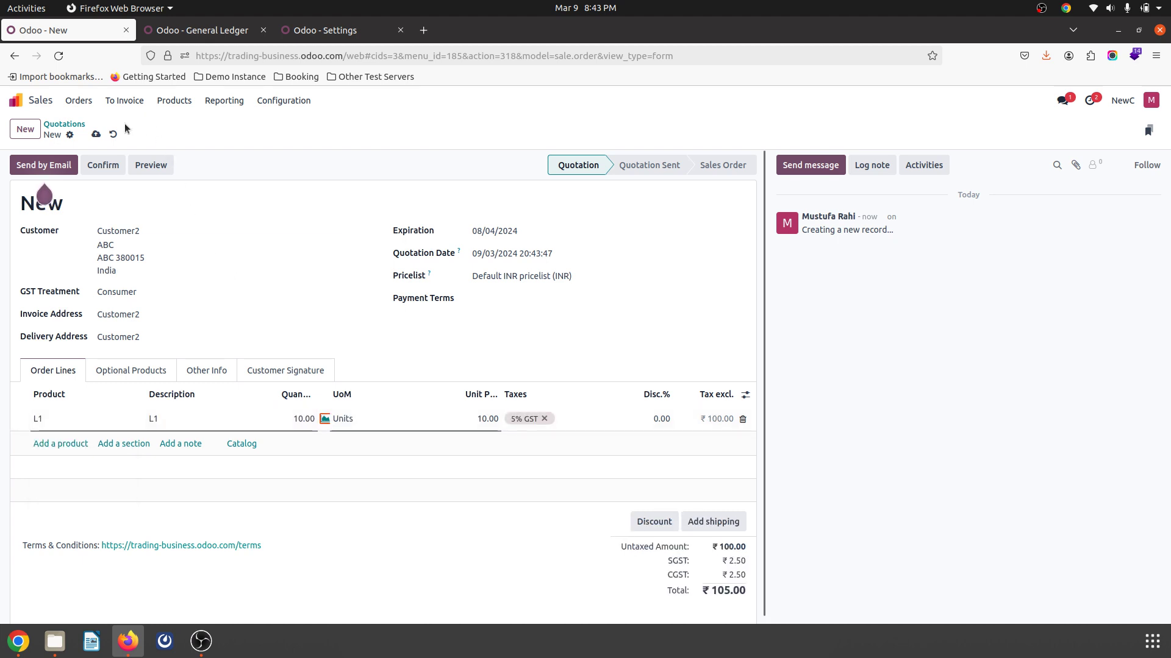
click(95, 133)
Step: Confirm the sales order and validate its delivery of the 10 units of L1
click(103, 167)
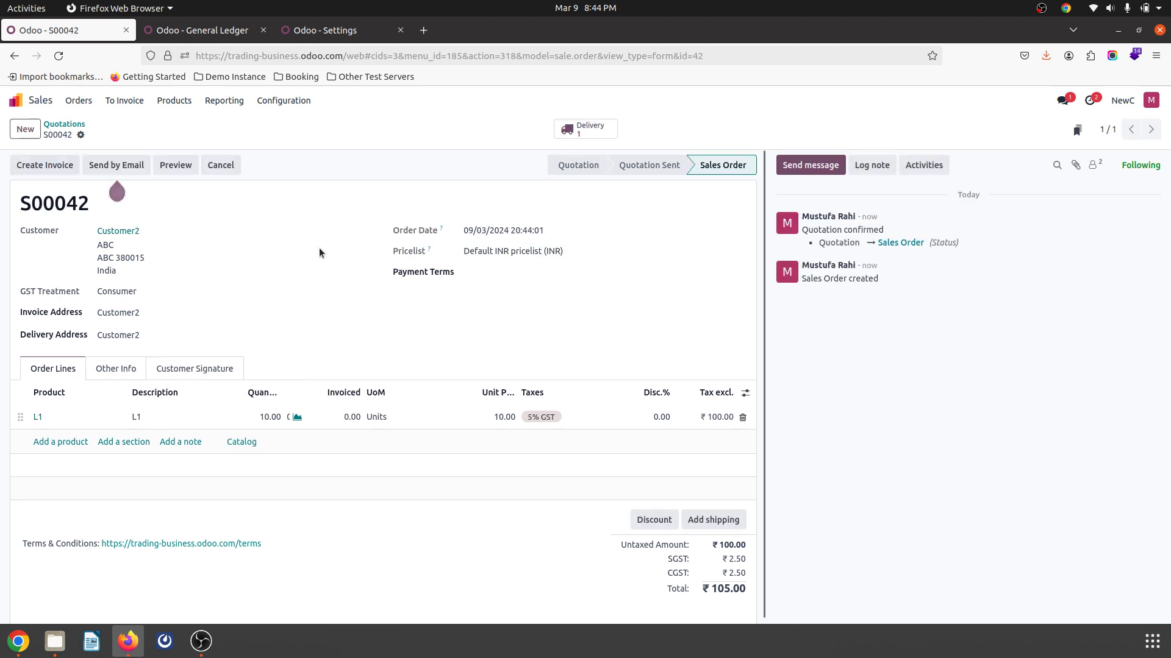
click(590, 127)
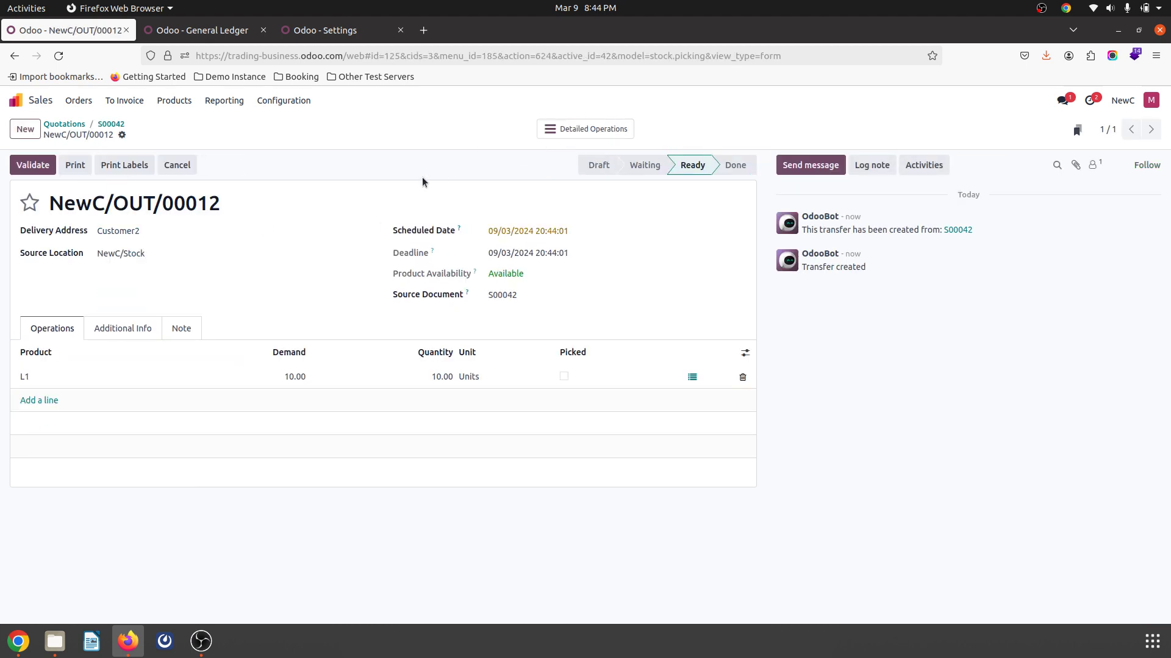
click(33, 166)
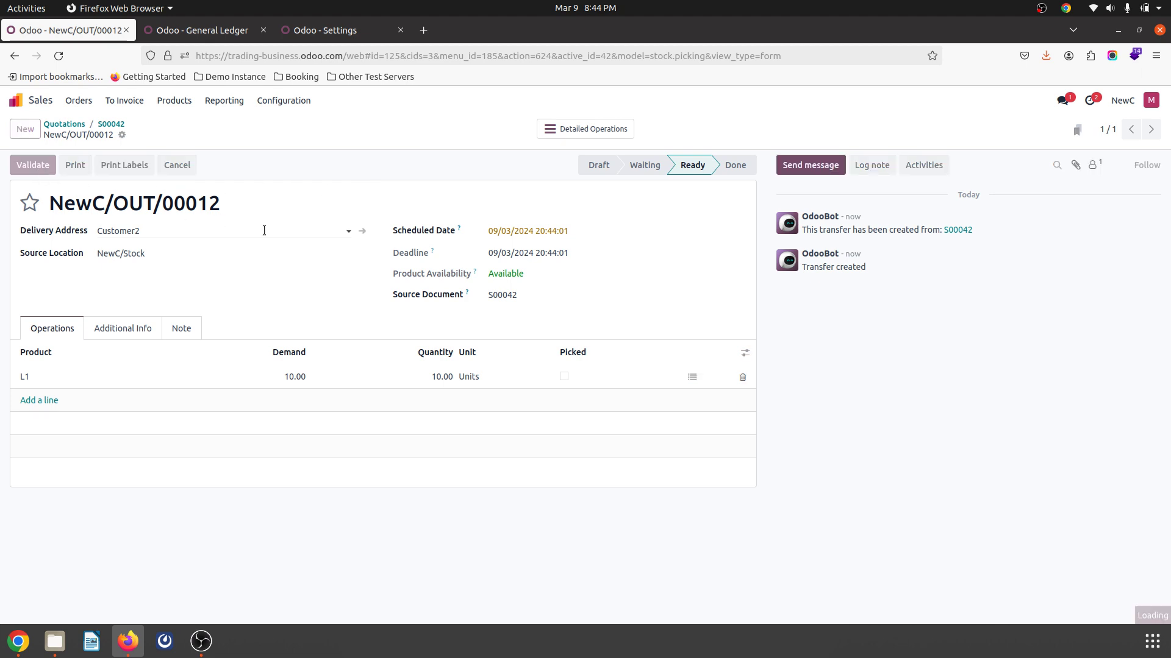
Step: Reload the General Ledger and expand the 100312 Stock Delivered Interim account to examine the delivery's entries
click(203, 29)
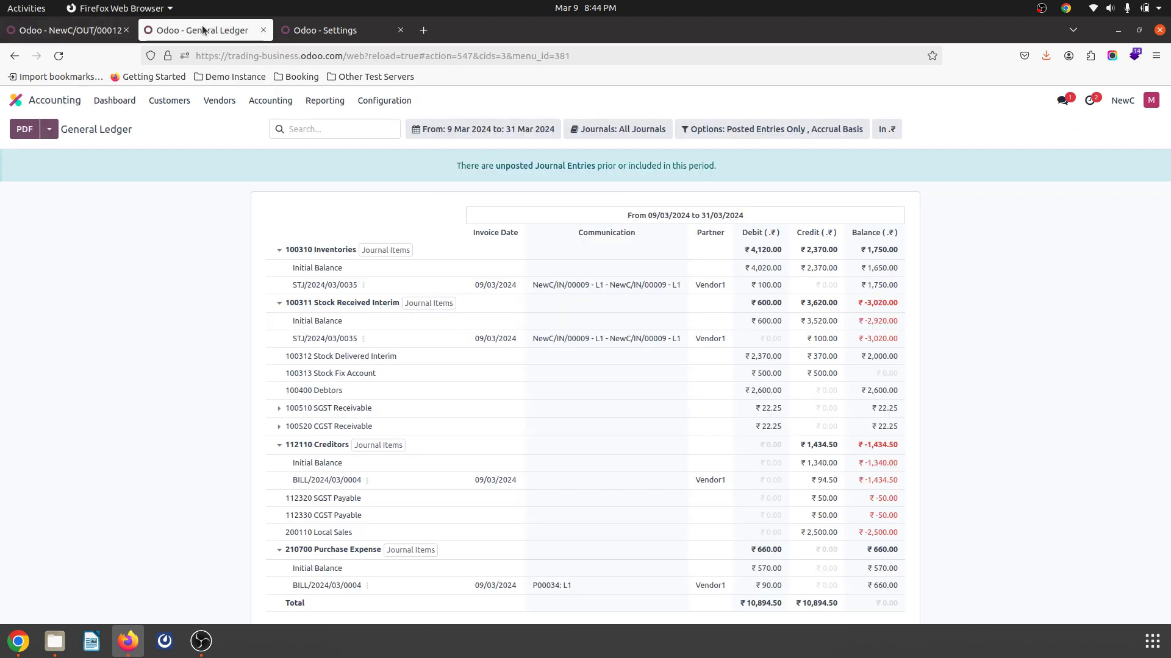
click(59, 56)
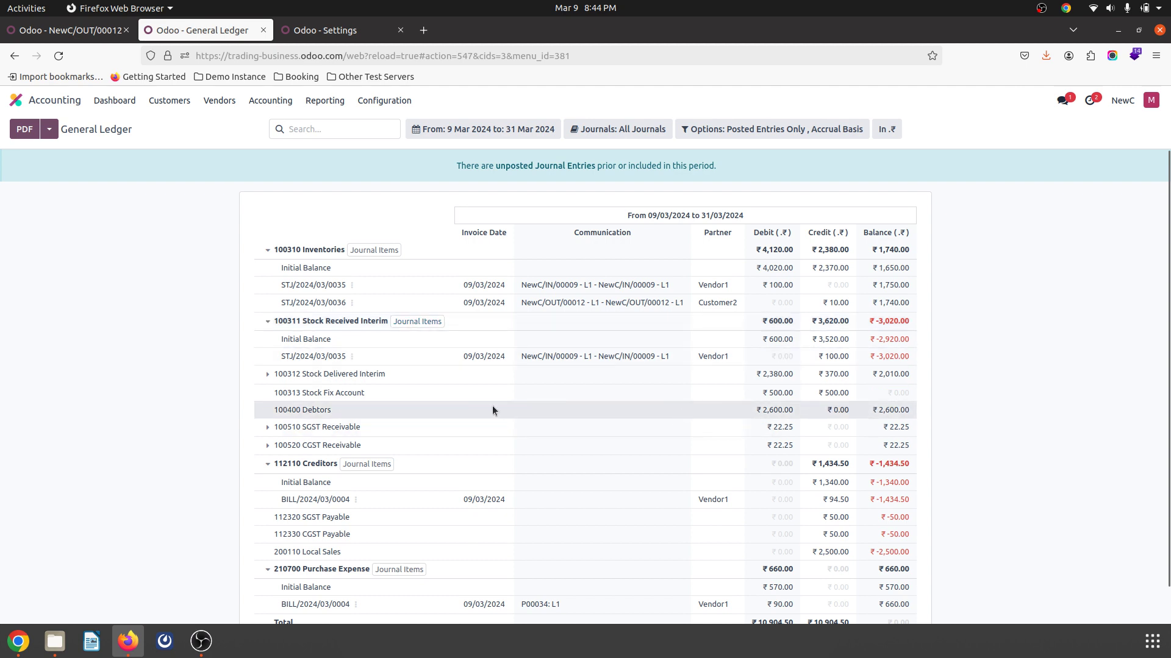
click(361, 374)
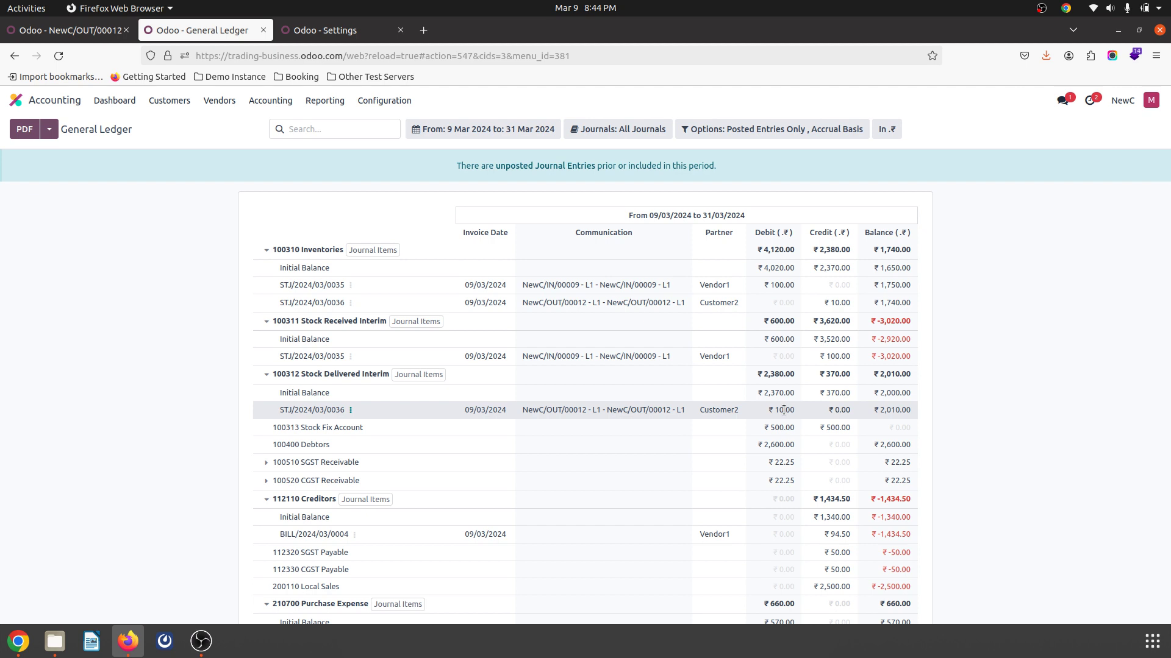
scroll(784, 410, down, 2)
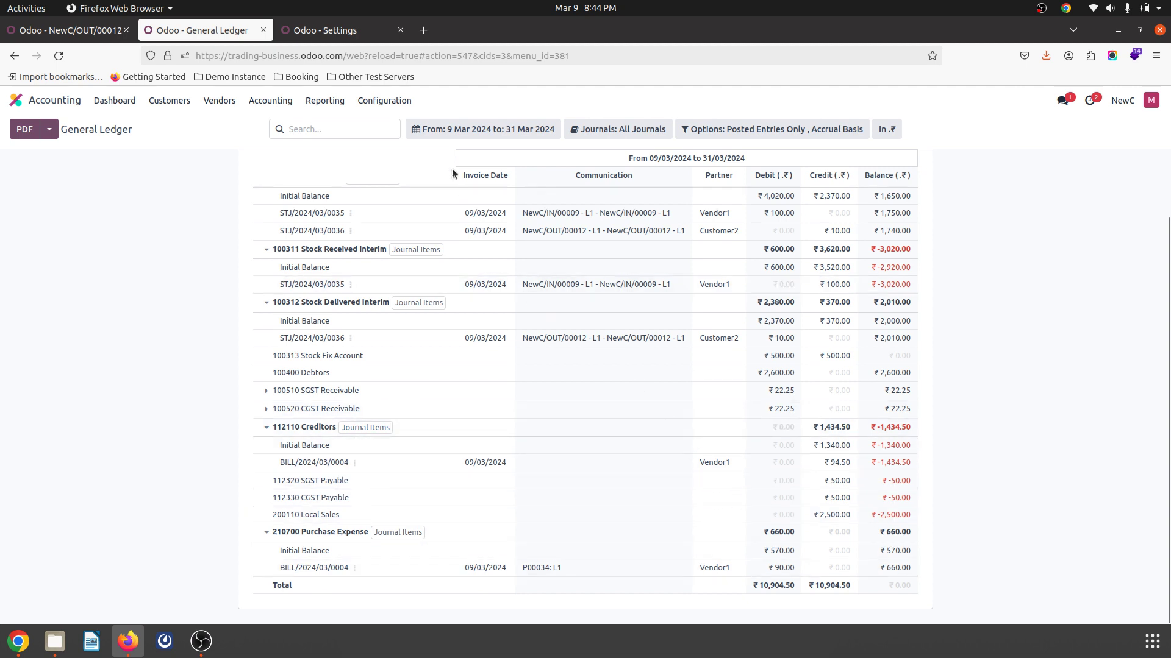
Step: Return to the sales order and create a draft regular invoice for the delivered L1 units
click(79, 31)
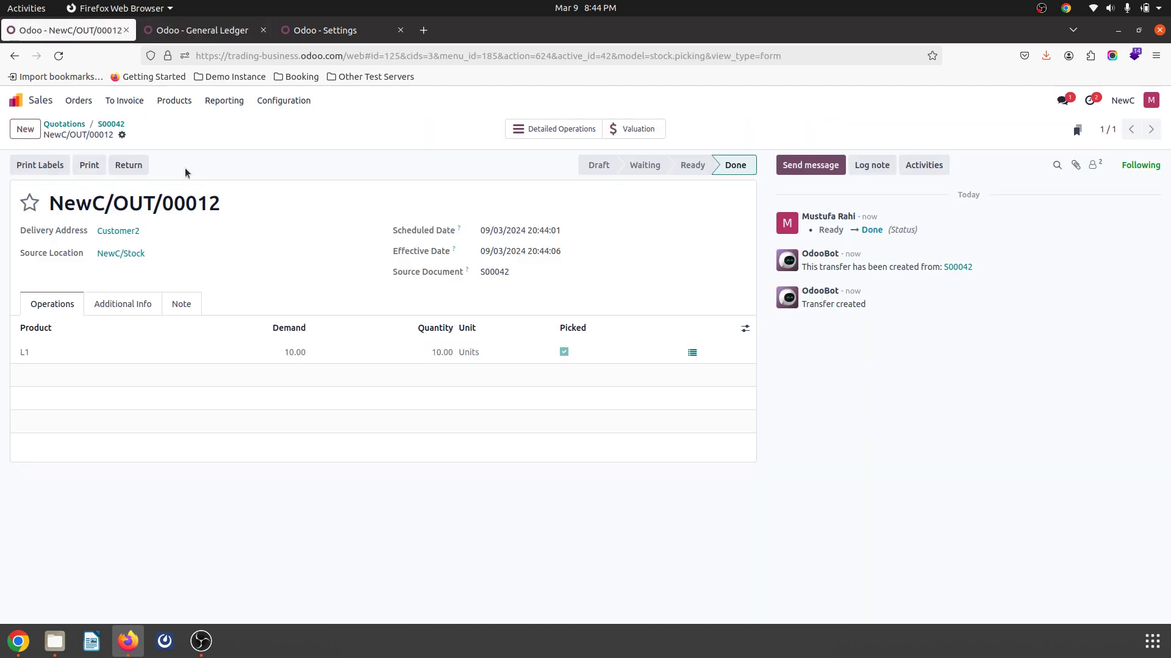
click(102, 128)
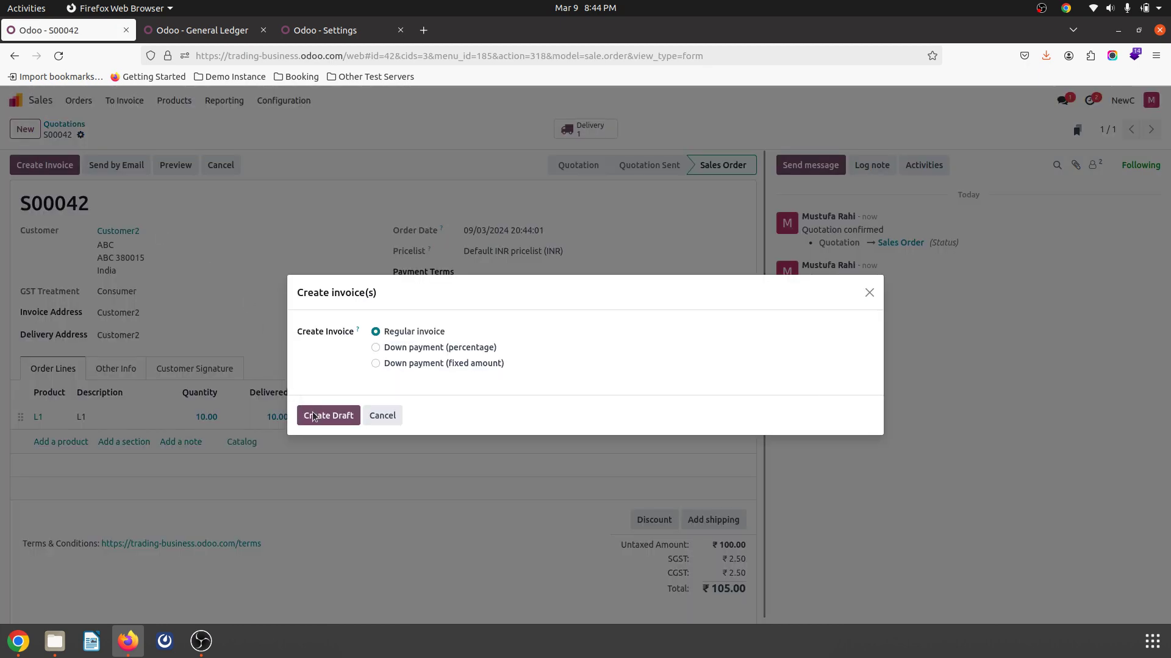
click(317, 417)
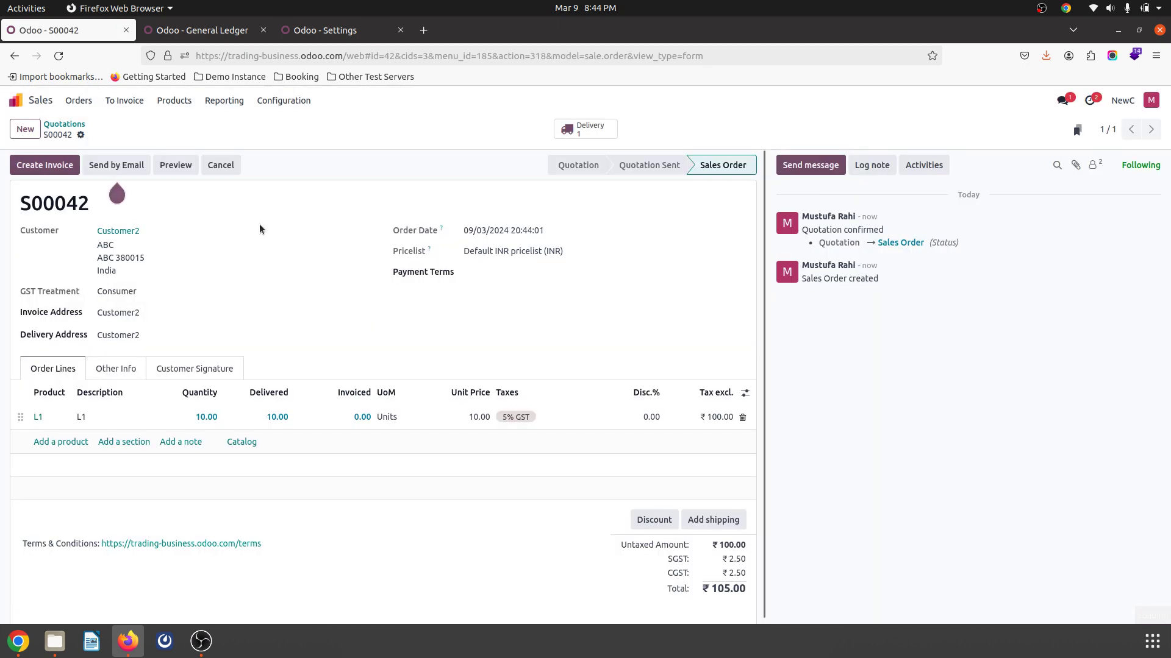
Step: Set the customer invoice's place of supply to Andhra Pradesh (IN), confirm the invoice and show its journal items
click(39, 166)
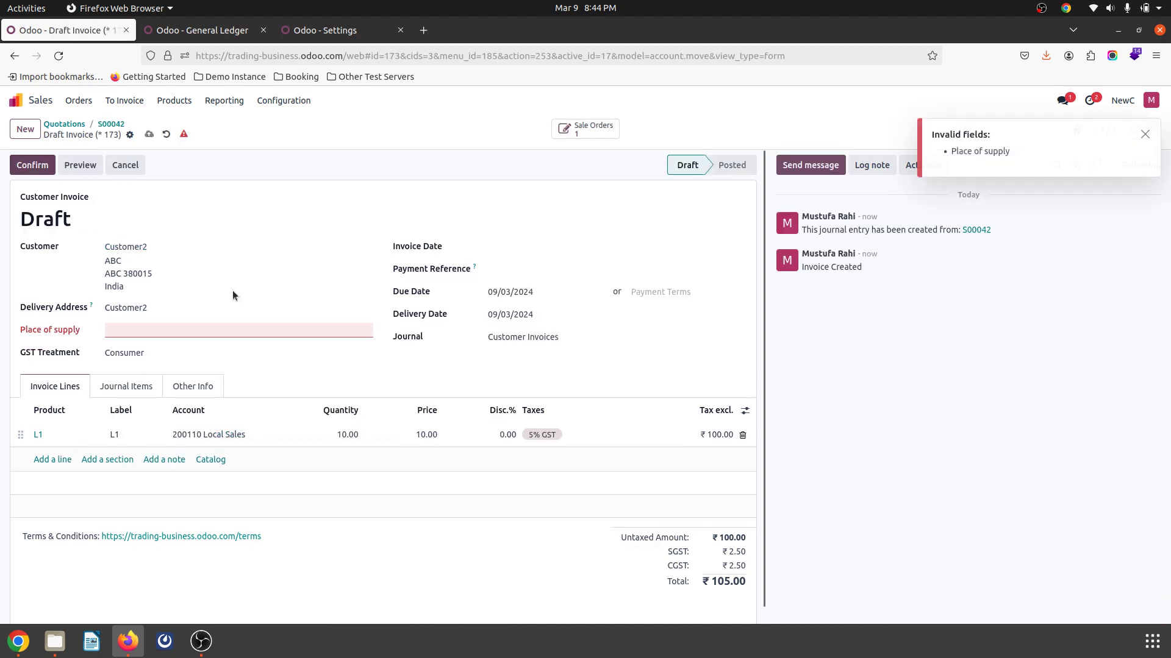
click(279, 337)
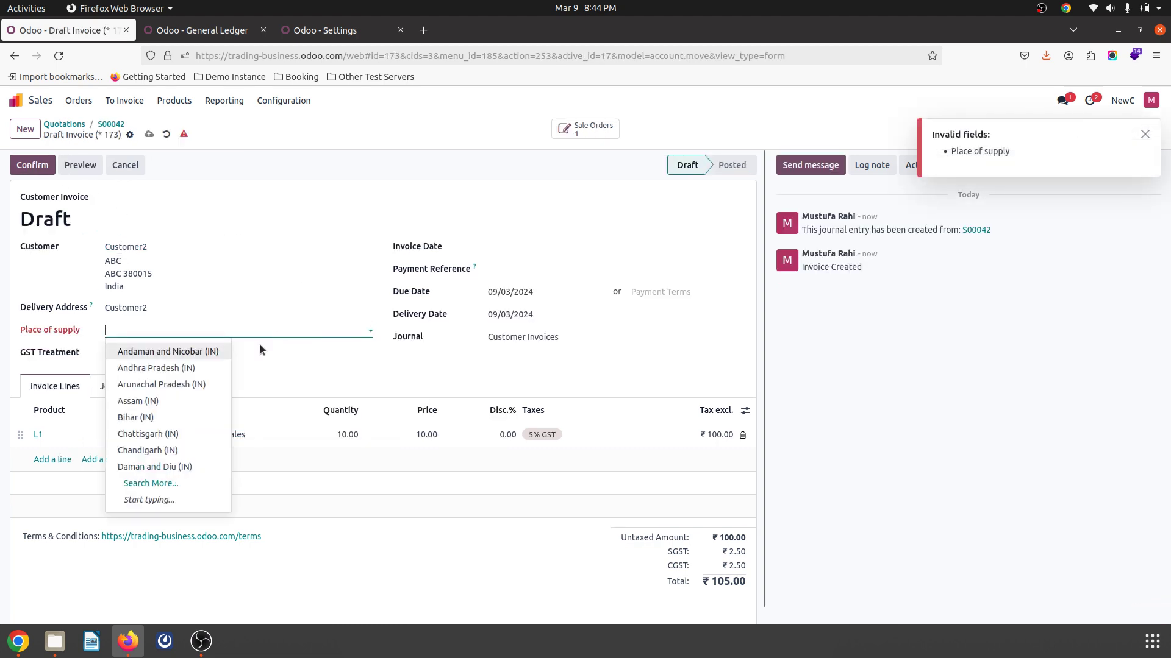
click(201, 366)
click(32, 168)
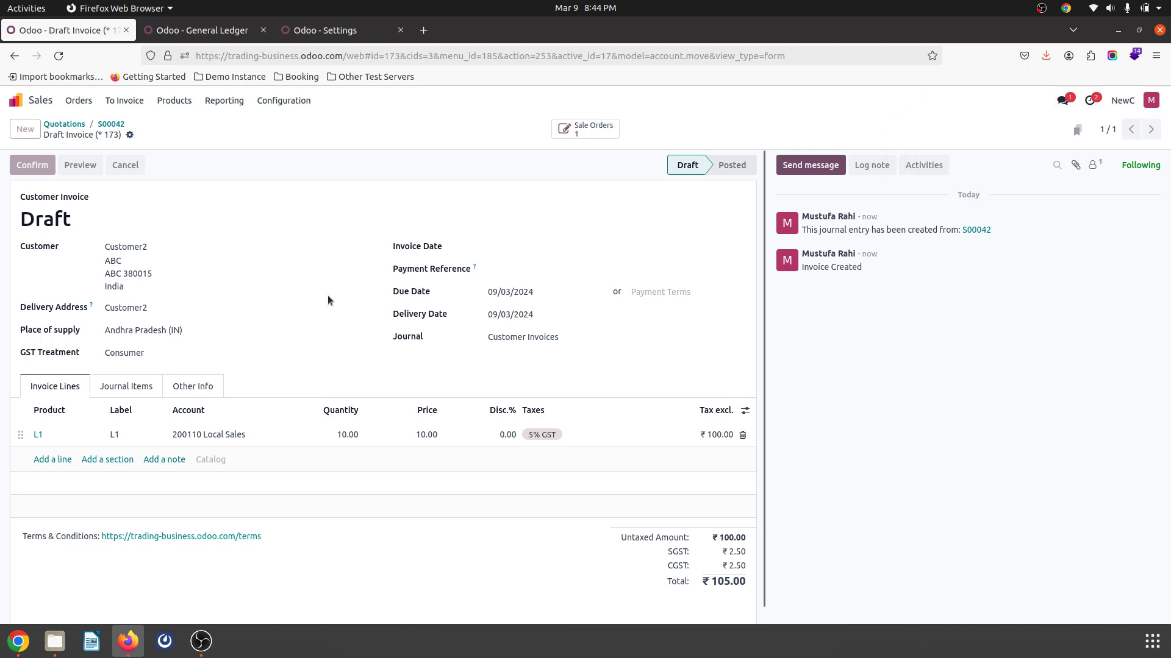
click(117, 386)
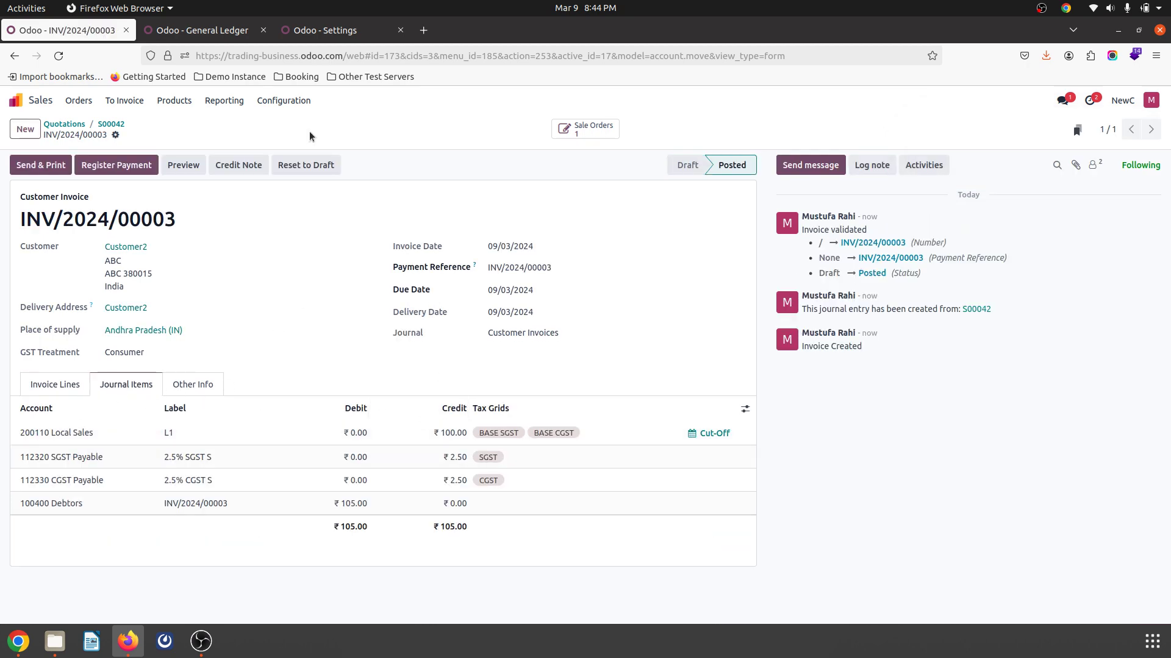
Step: Reload the General Ledger to examine the entries posted by the customer invoice
click(210, 31)
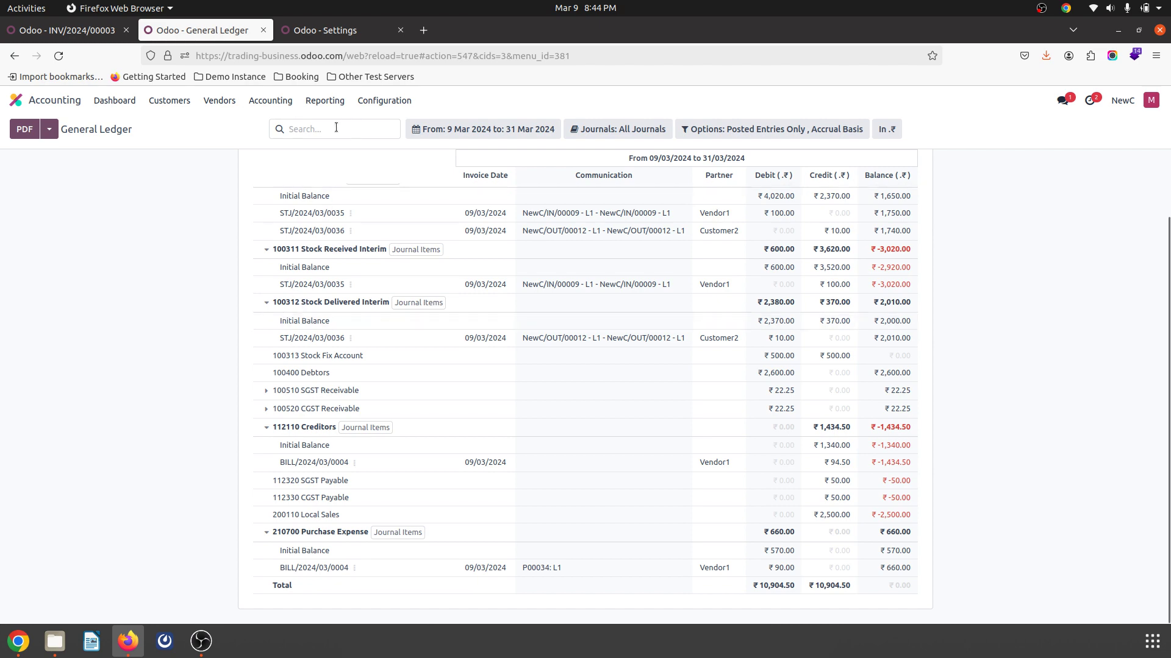
click(58, 55)
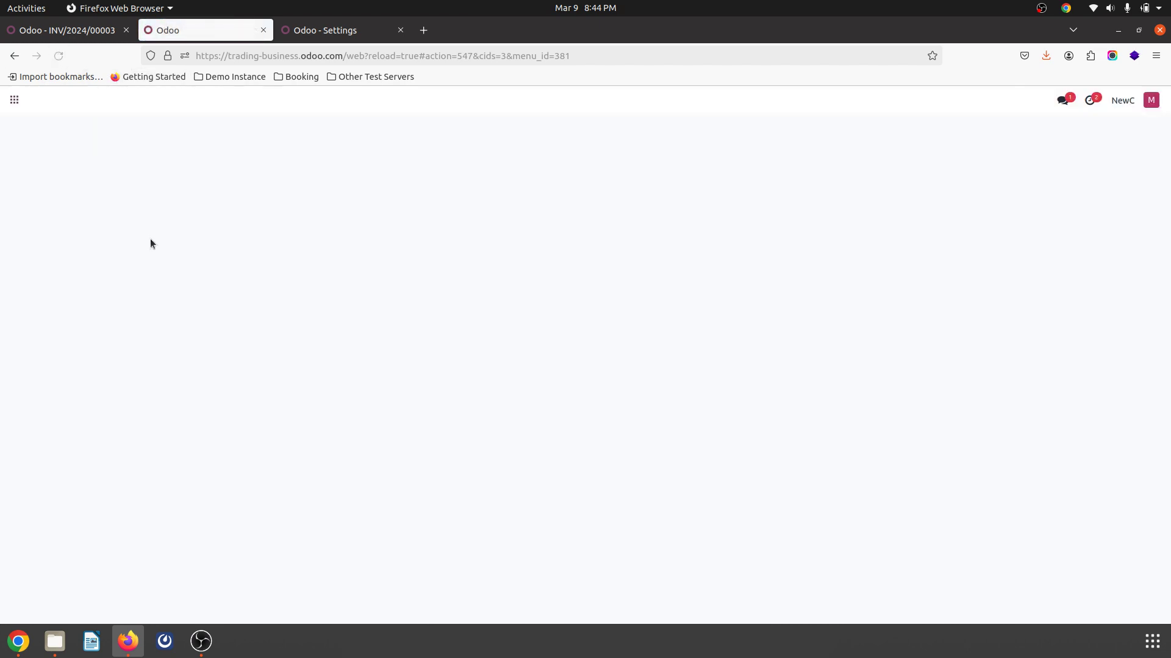
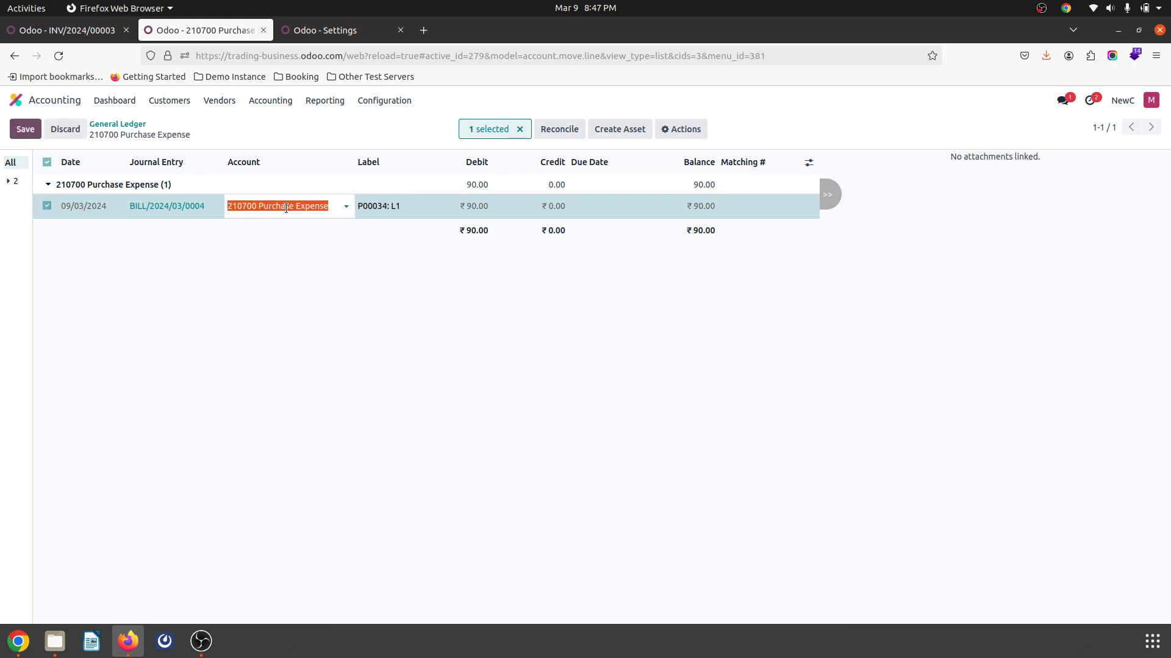
Step: Change the L1 vendor bill line's account to 100311 Stock Received Interim and return to the General Ledger
text(stock)
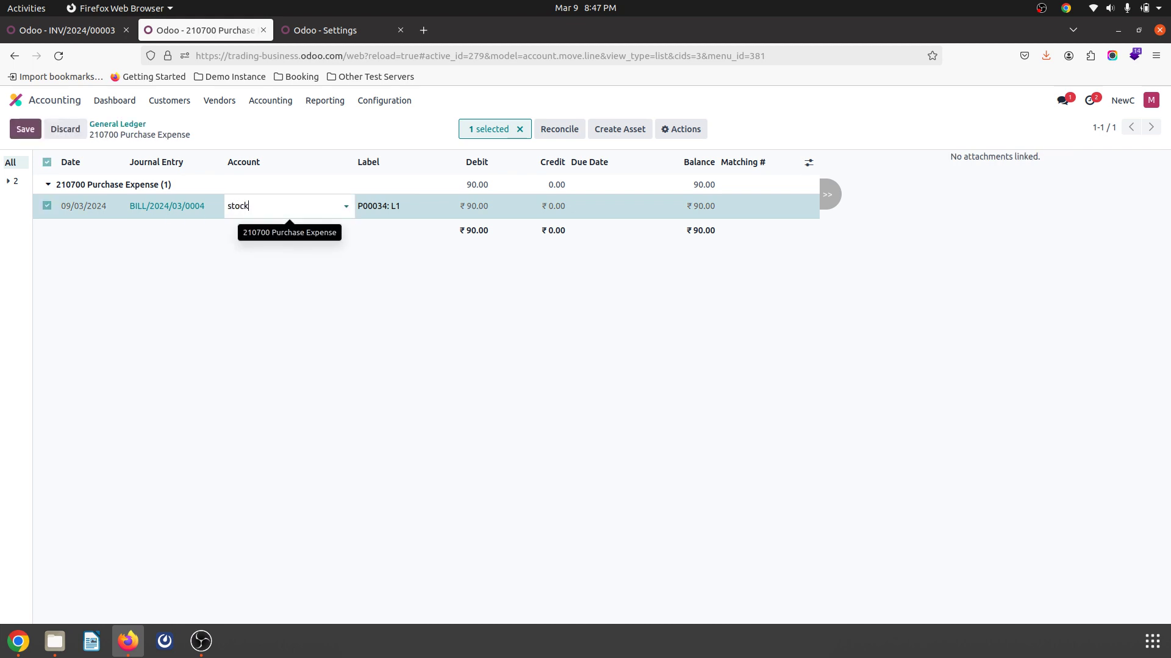
click(353, 225)
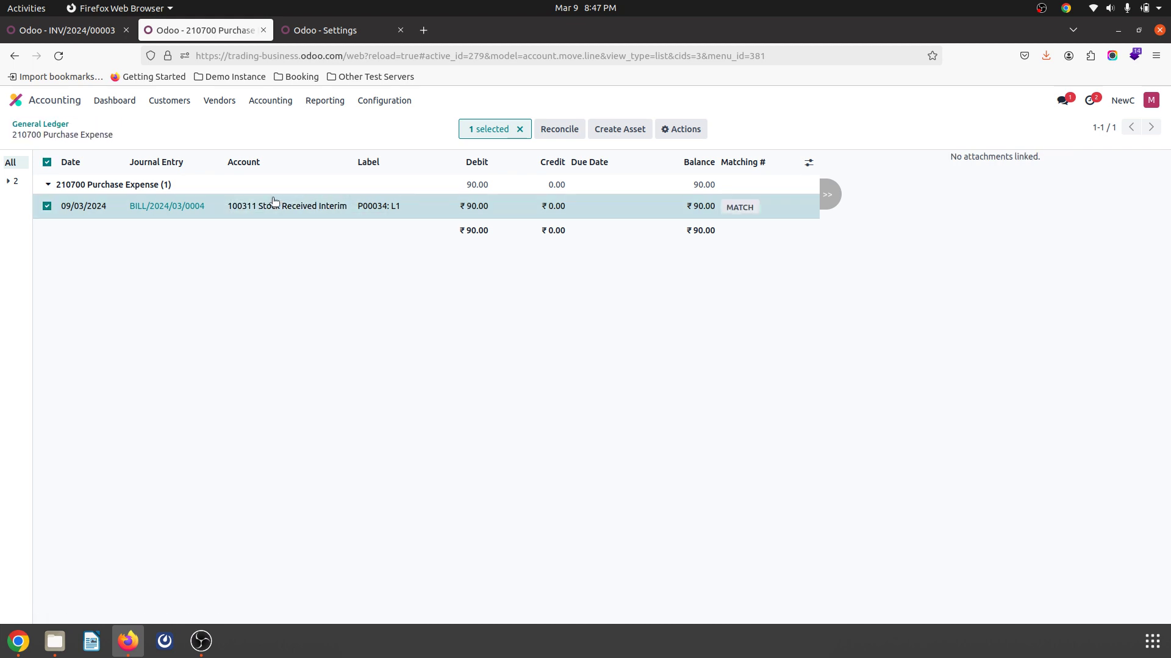
click(40, 123)
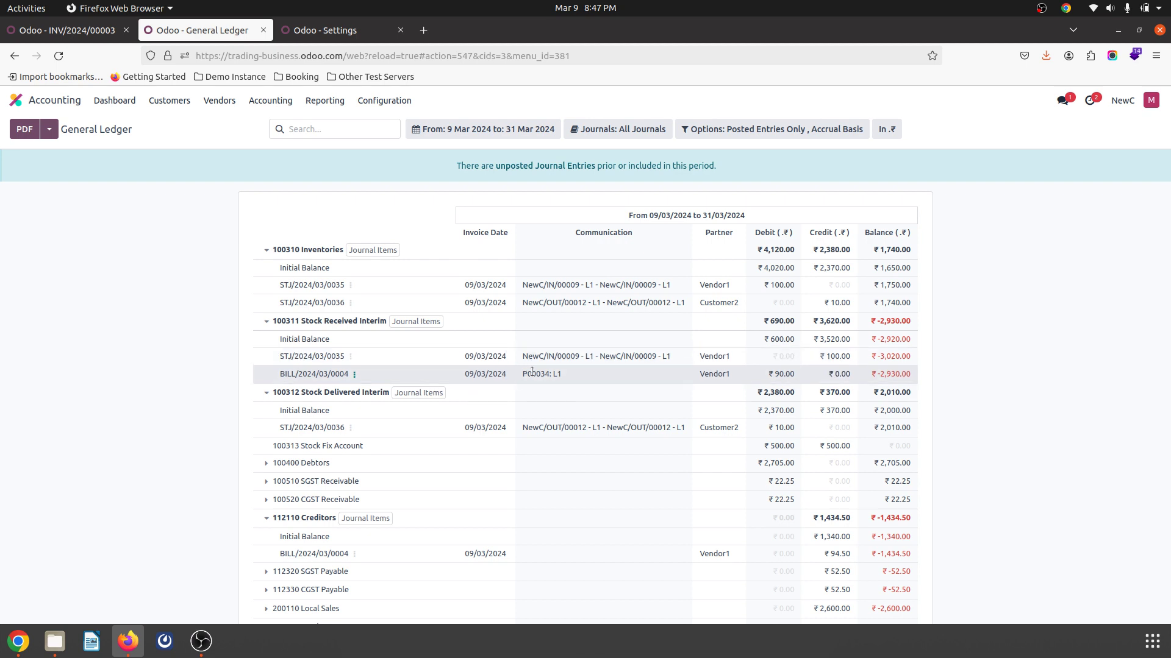
Step: Open the journal items of 100311 Stock Received Interim and start reconciling all the listed entries
click(430, 324)
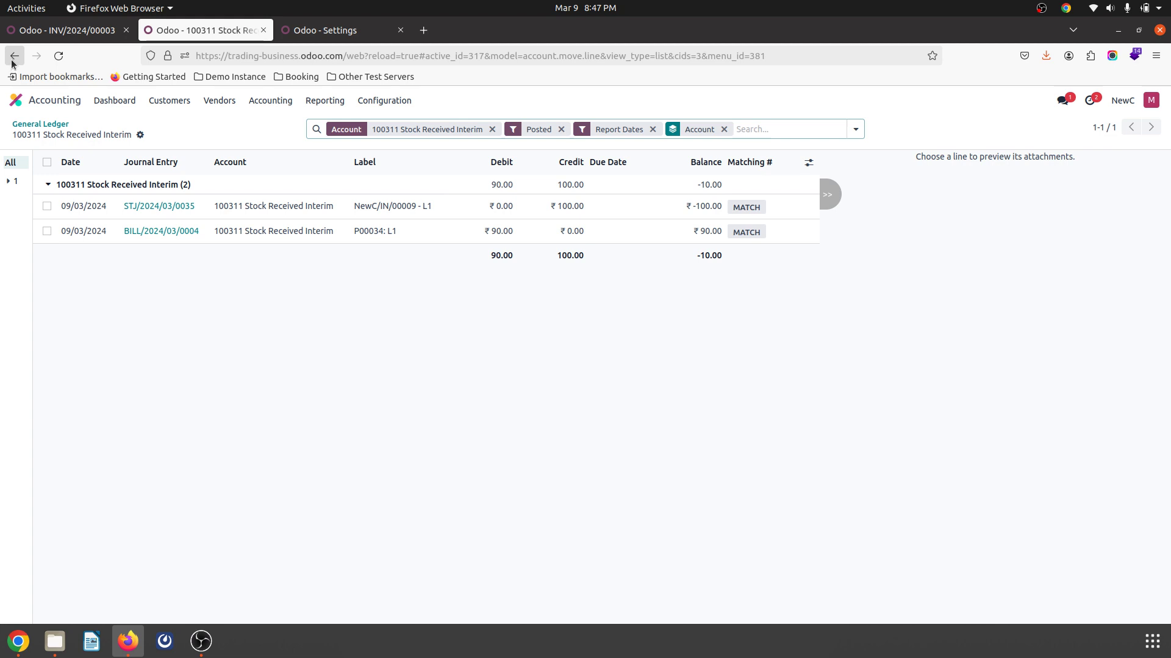
click(47, 162)
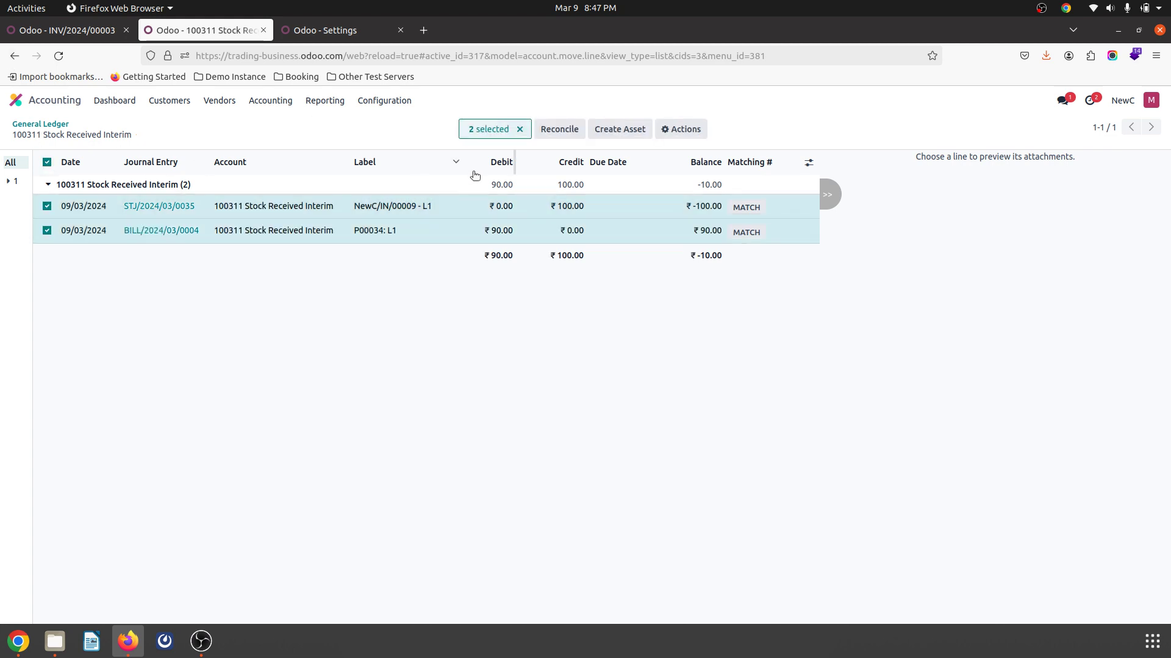
click(554, 134)
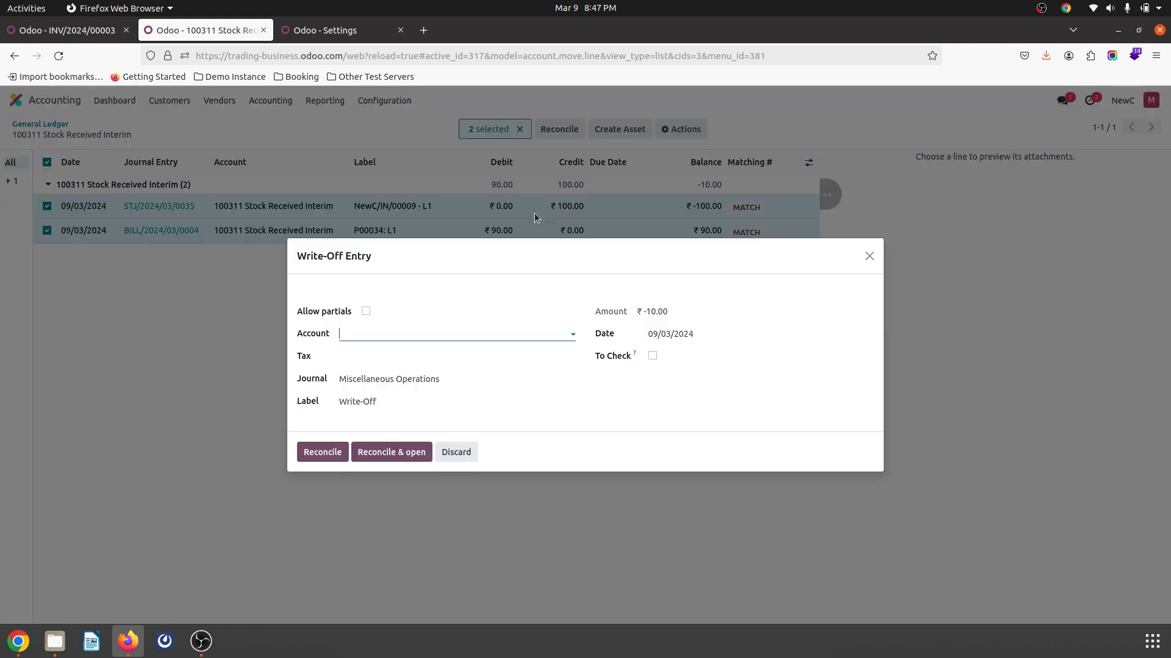
Step: Write off the difference to 100313 Stock Fix Account with the label "Vendor Bill Difference Entry" and reconcile the entries
click(458, 337)
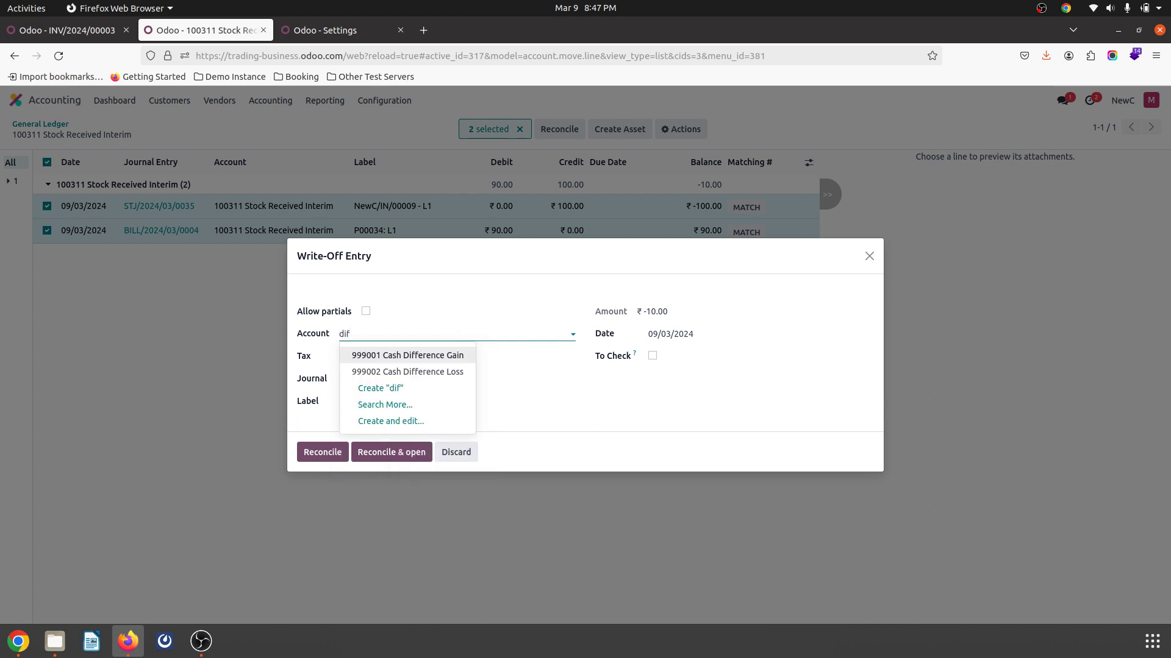
text(sto)
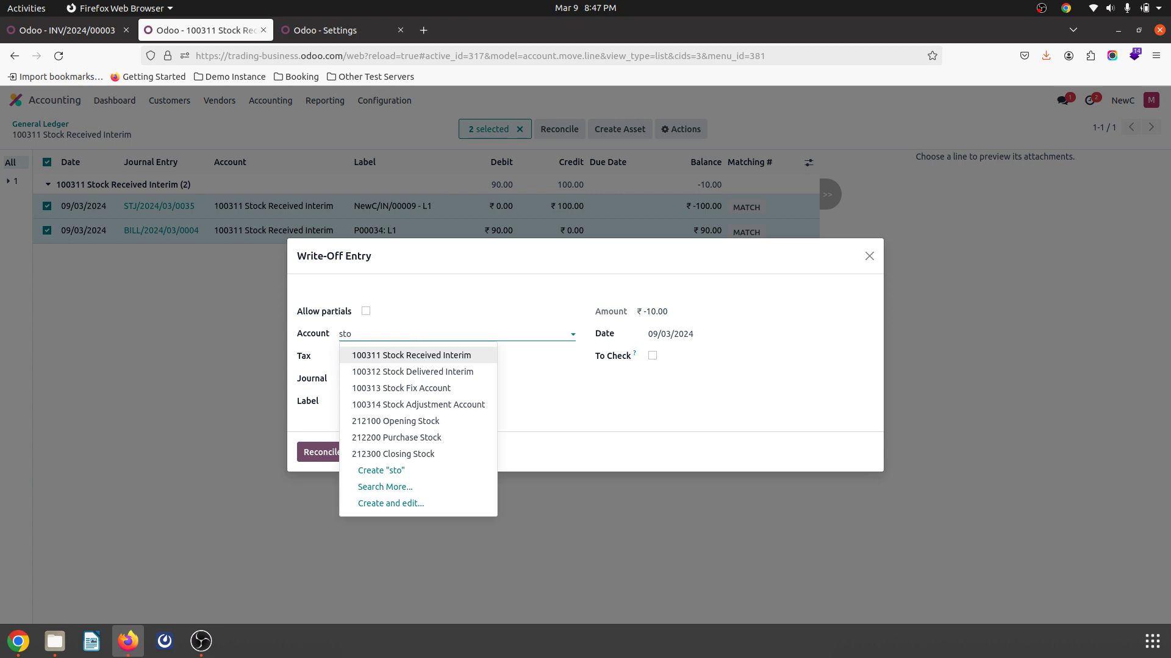
click(450, 390)
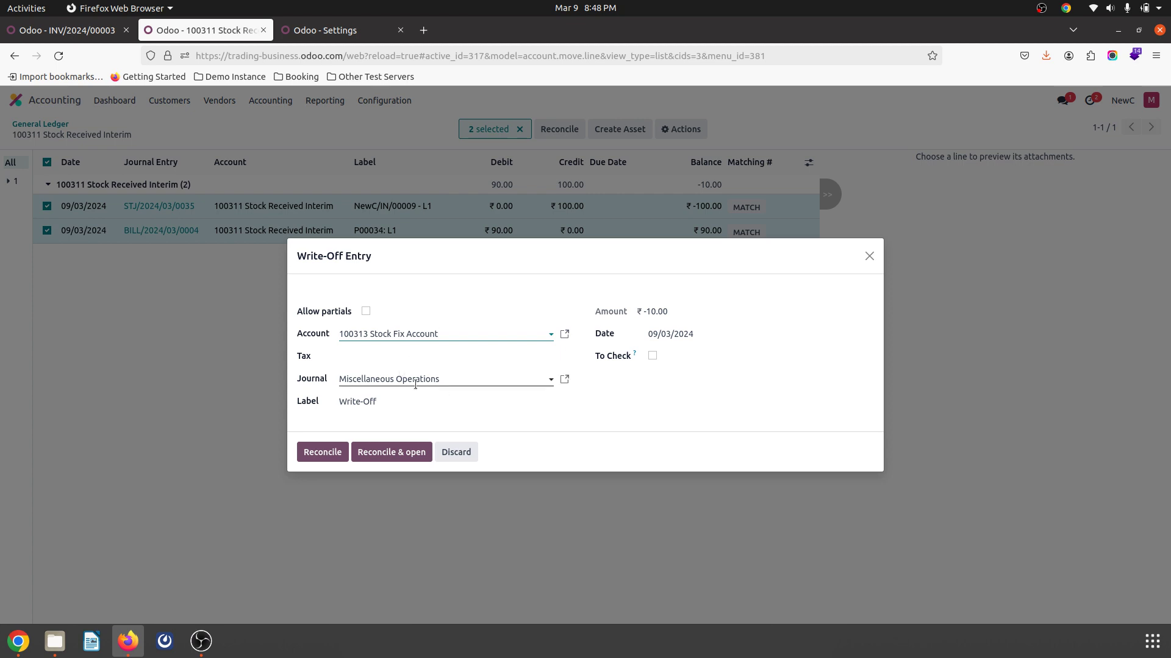
triple_click(382, 402)
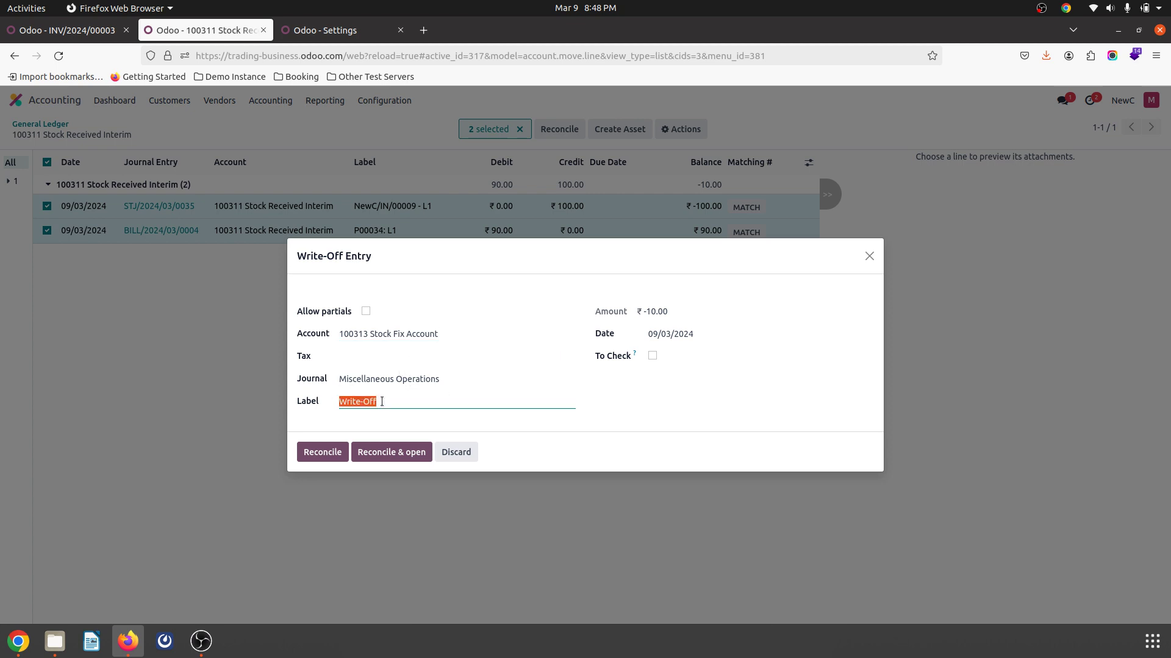
text(S)
text(endor)
text( Bill Difference Entry)
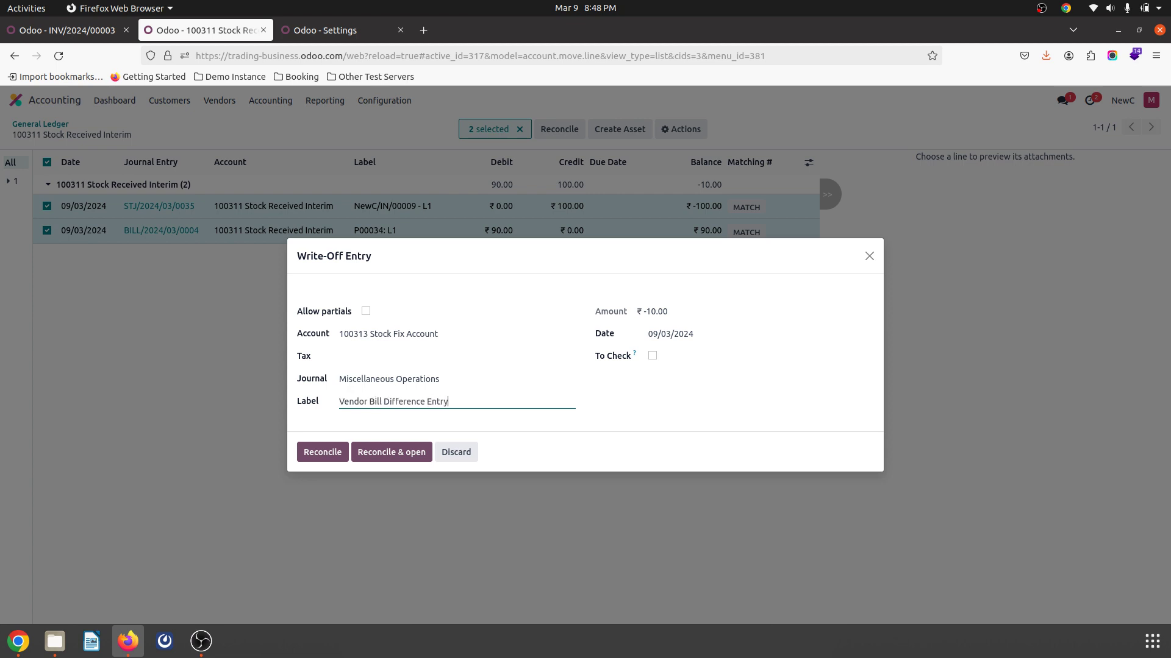
click(317, 454)
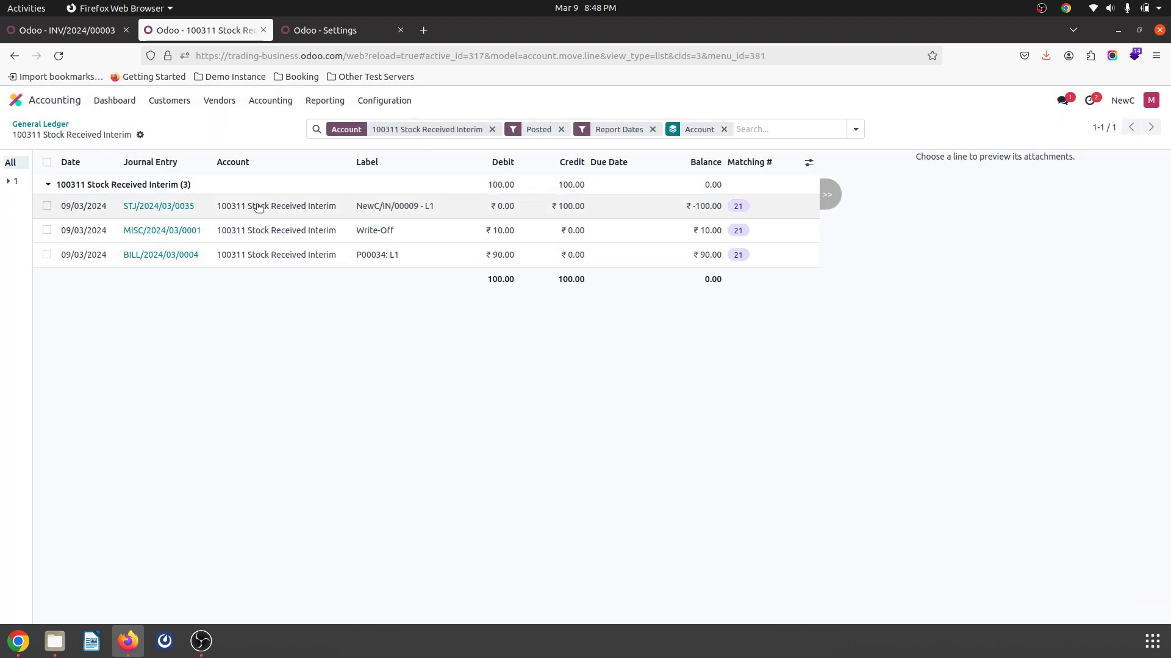
Step: Return to the General Ledger and expand the 100313 Stock Fix Account to examine the write-off's entries
click(57, 123)
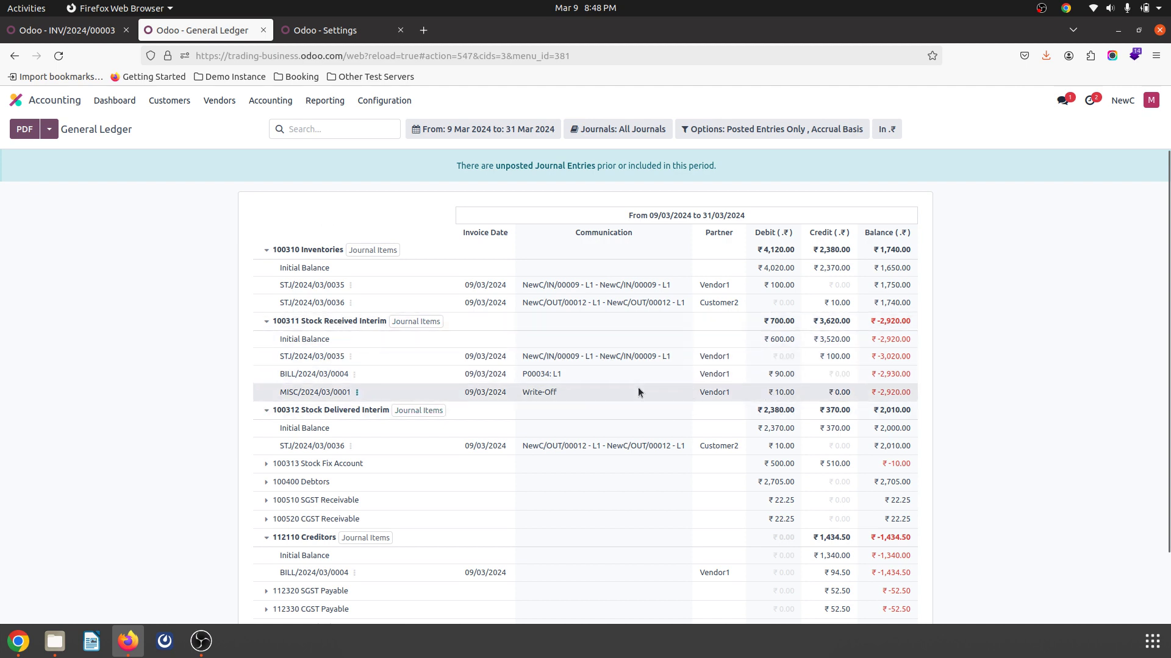
scroll(792, 390, down, 2)
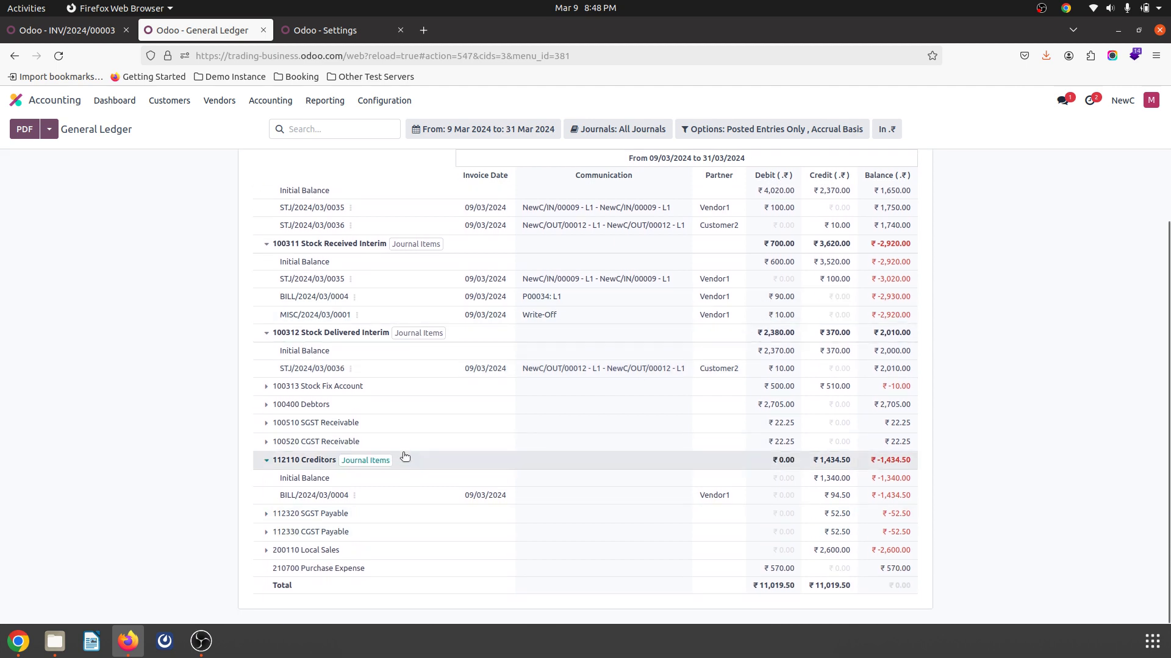
click(273, 391)
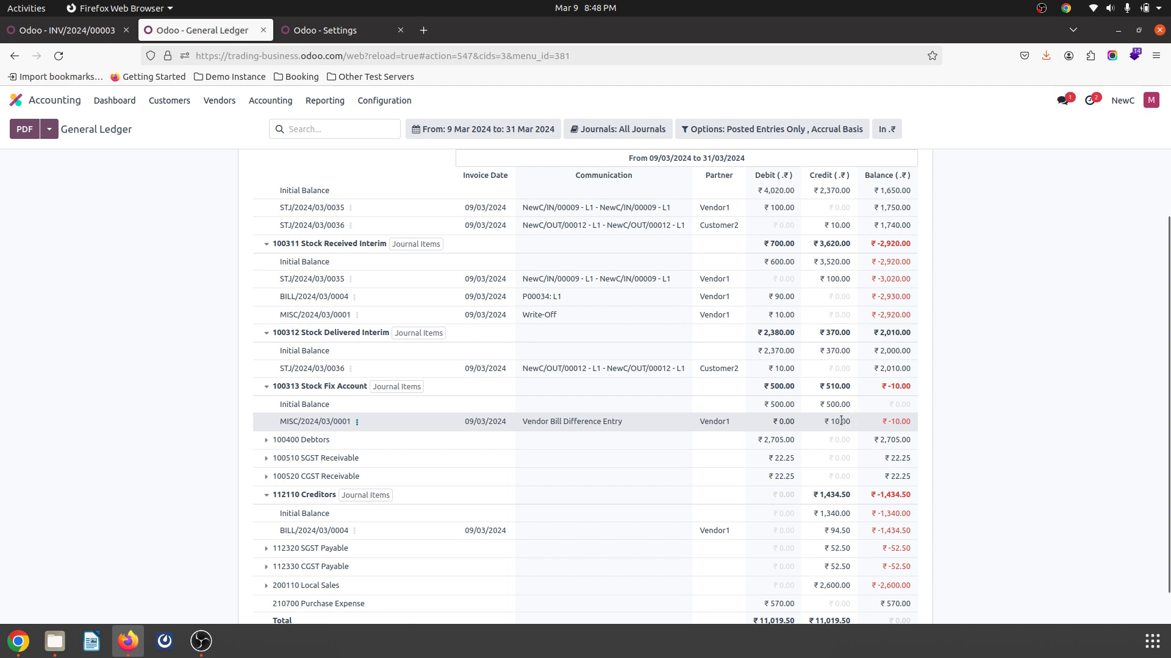
scroll(841, 420, down, 1)
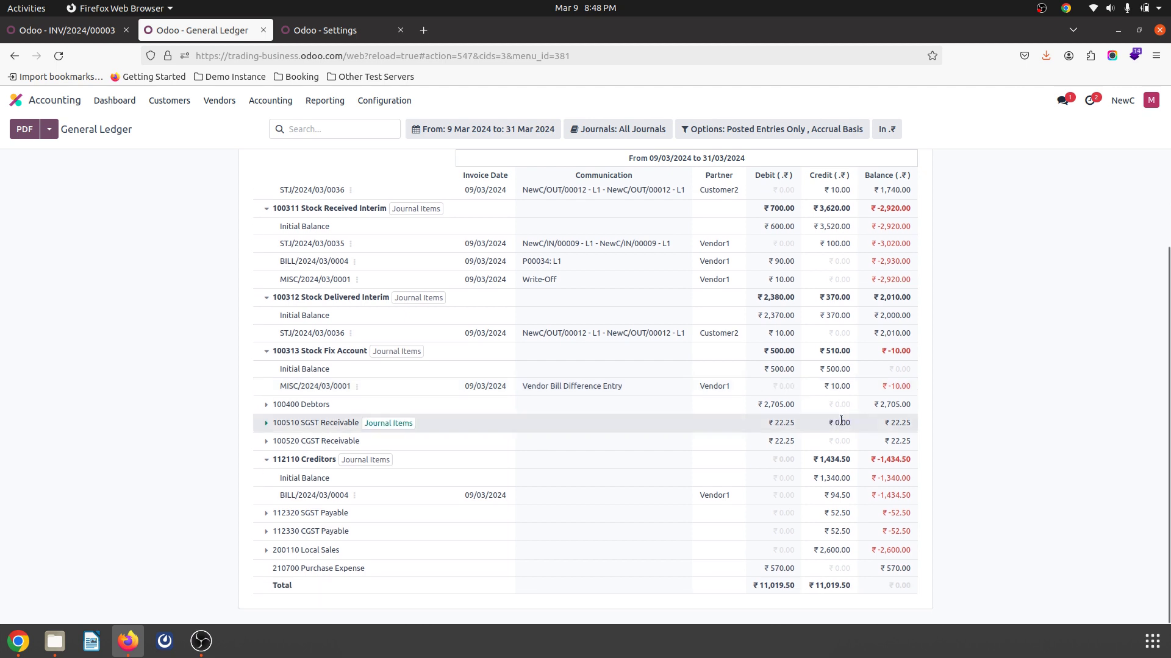
scroll(841, 421, up, 3)
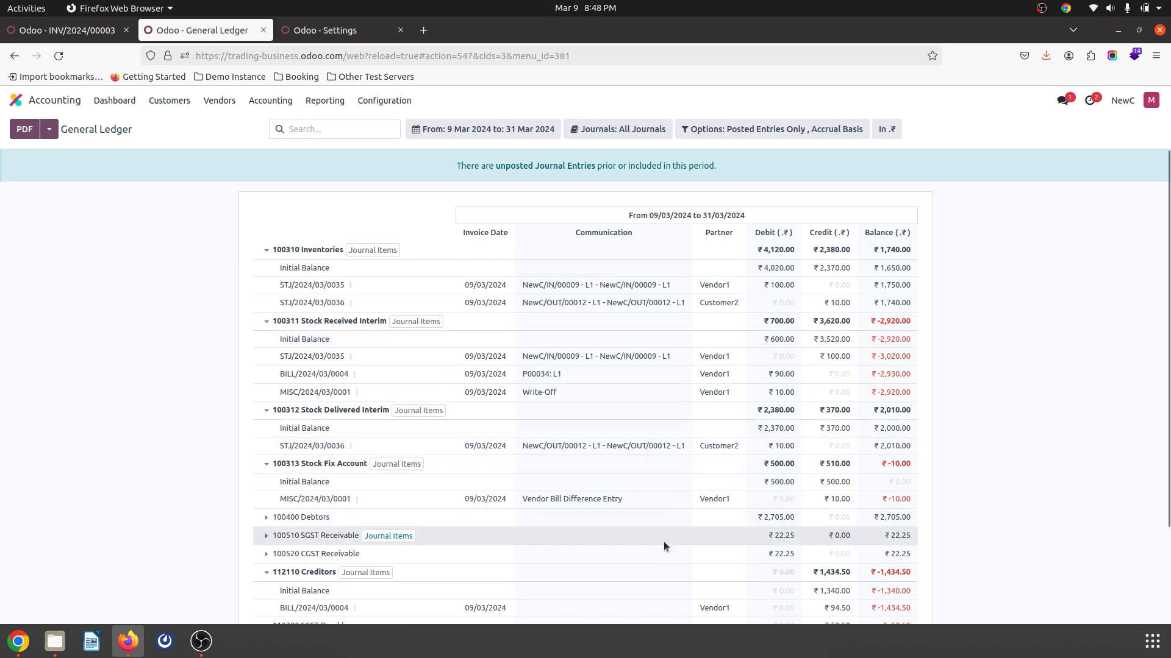
scroll(664, 545, down, 2)
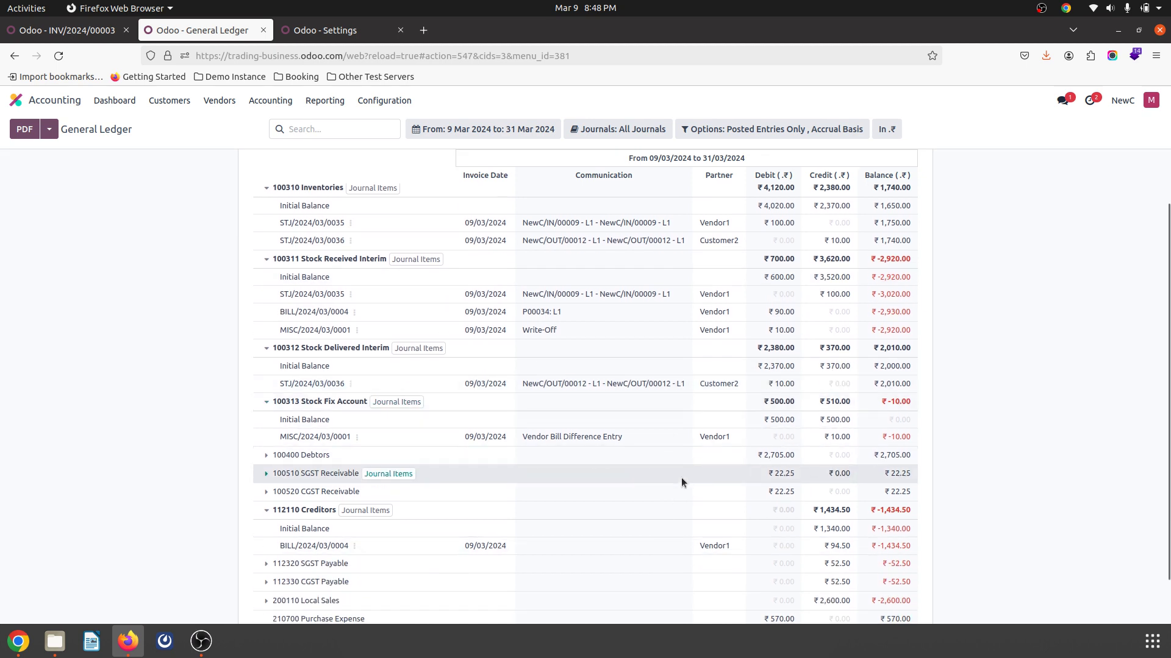
scroll(682, 479, down, 2)
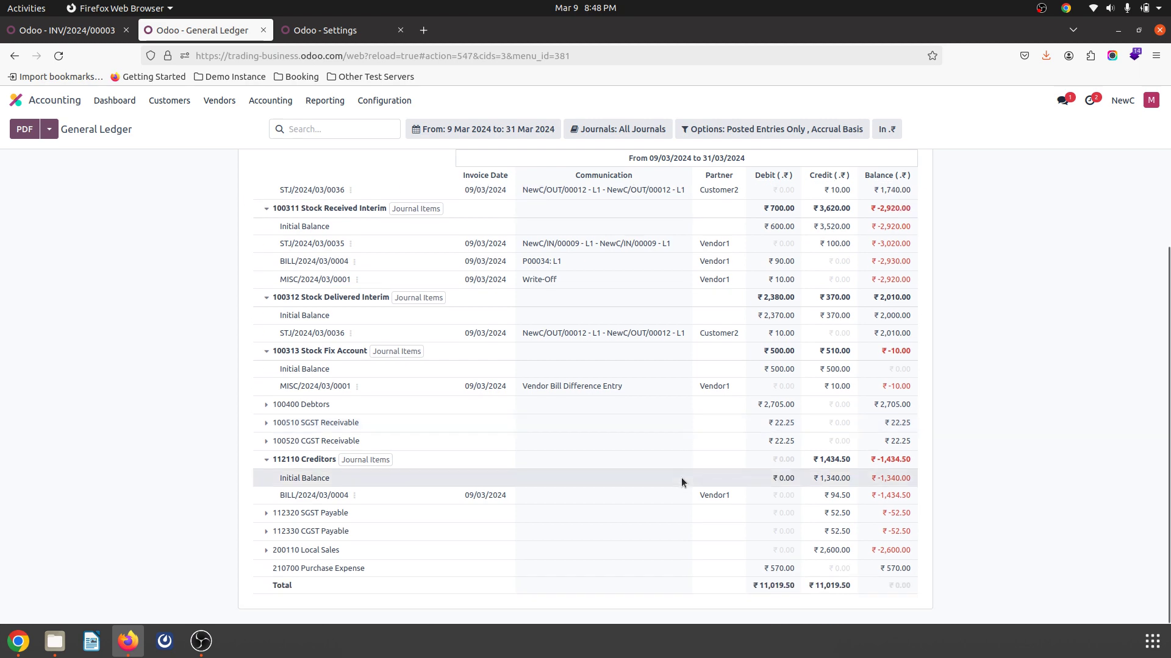
scroll(450, 568, up, 5)
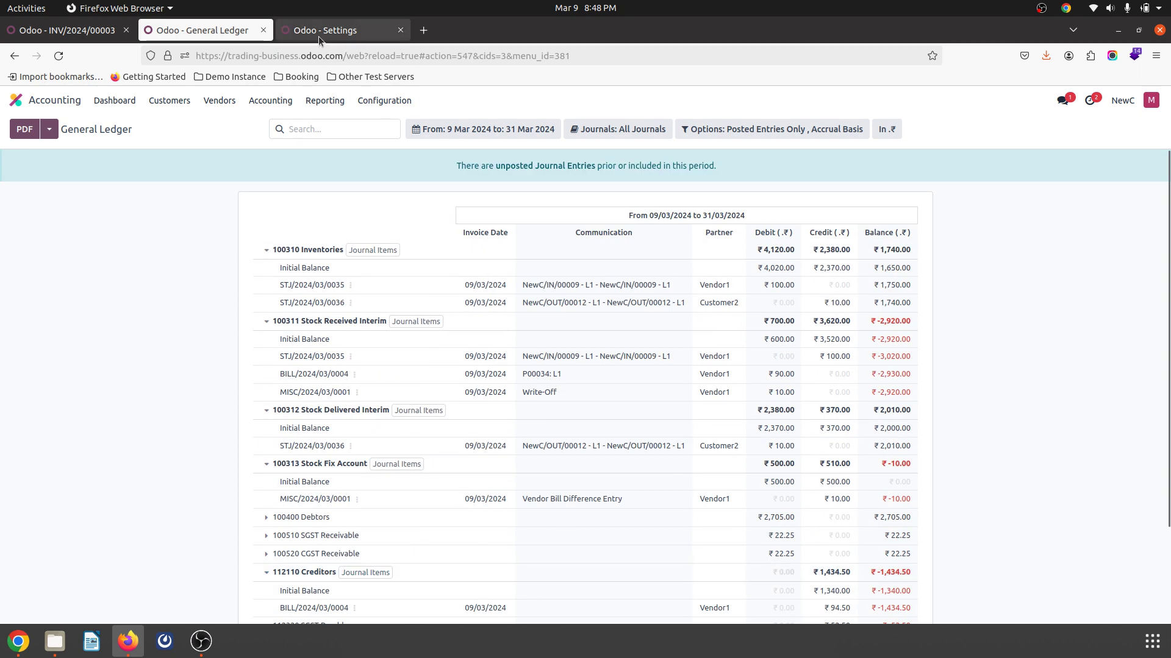
Step: Enable Anglo-Saxon Accounting in the Accounting settings and save the change
click(318, 35)
scroll(346, 314, down, 10)
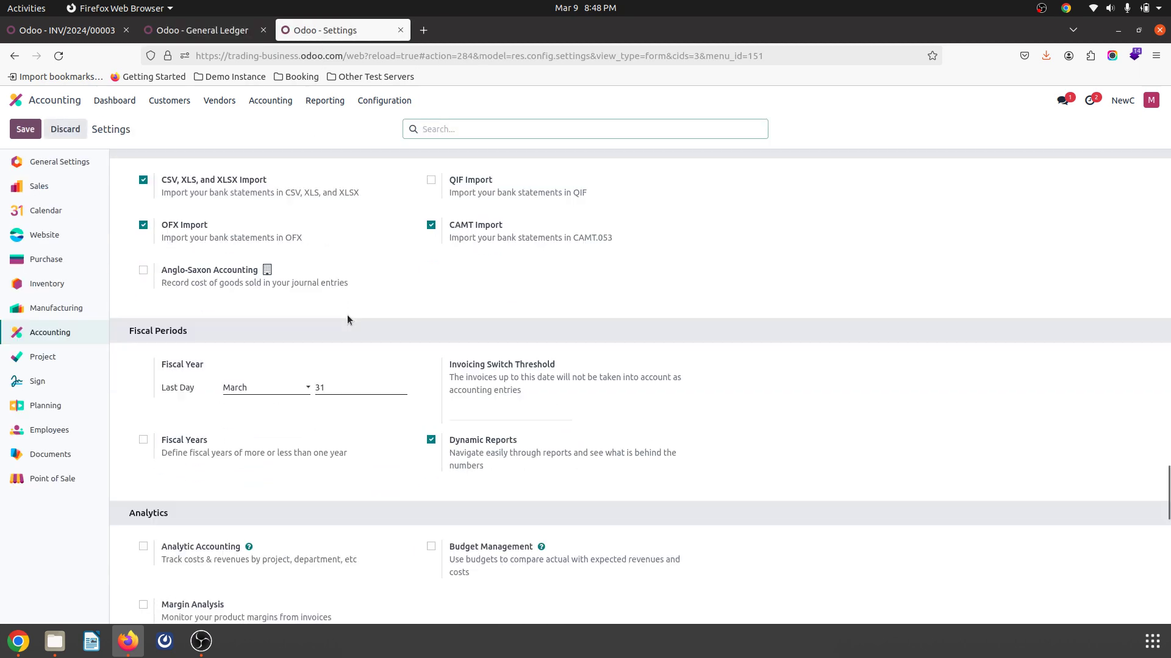
scroll(291, 301, up, 4)
click(144, 402)
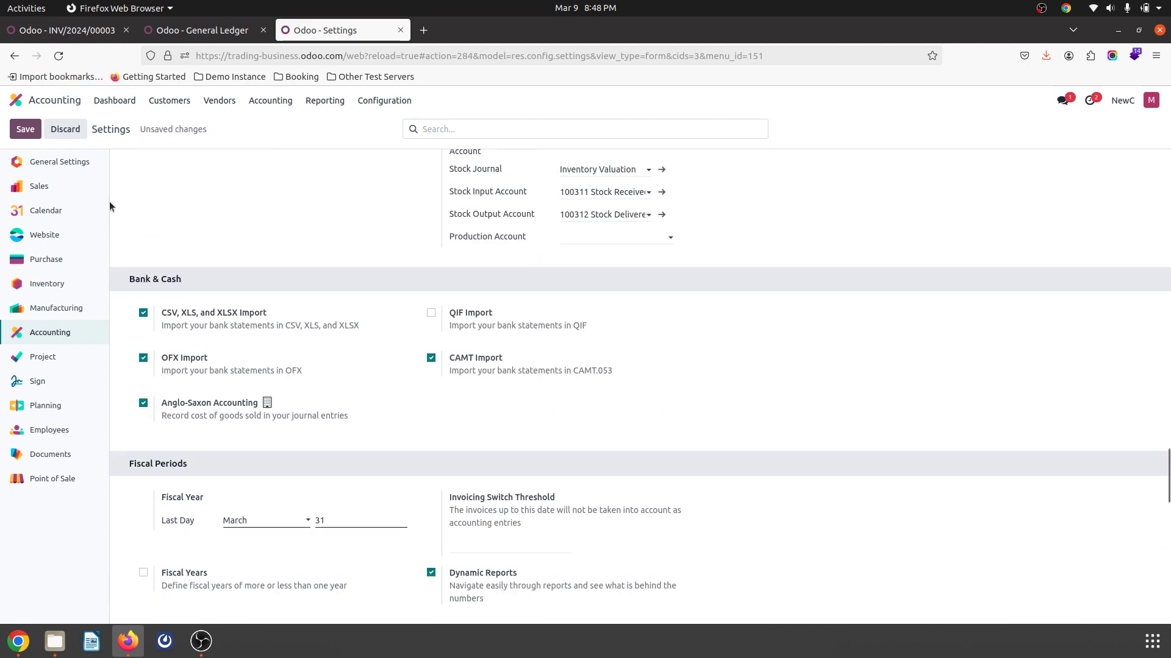
click(24, 131)
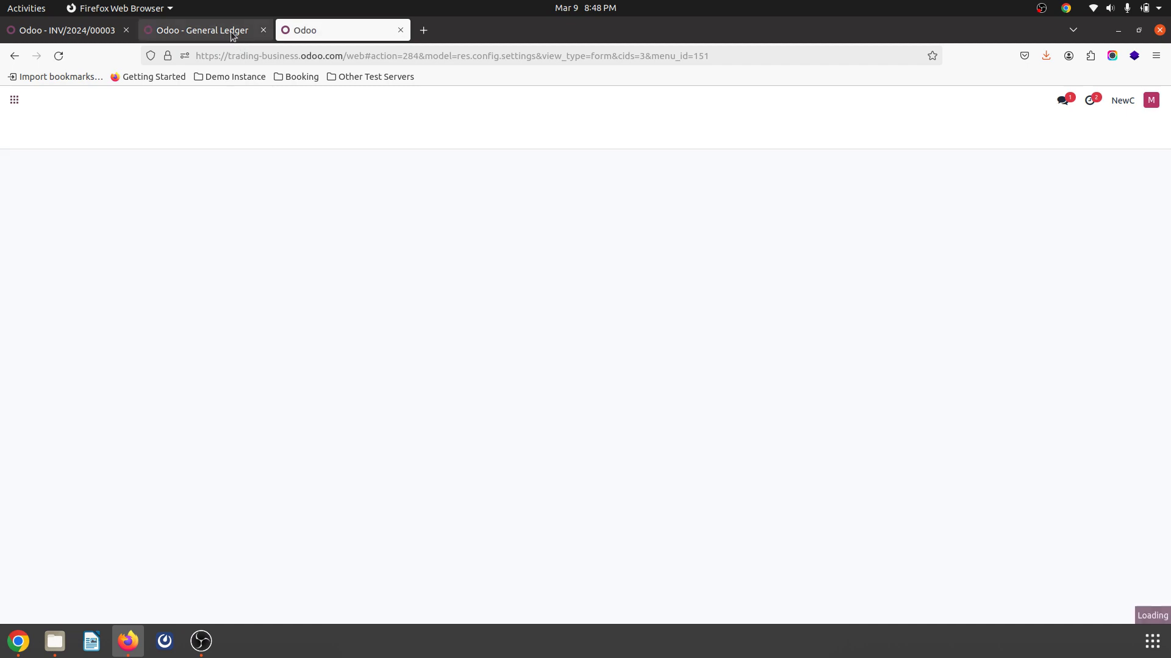
Step: Review the General Ledger balances and the posted customer invoice's journal items
click(231, 32)
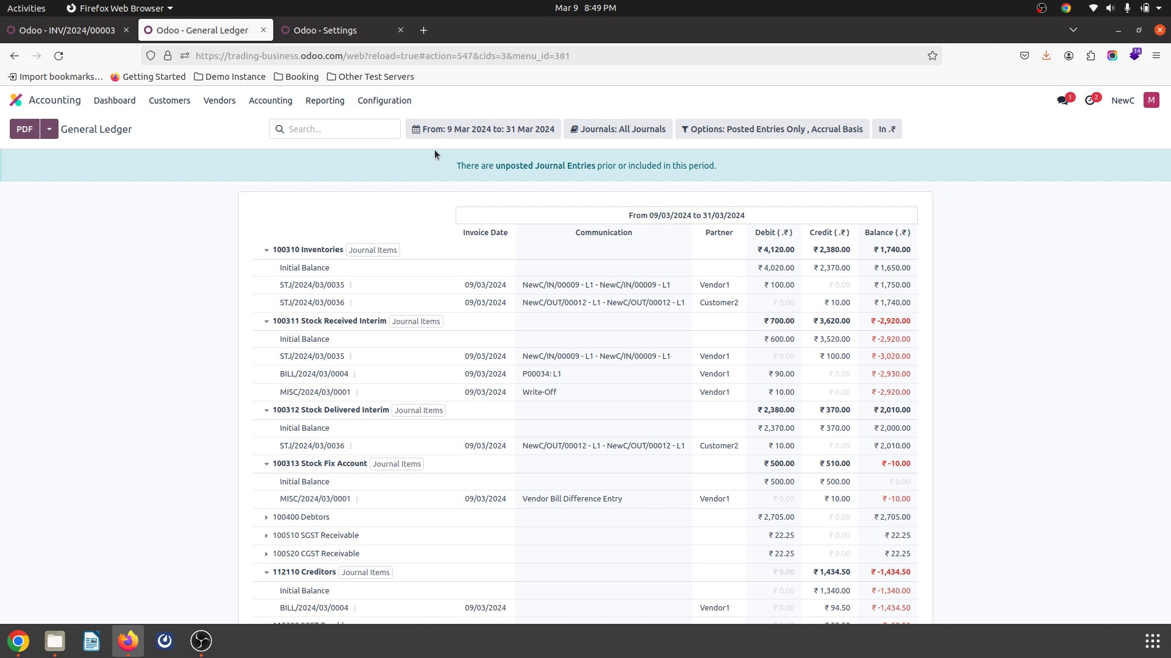
scroll(480, 352, down, 3)
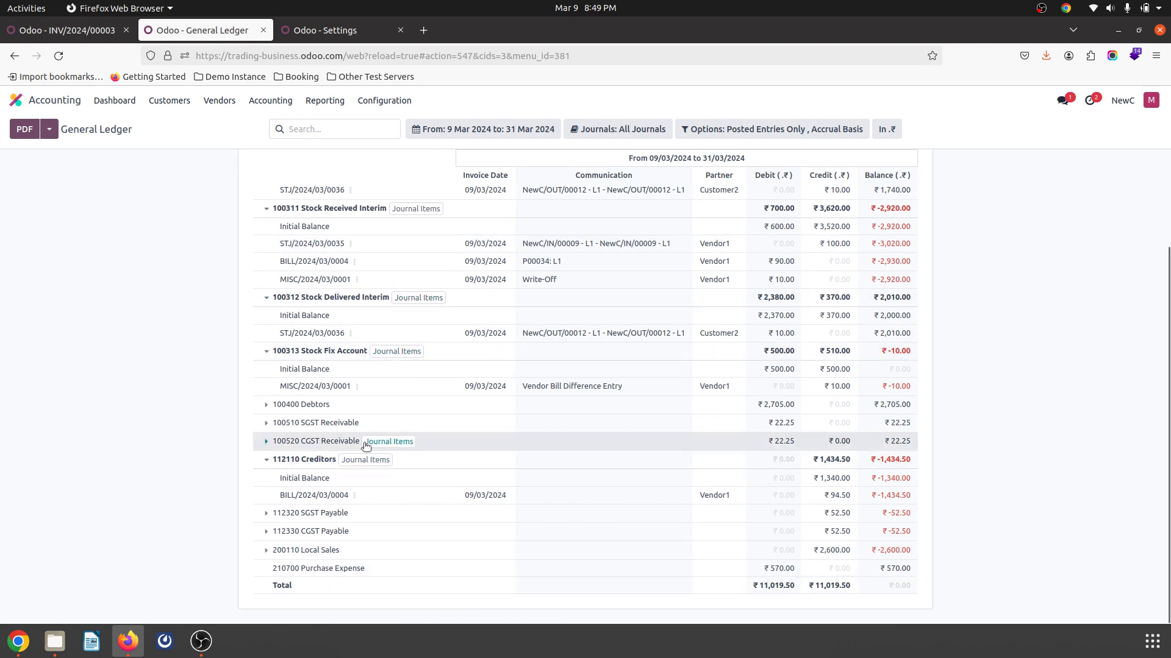
click(313, 28)
click(91, 30)
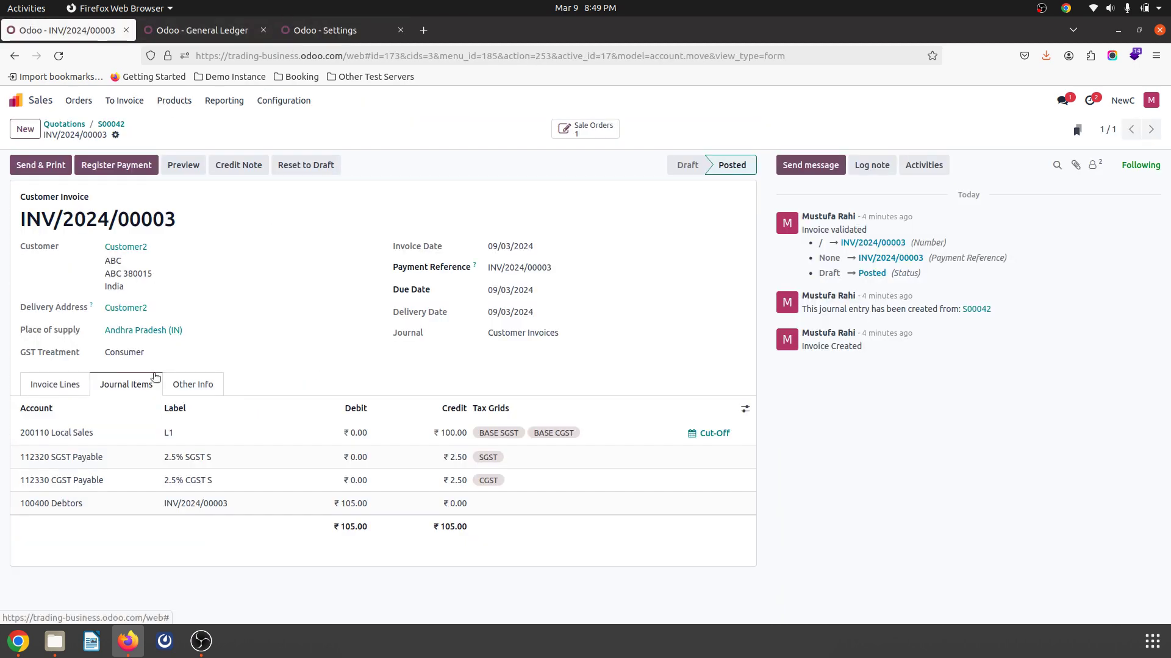
click(63, 385)
click(130, 387)
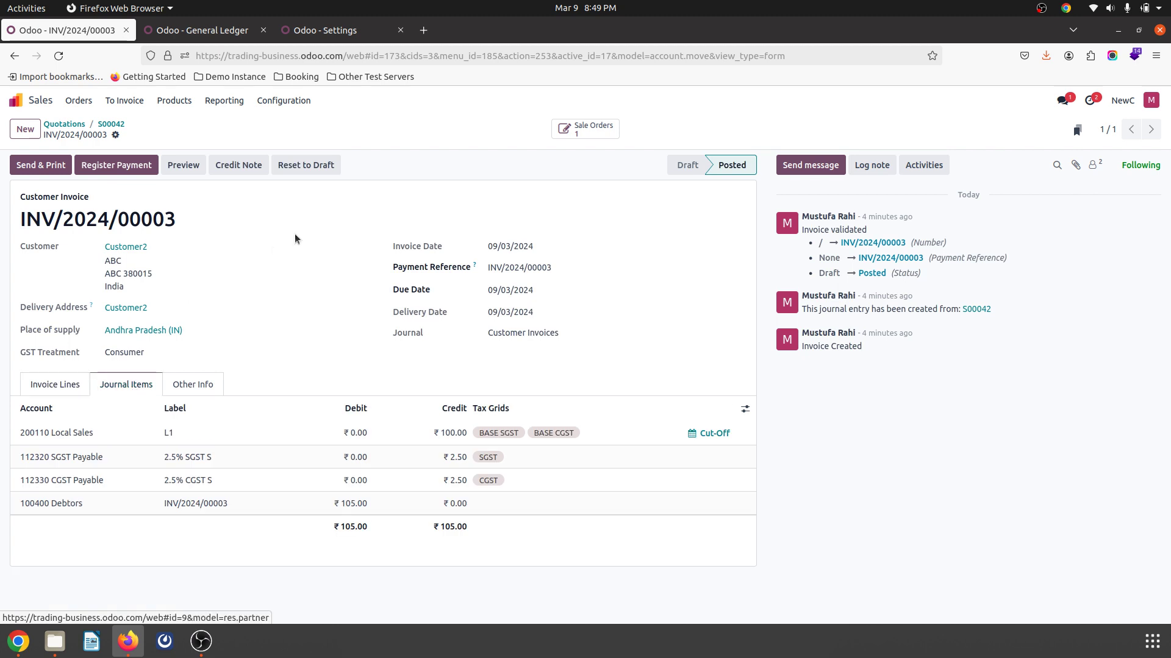
Step: Reset the customer invoice to draft, confirm it again and show its journal items
click(314, 166)
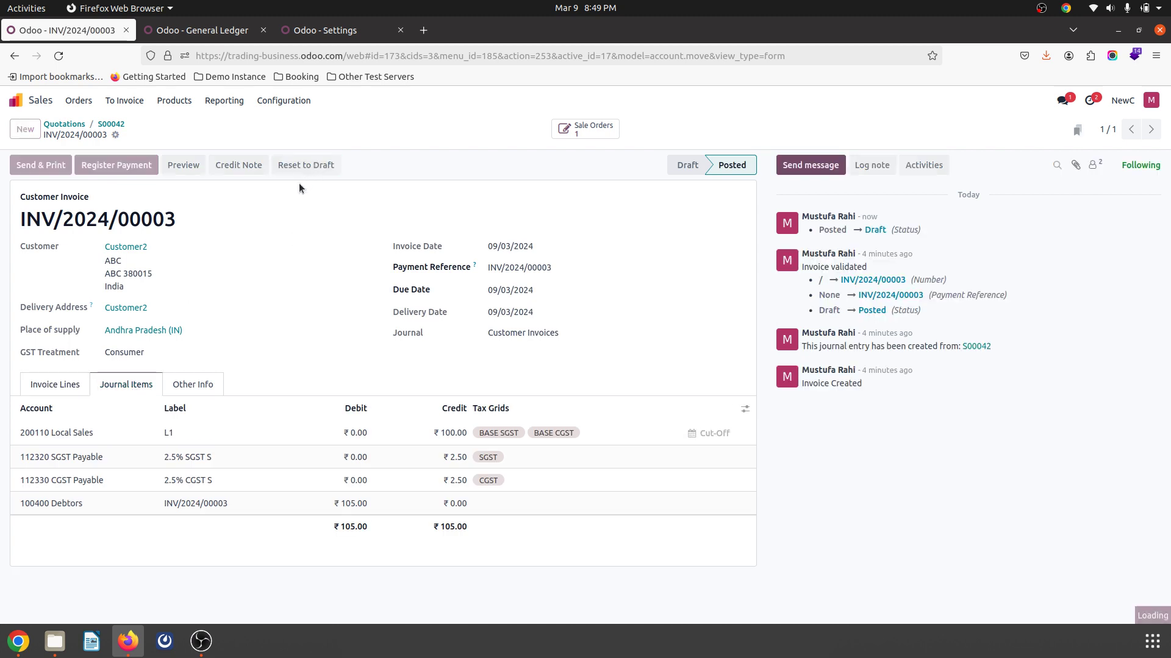
click(76, 387)
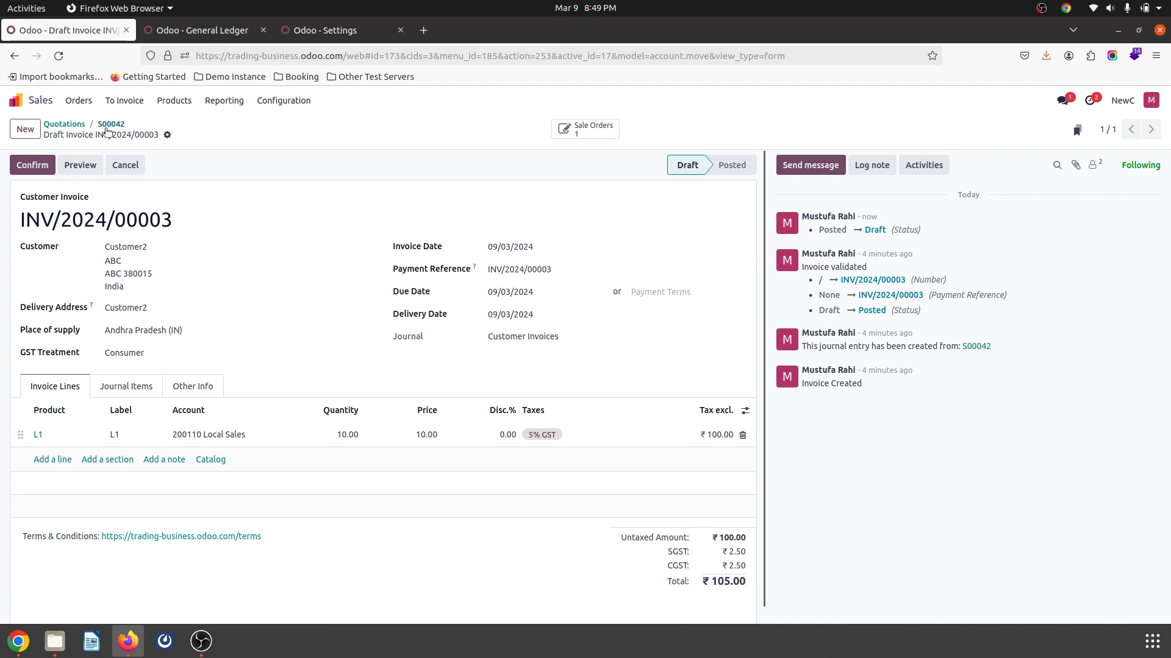
click(31, 165)
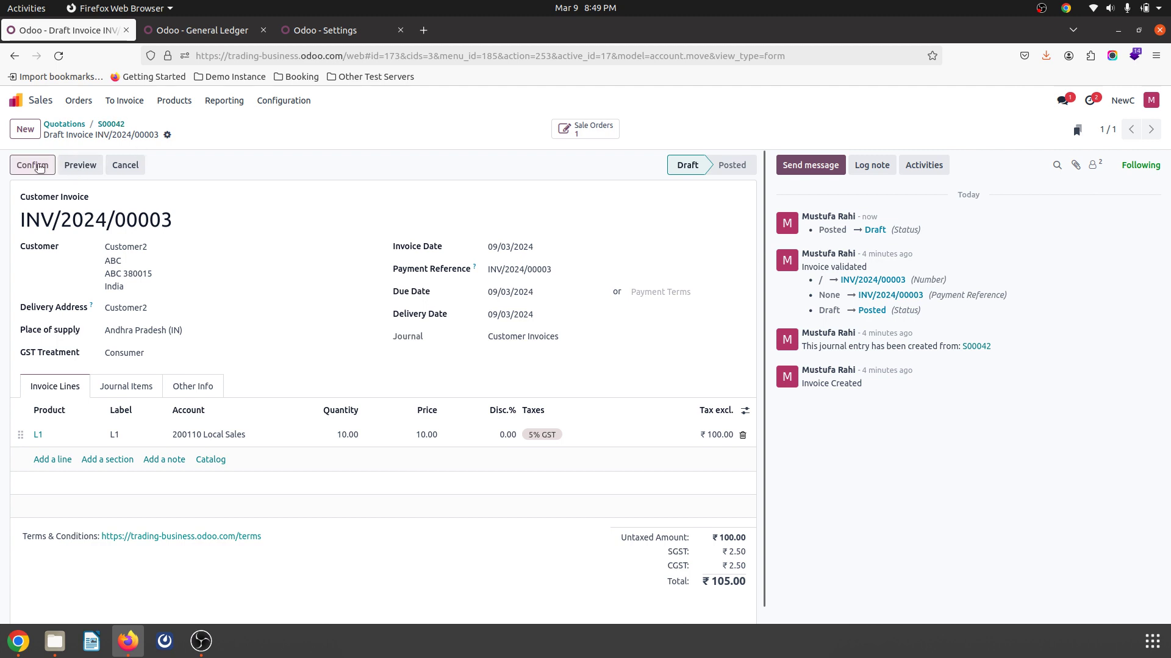
click(124, 386)
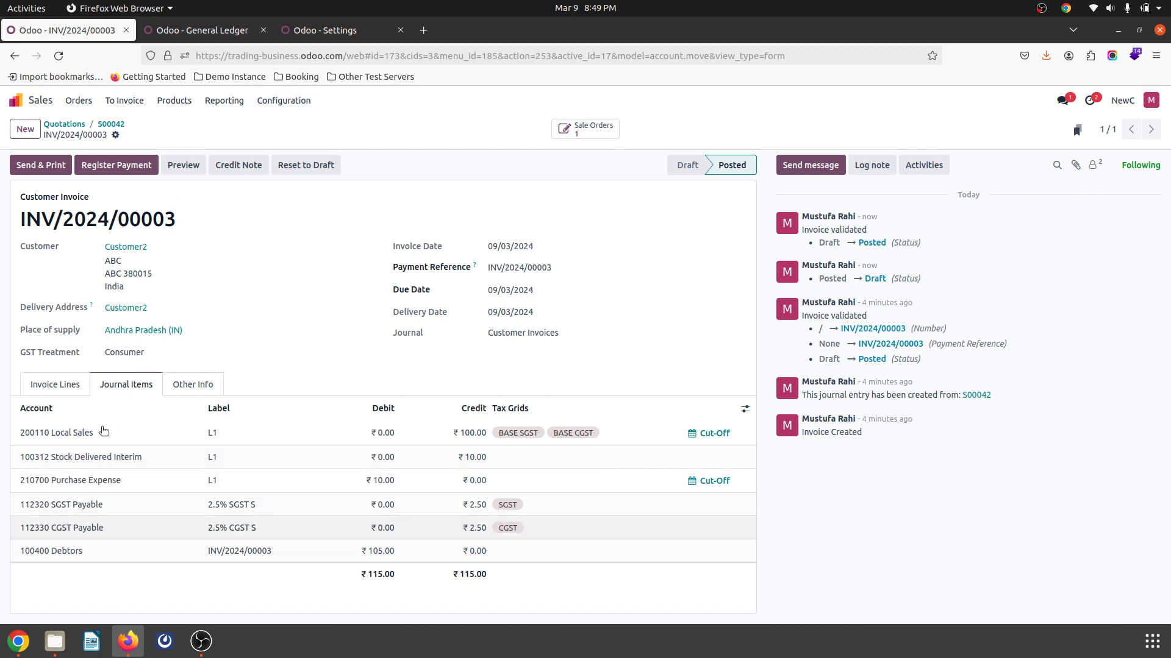
Step: Reload the General Ledger to examine the reposted invoice's entries in the Stock Delivered Interim and Purchase Expense accounts
click(330, 30)
click(225, 35)
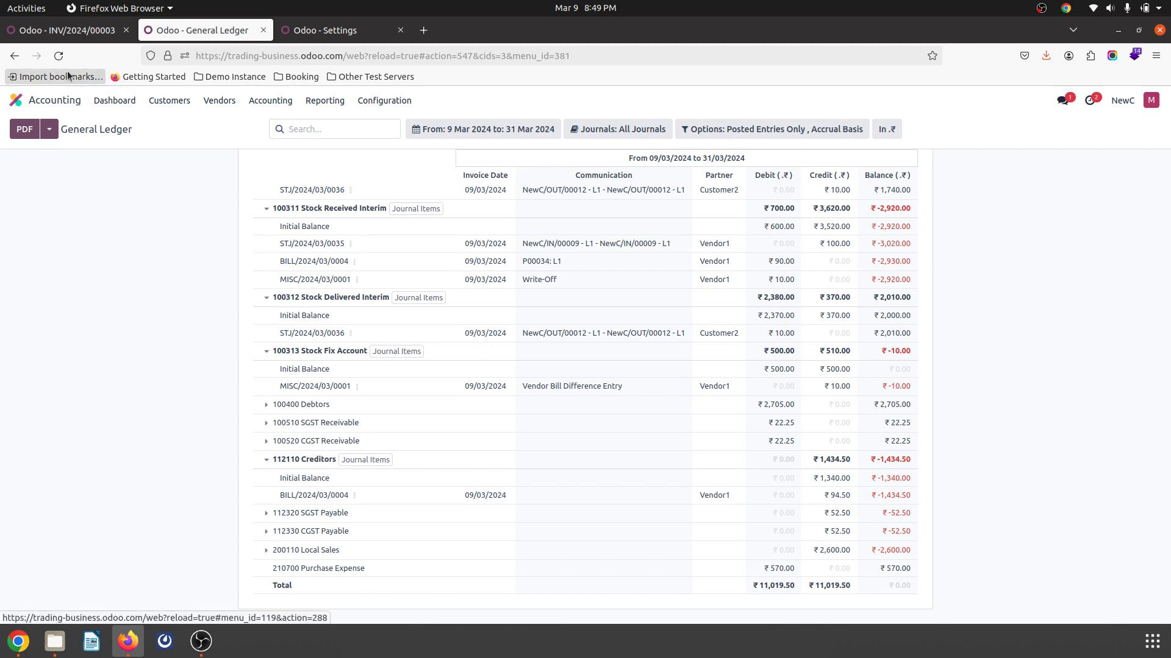
click(58, 55)
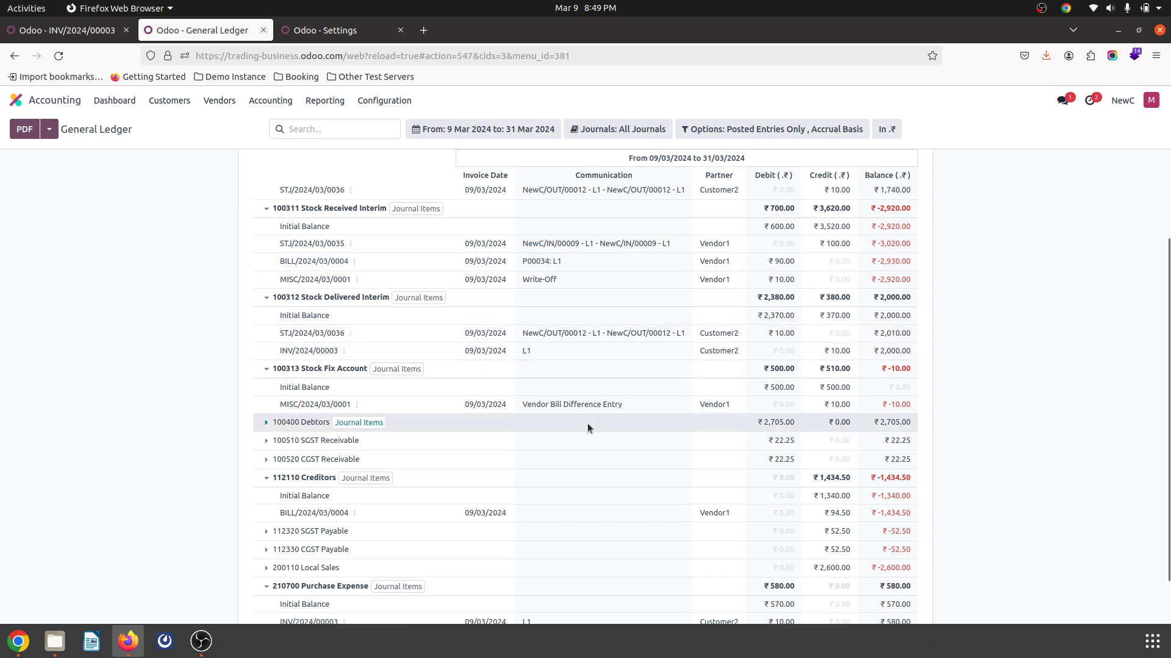
scroll(587, 423, down, 2)
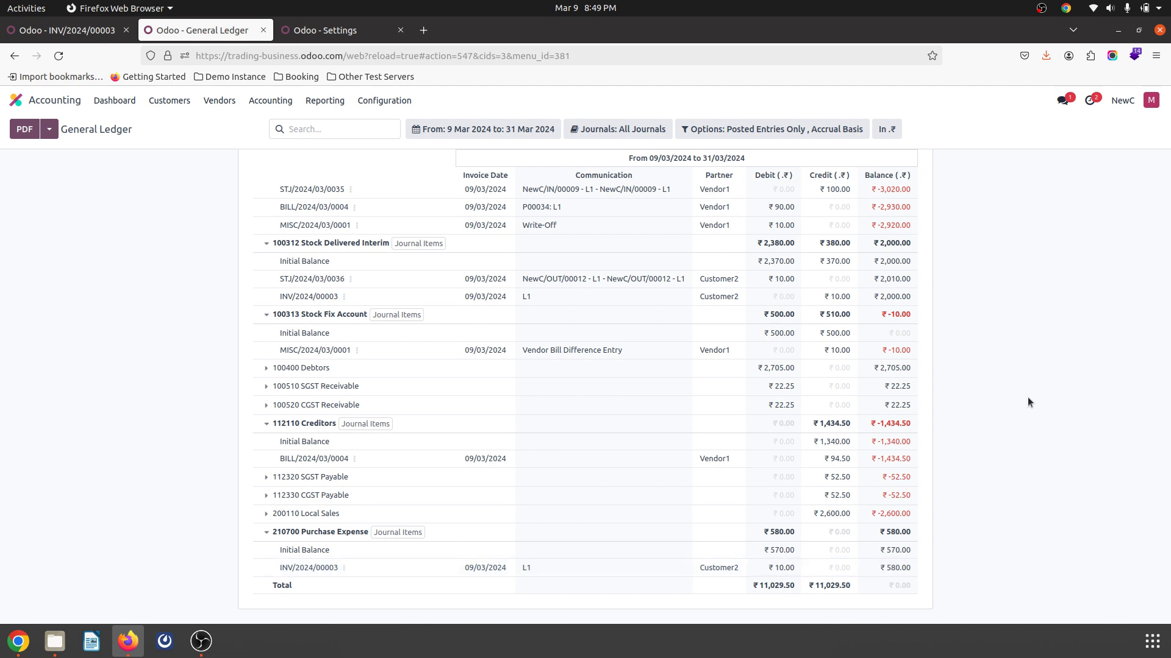
scroll(1028, 402, up, 5)
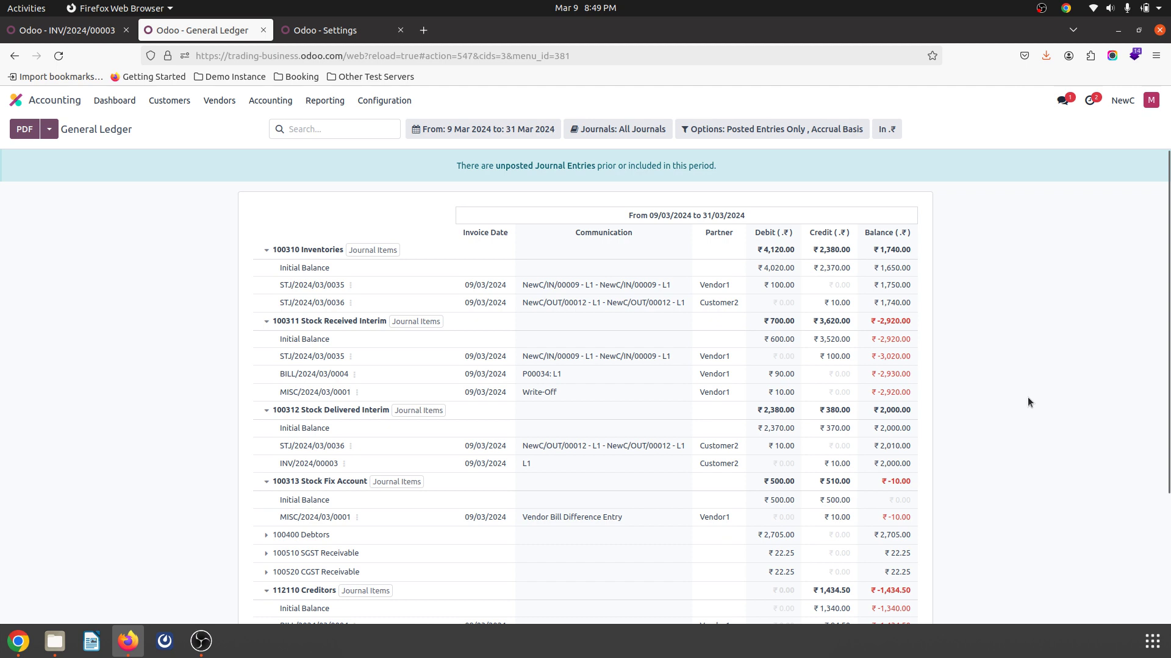
Step: Review the General Ledger entries and the default account and stock valuation options in the Accounting settings
scroll(1028, 401, down, 3)
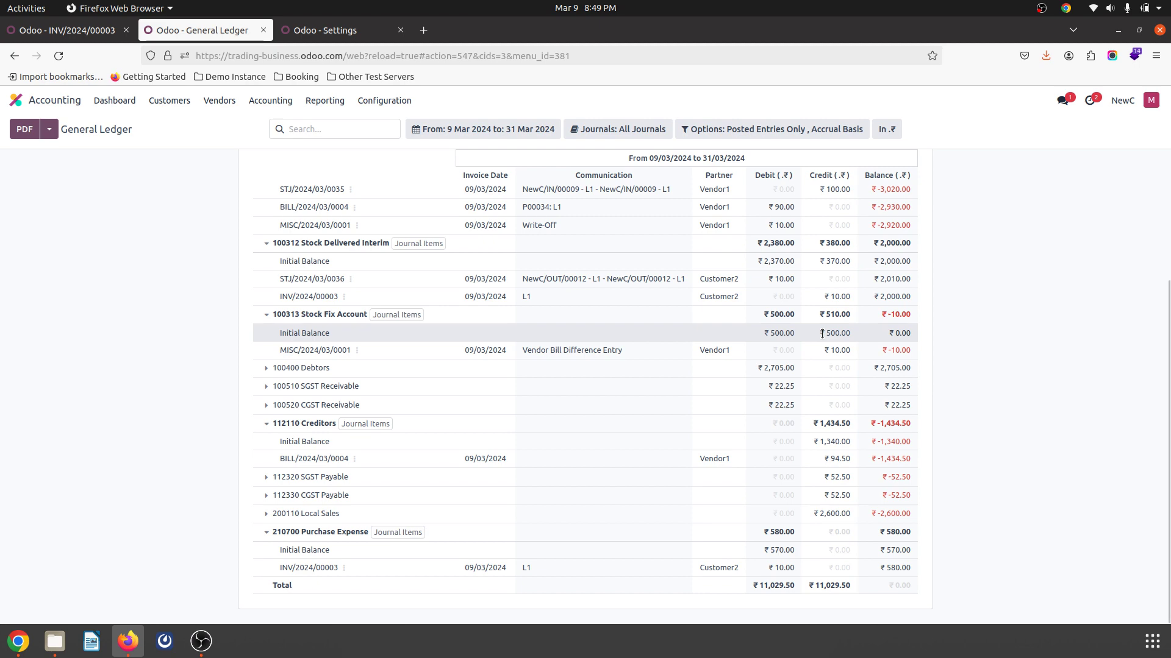
scroll(817, 323, up, 3)
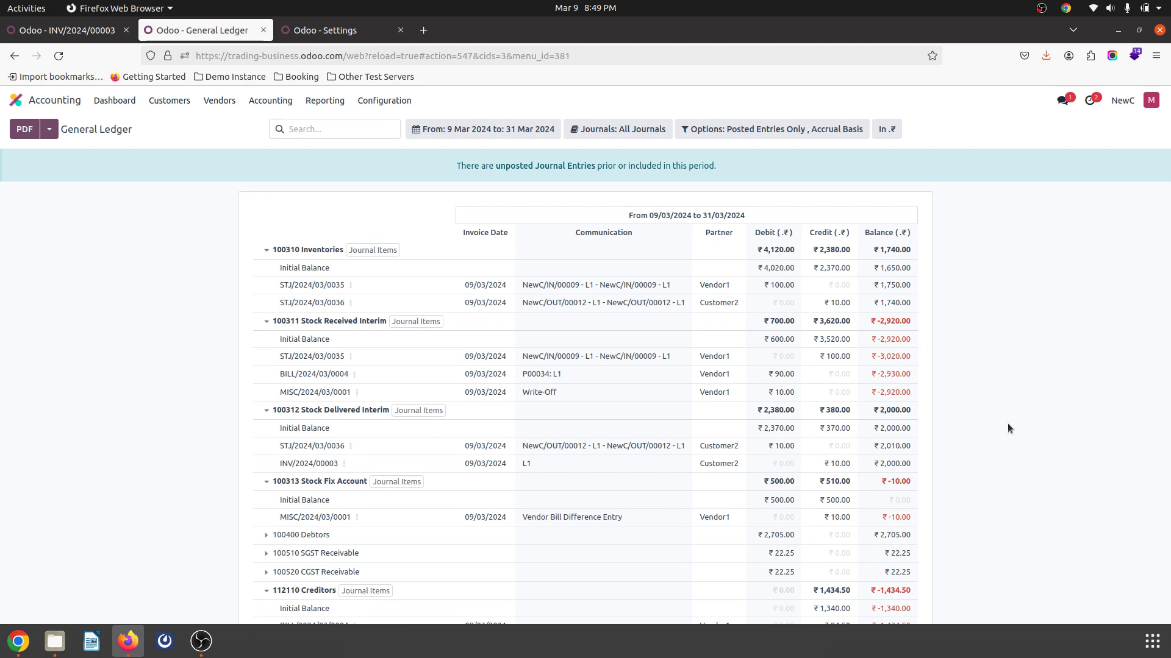
scroll(1007, 426, down, 3)
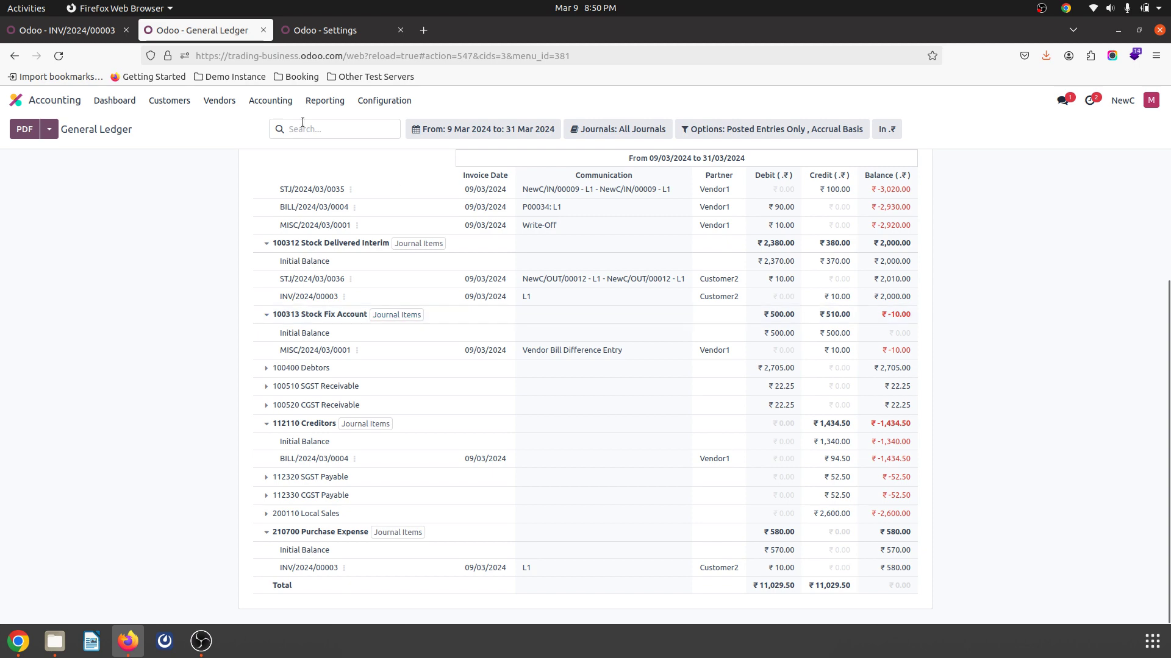
click(329, 30)
scroll(343, 406, down, 15)
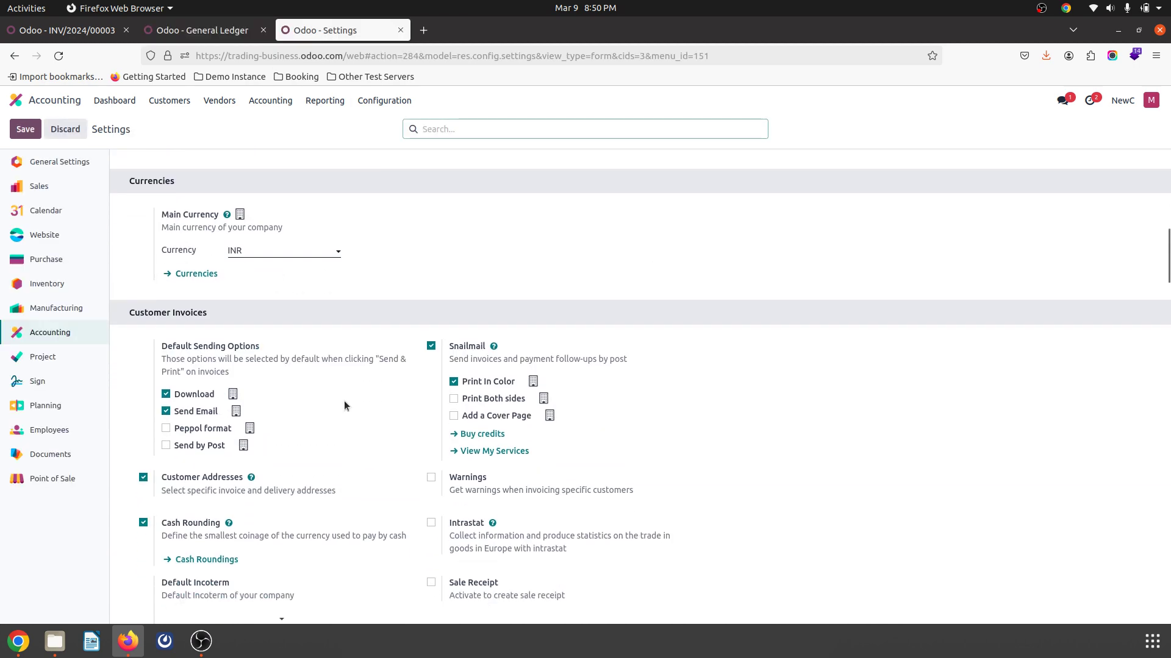
scroll(344, 406, down, 10)
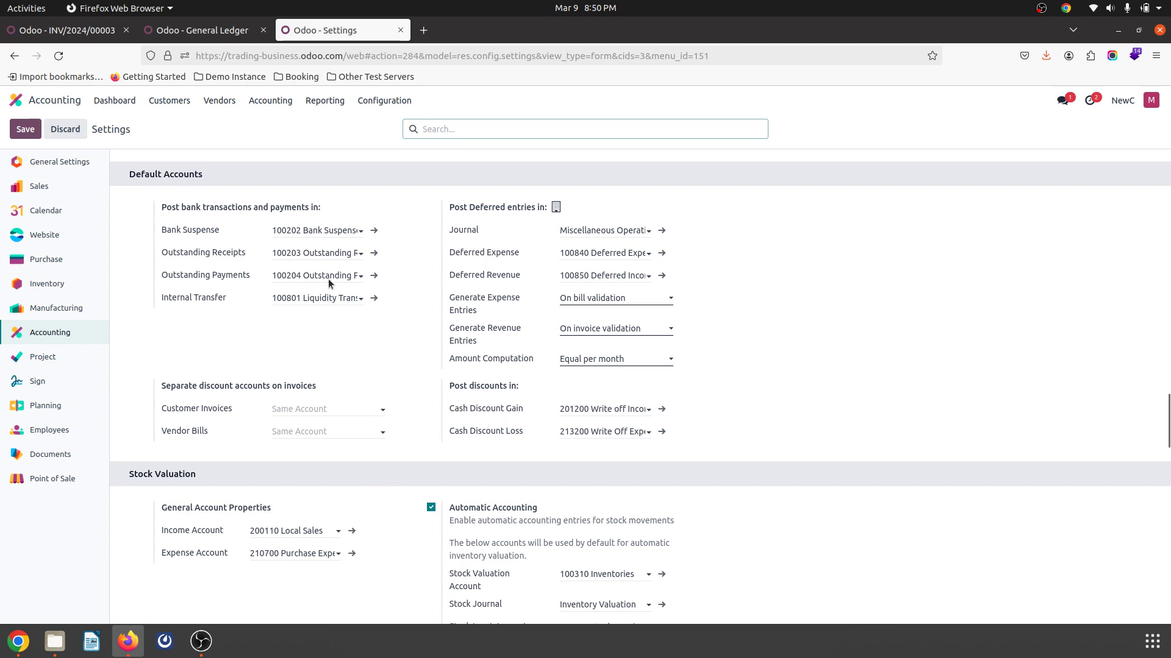
click(207, 33)
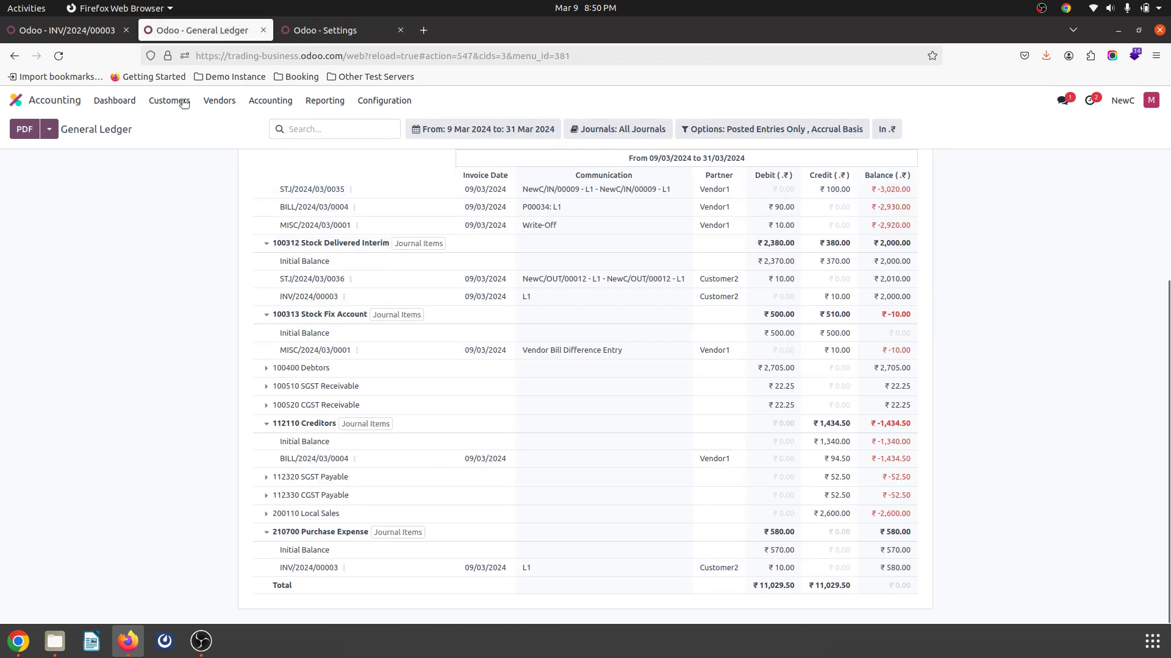
Step: Find the Sales product categories through the app menu search and open the All category
click(86, 34)
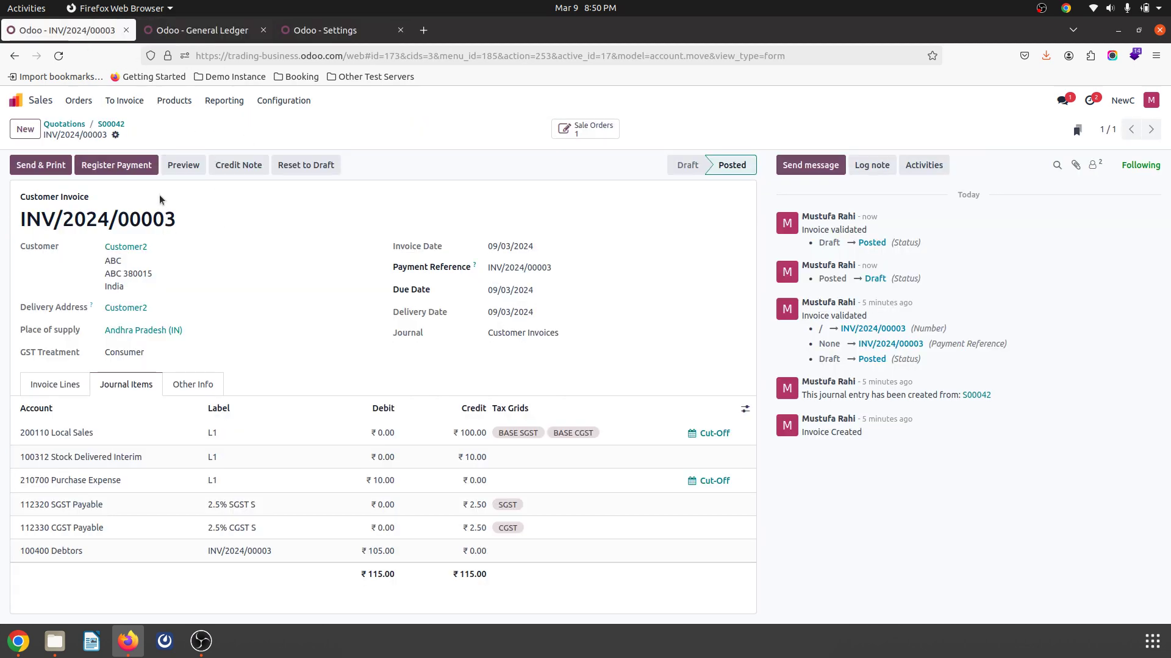
click(45, 101)
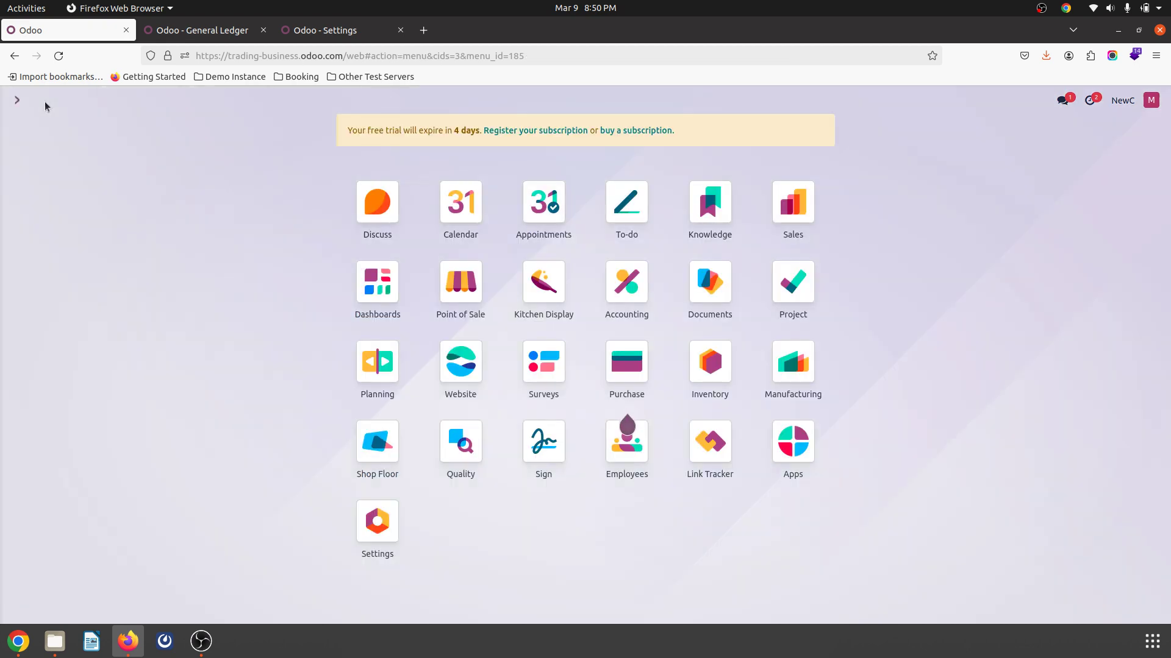
text(prod)
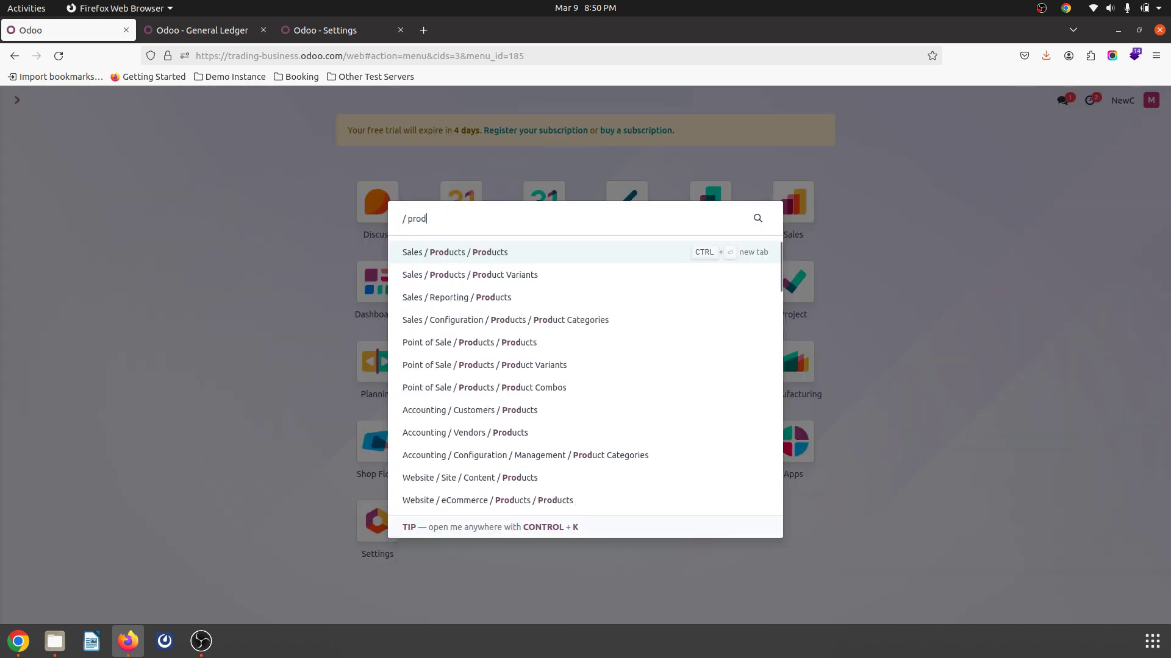
key(Down)
key(Down)
key(Down)
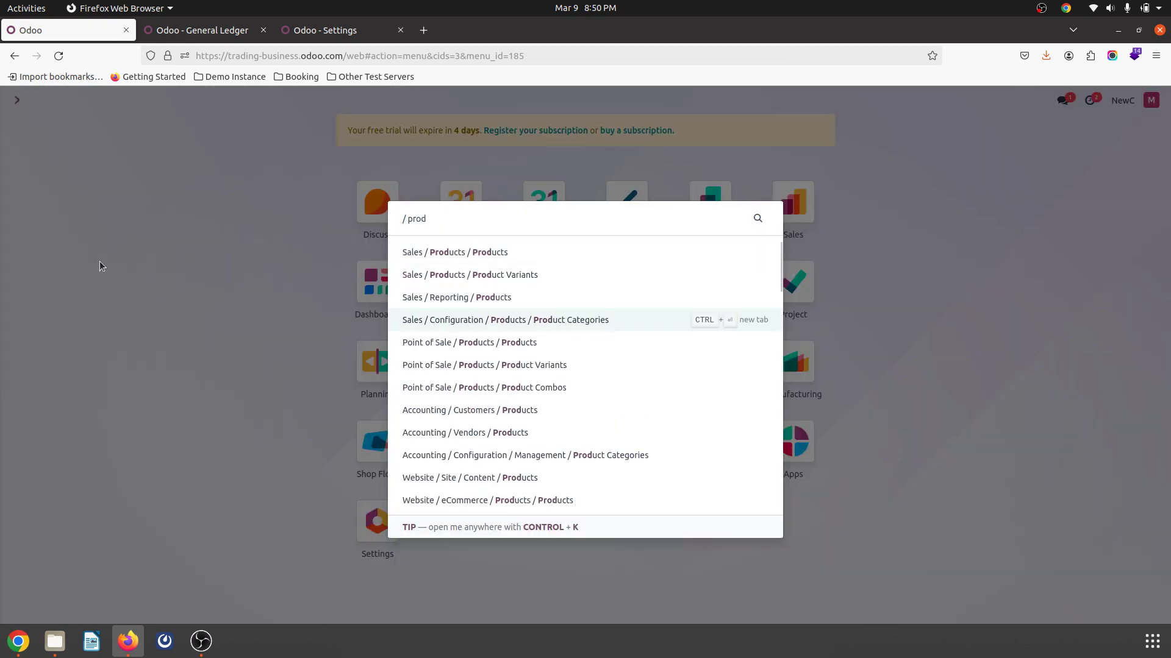
click(519, 325)
click(175, 185)
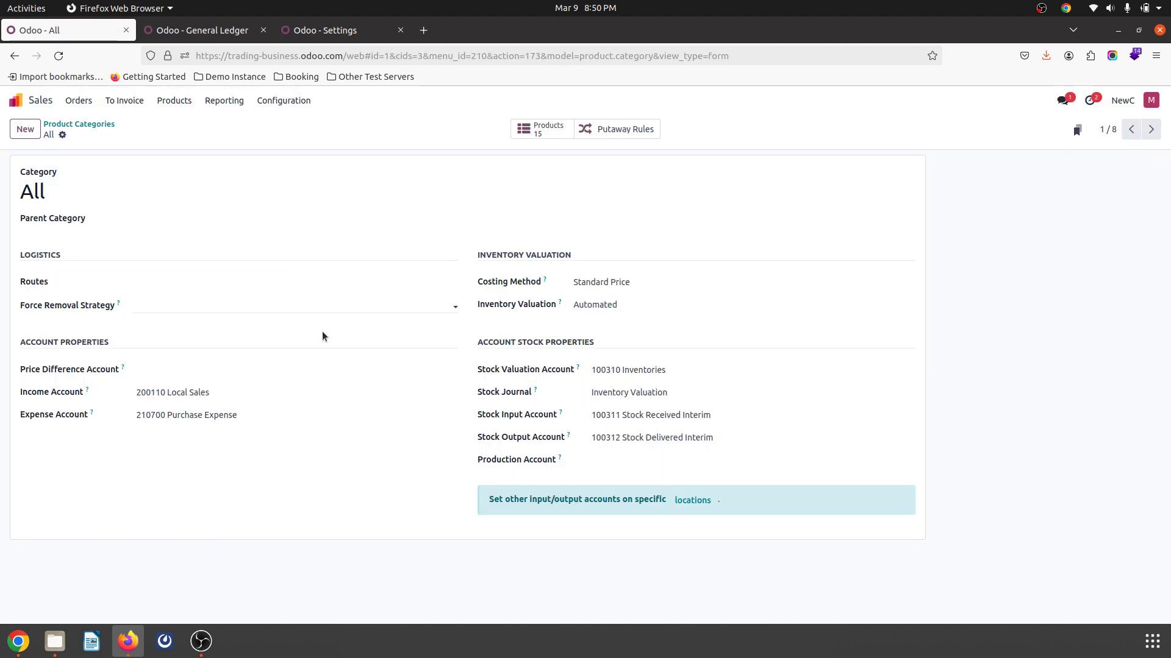
Step: Set the All category's Price Difference Account to 100313 Stock Fix Account and save the category
click(258, 373)
text(sto)
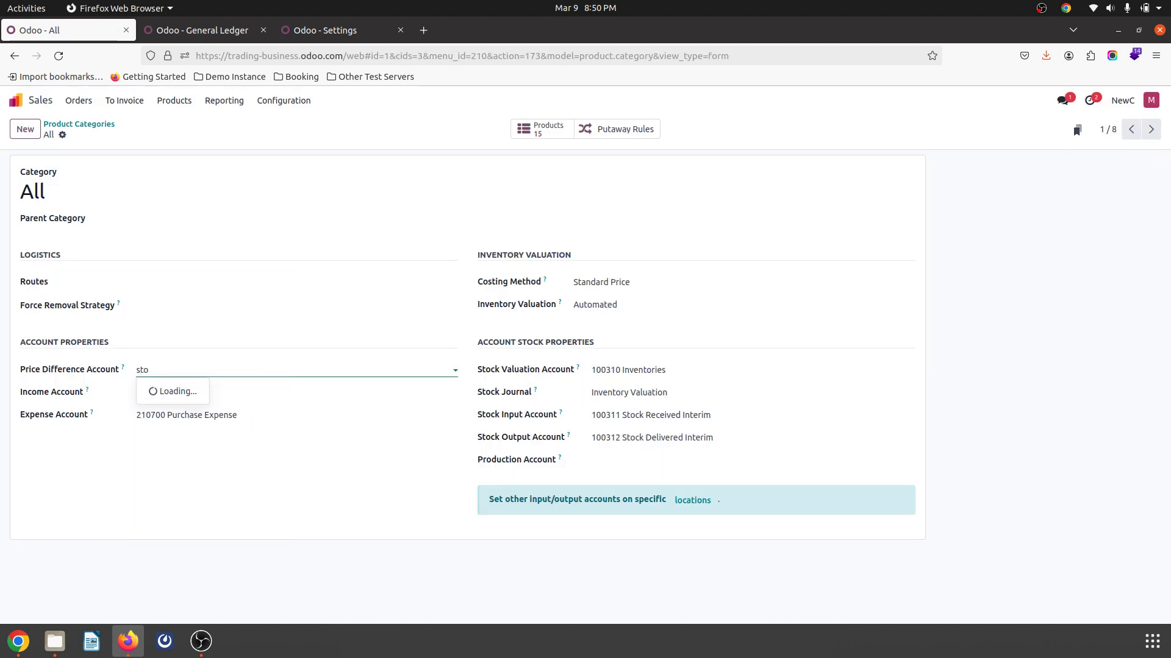
click(245, 426)
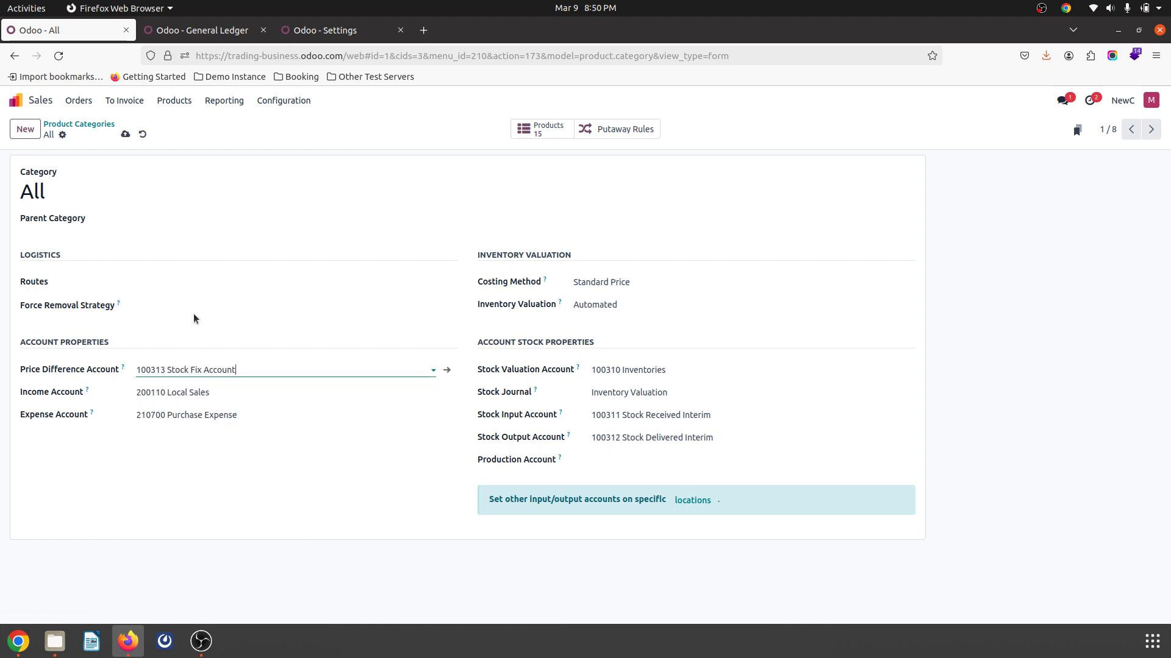
click(126, 135)
click(206, 32)
click(97, 32)
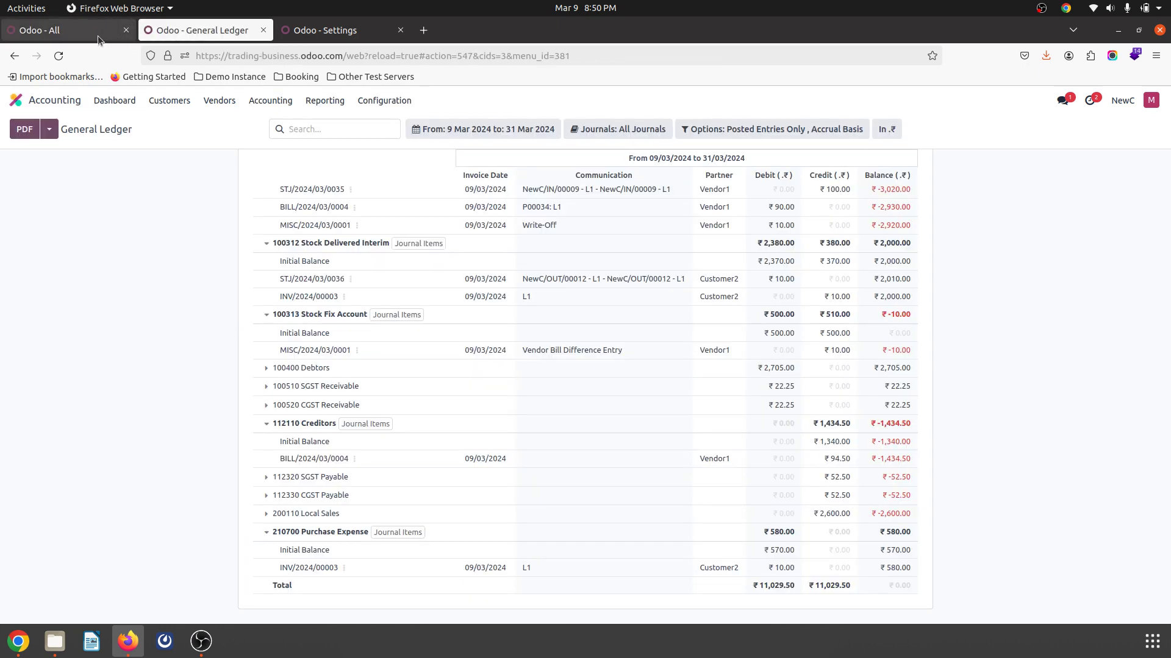
Step: Create a new request for quotation in Purchase with Vendor2 as the vendor
click(28, 96)
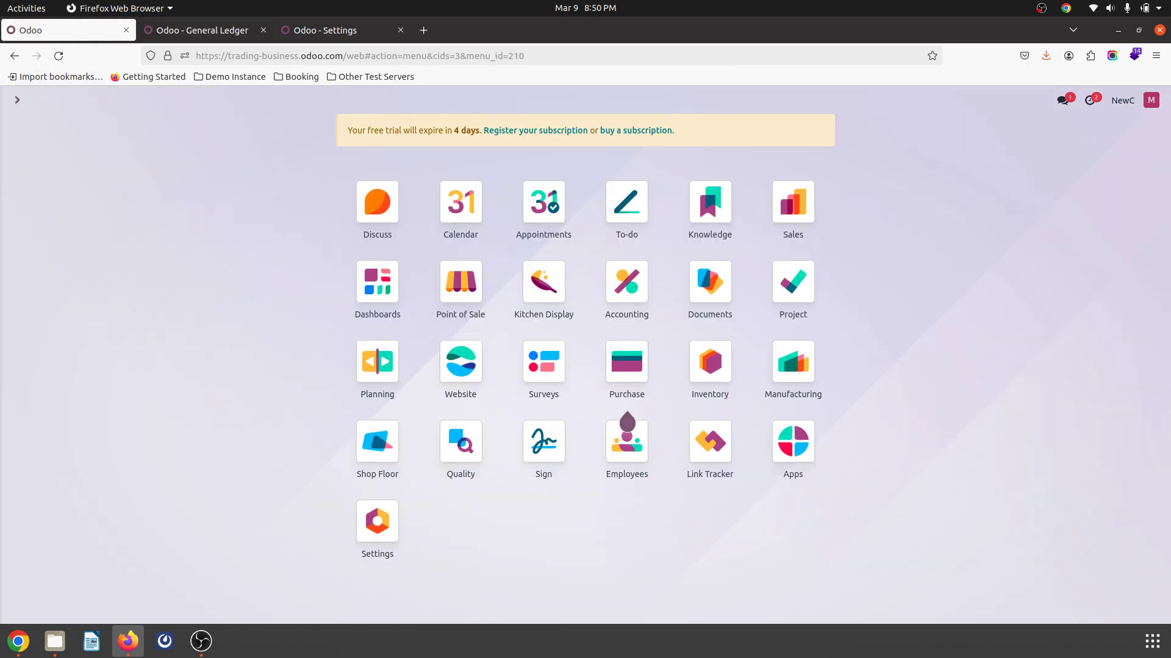
text(purc)
key(Return)
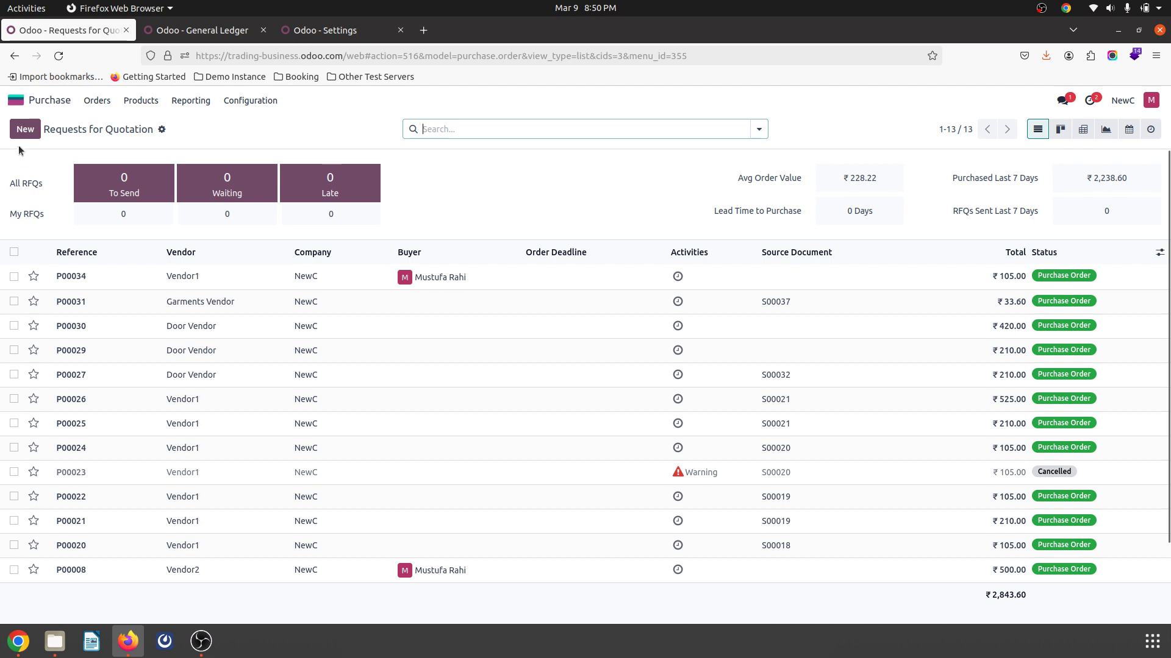
key(alt+c)
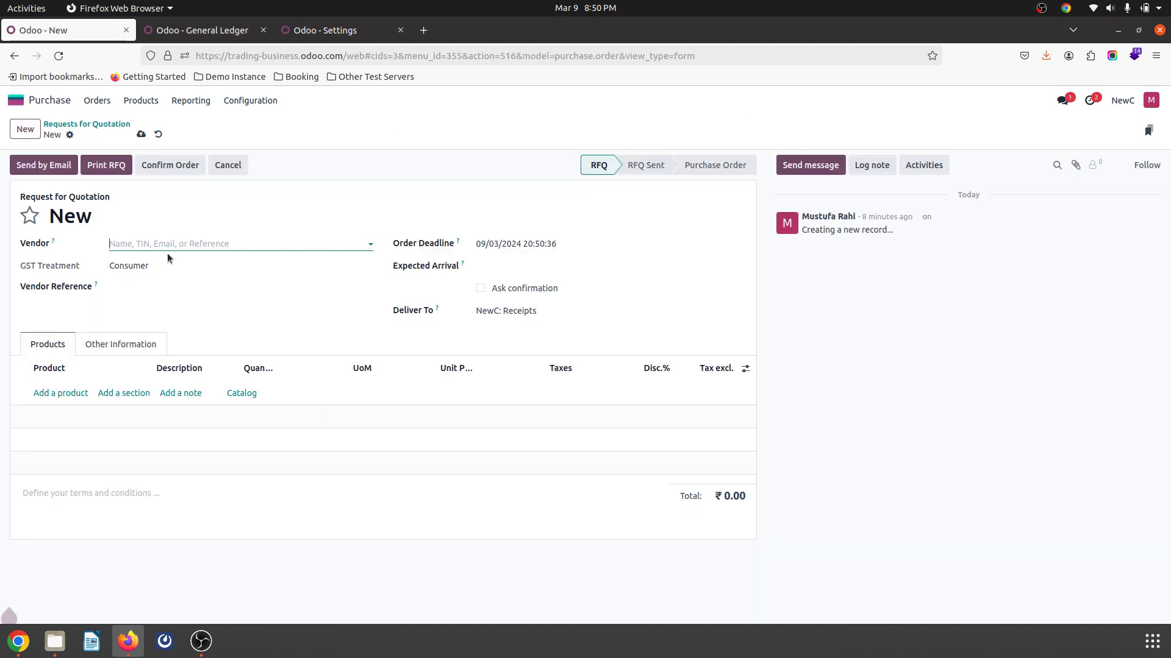
click(172, 246)
click(139, 281)
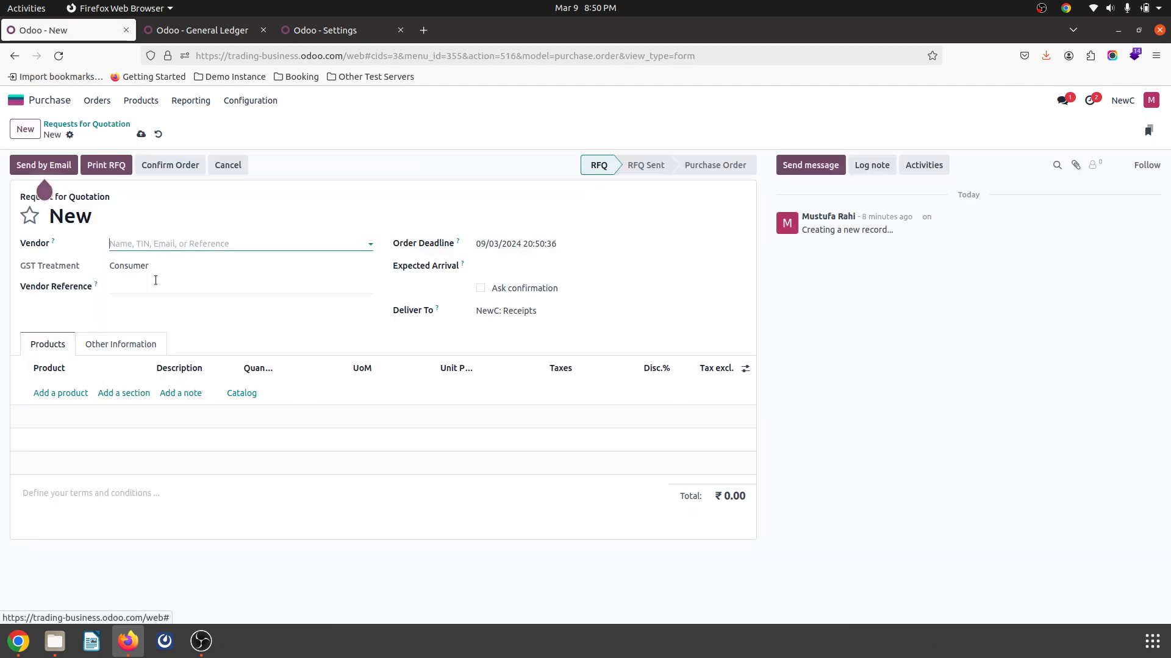
Step: Add product L1 with a quantity of 100 to the request for quotation and save it
click(68, 392)
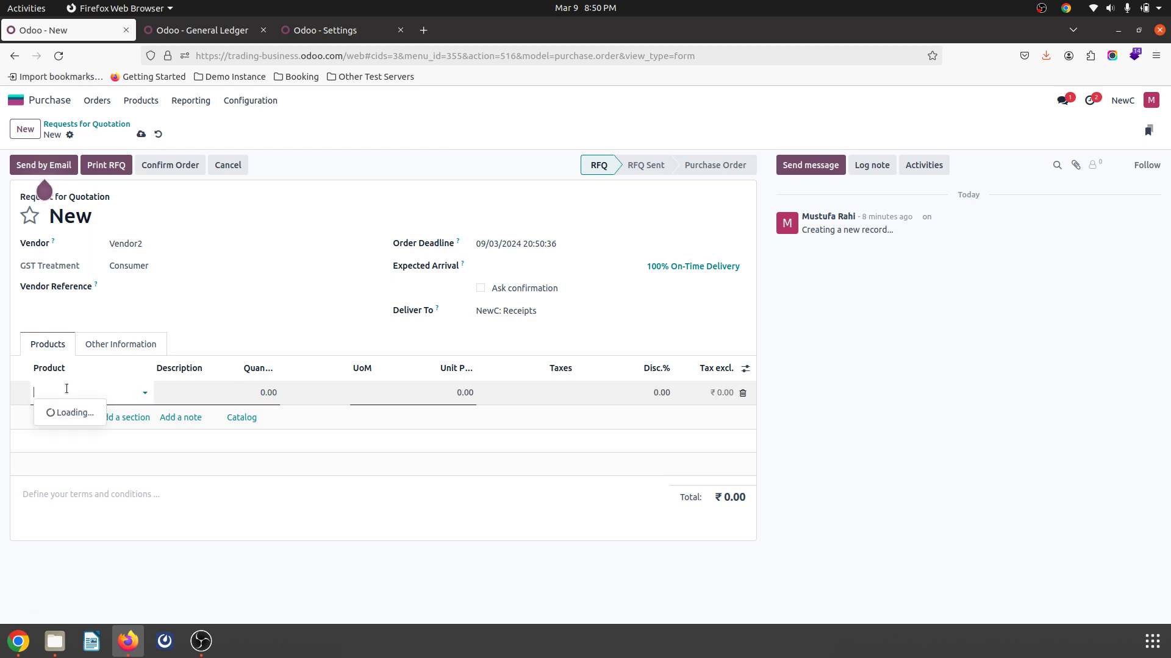
text(L1)
key(Return)
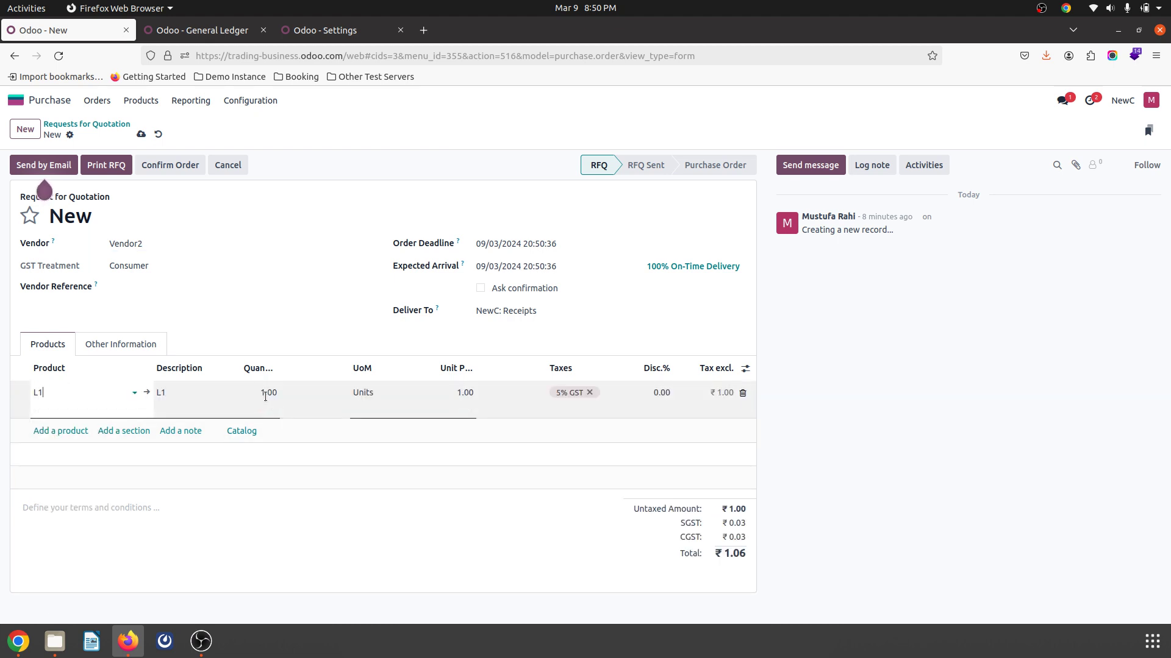
click(265, 393)
text(100)
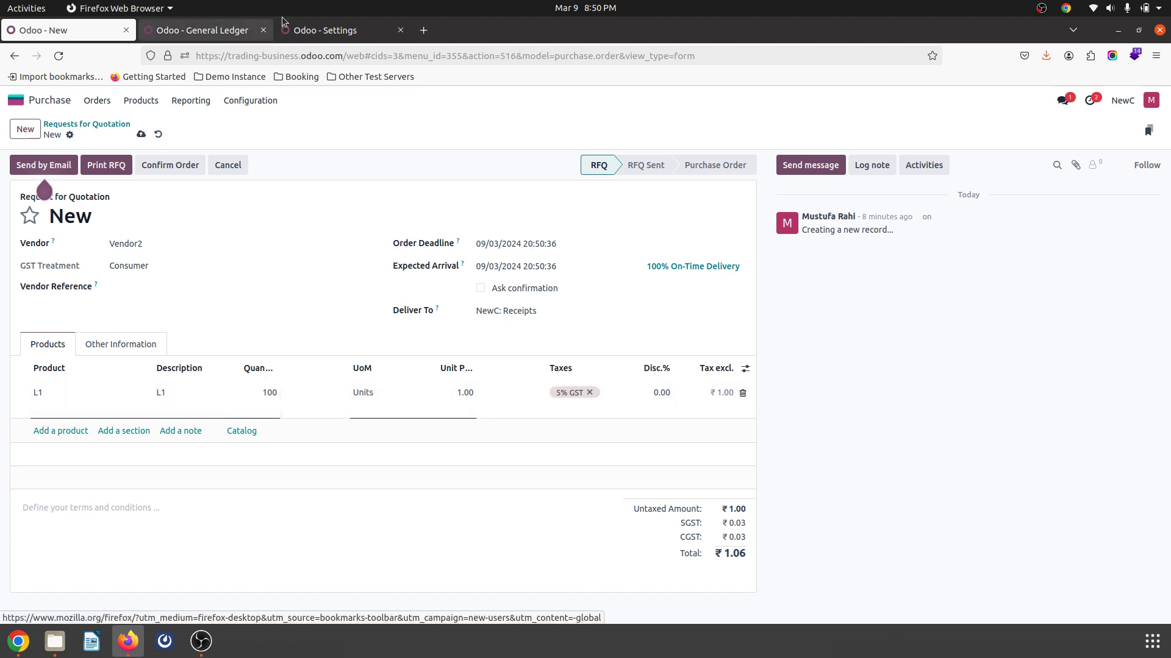
click(142, 135)
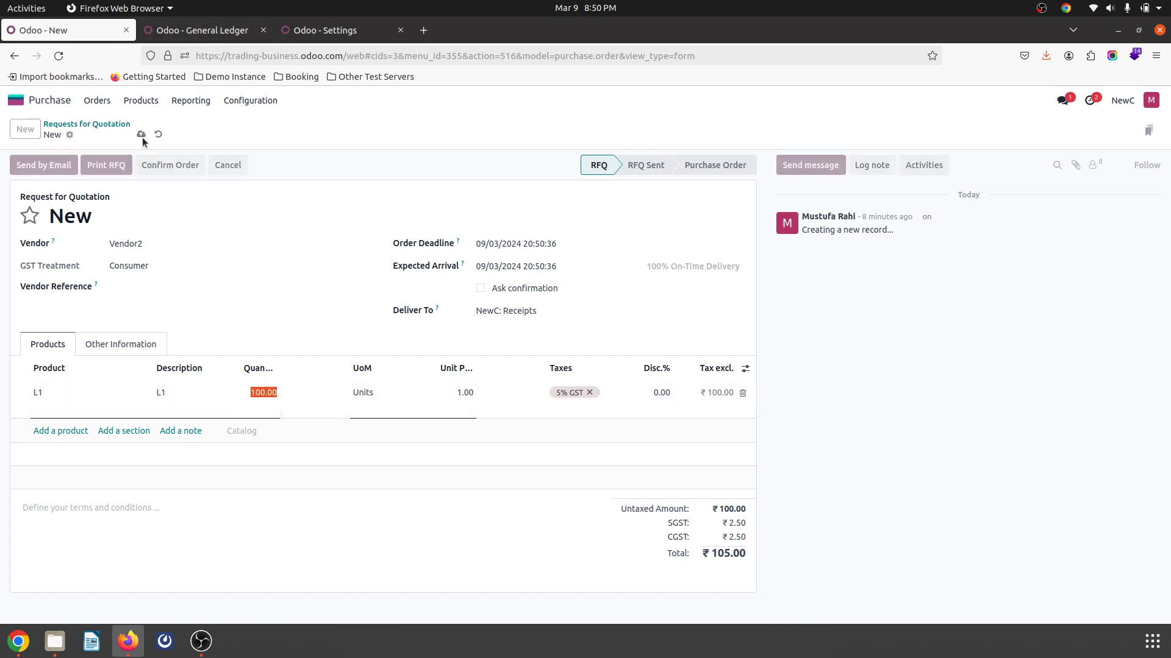
Step: Confirm the purchase order and validate its receipt for the full quantity of L1
click(153, 166)
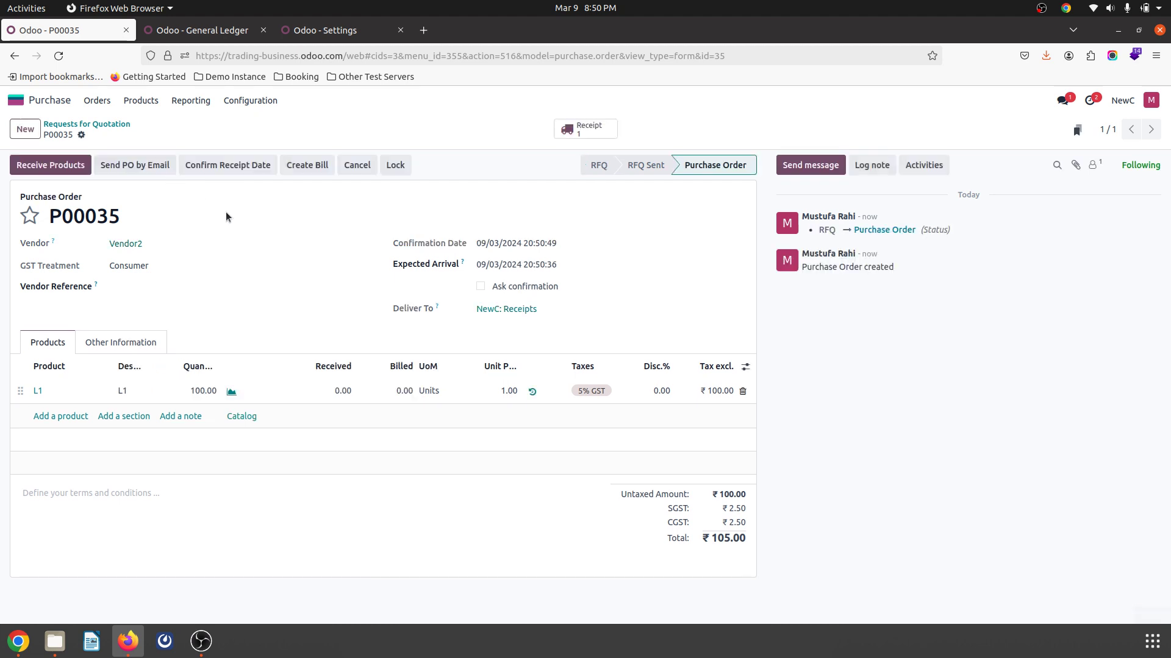
click(75, 170)
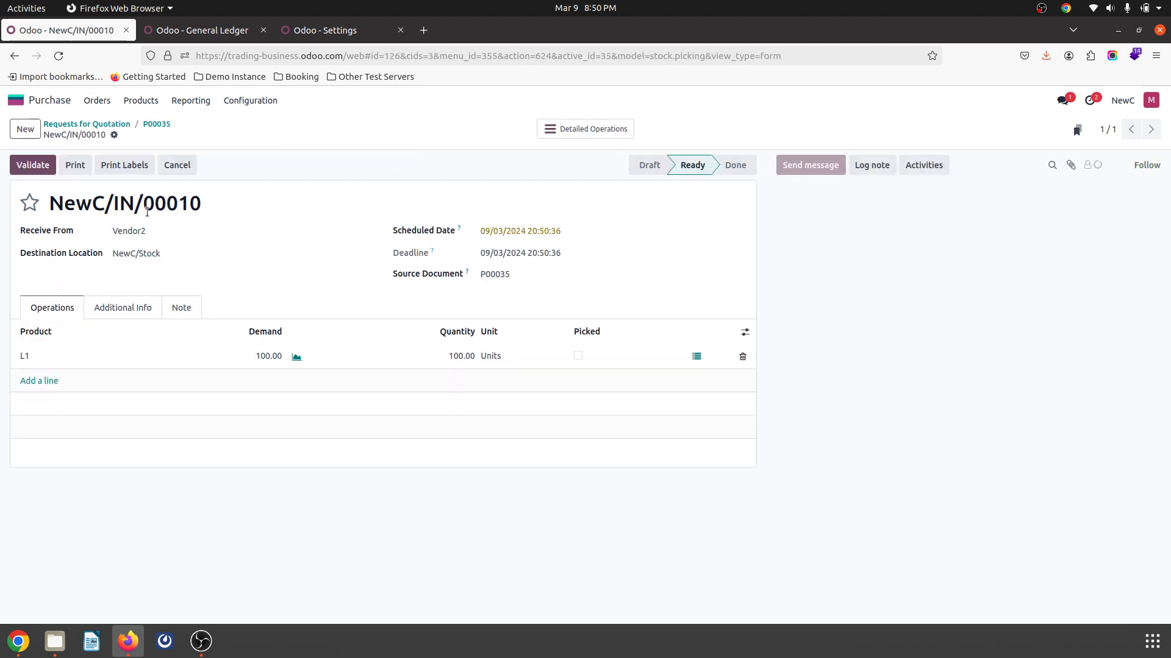
click(28, 164)
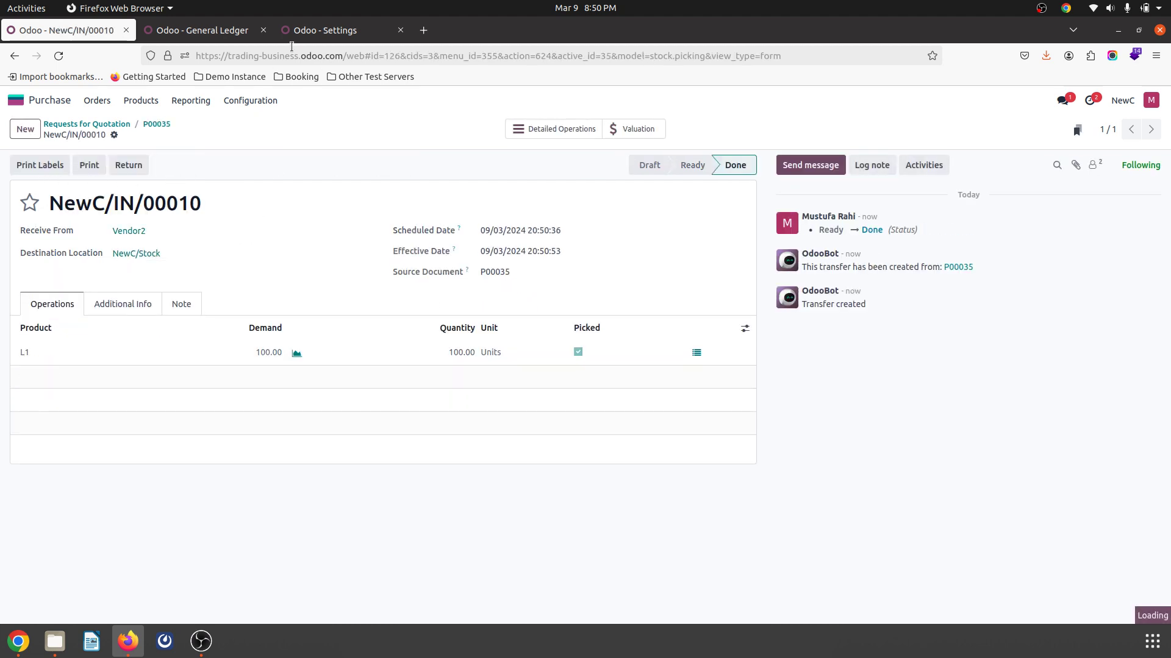
Step: Reload the General Ledger to examine the new receipt's entries in the Inventories and Stock Received Interim accounts
click(208, 23)
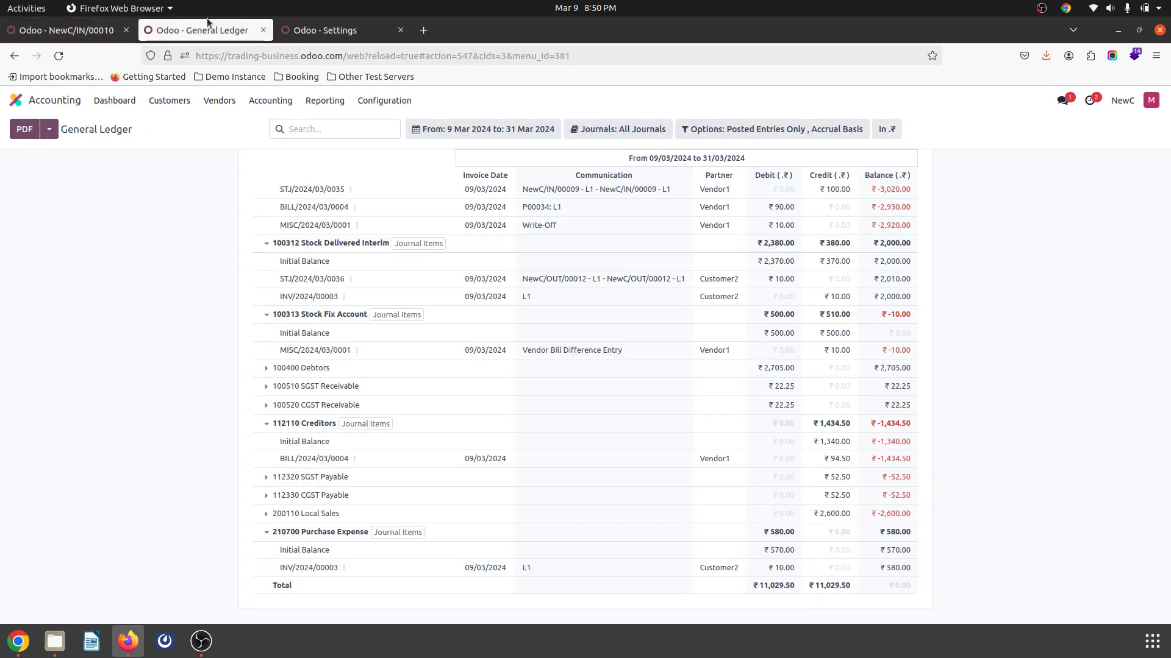
click(56, 50)
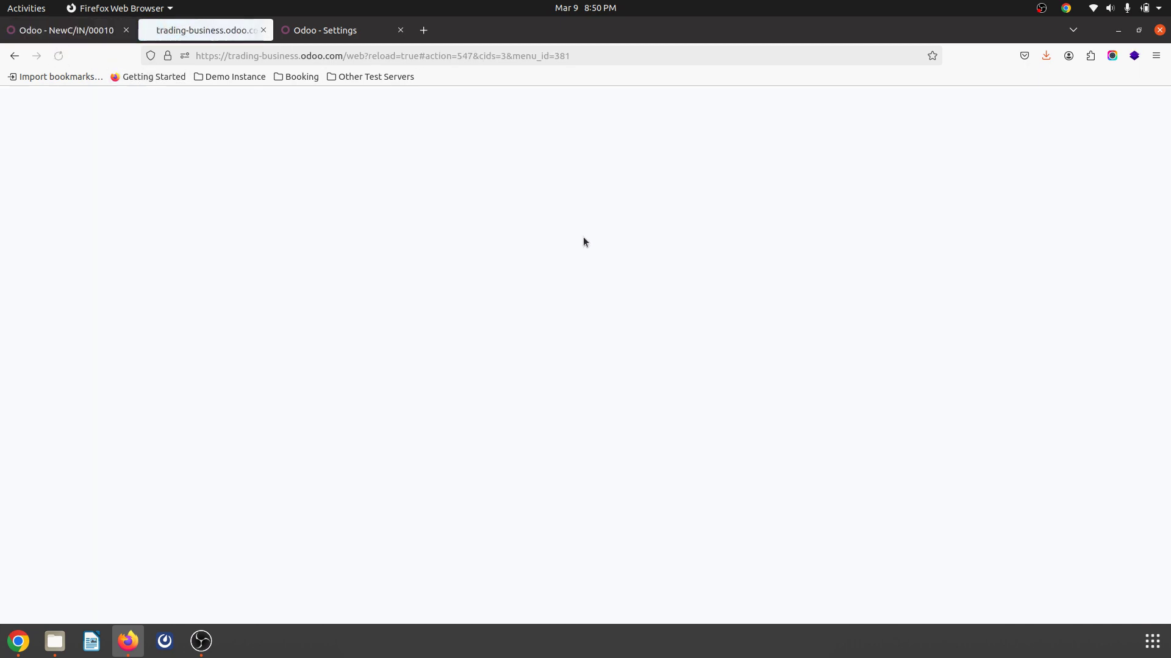
scroll(687, 284, up, 3)
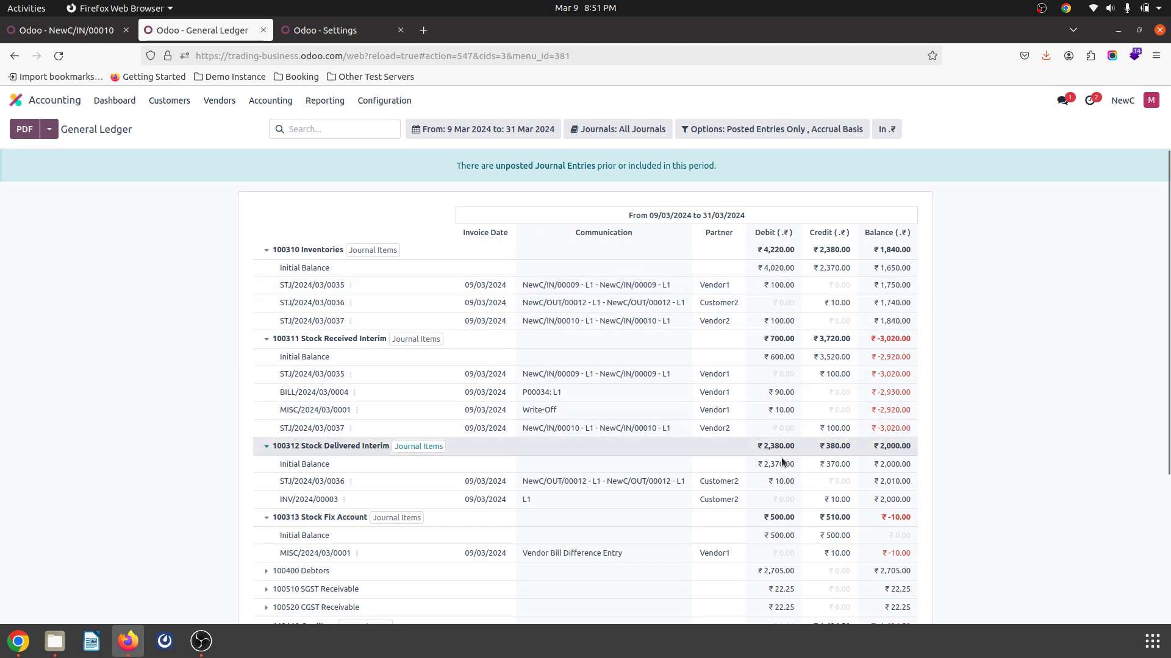
Step: Create the vendor bill from the received purchase order and show its journal items
click(67, 30)
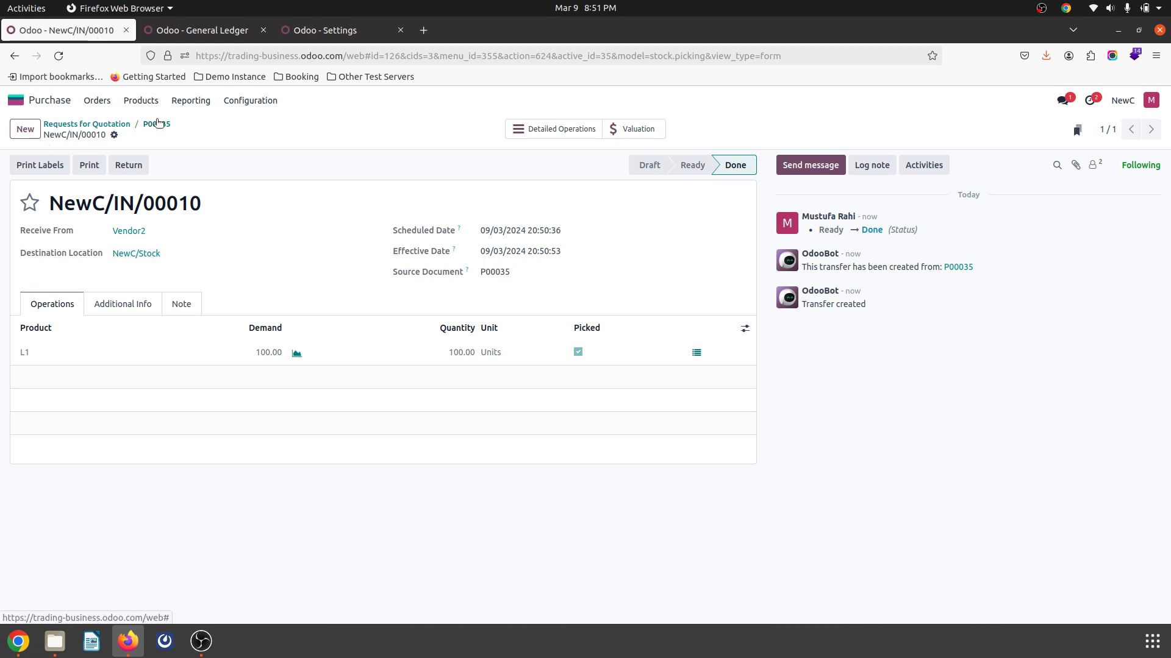
click(157, 124)
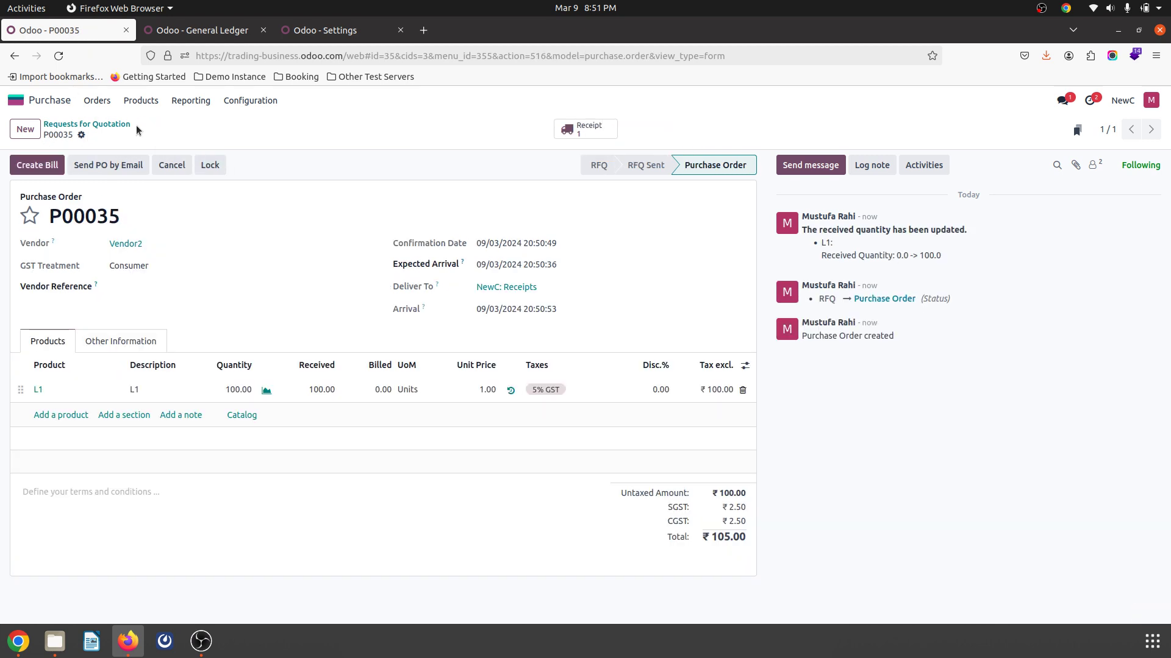
click(37, 165)
click(122, 393)
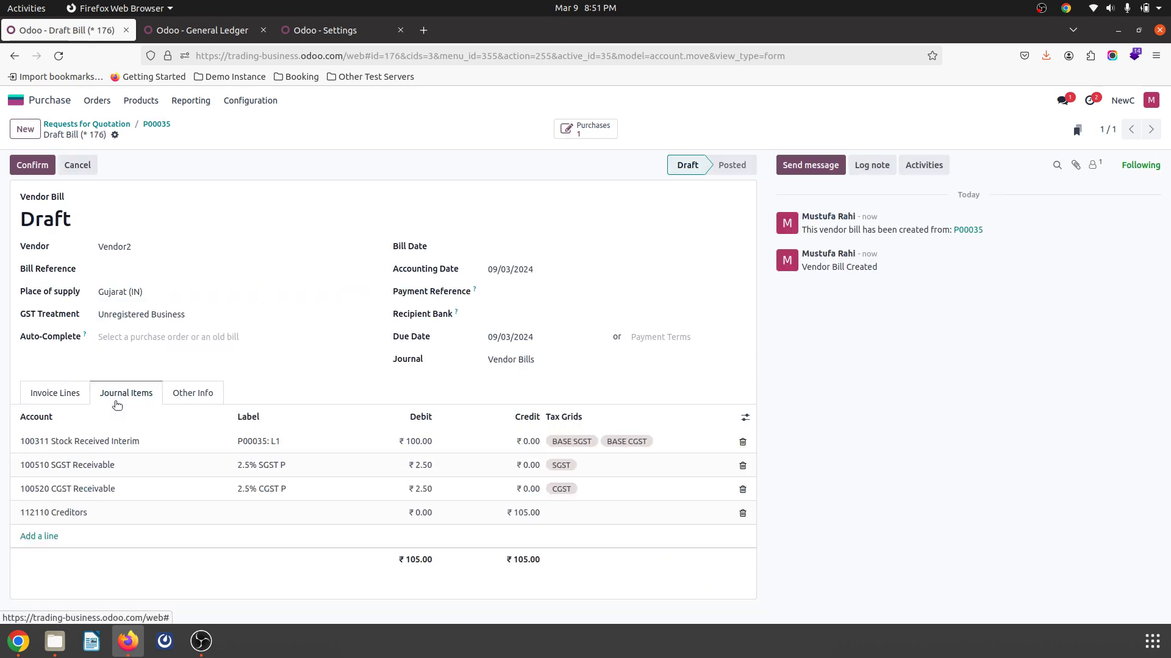
Step: Apply a 10% discount to the L1 line of the draft vendor bill, save it and show the journal items again
click(49, 393)
click(545, 440)
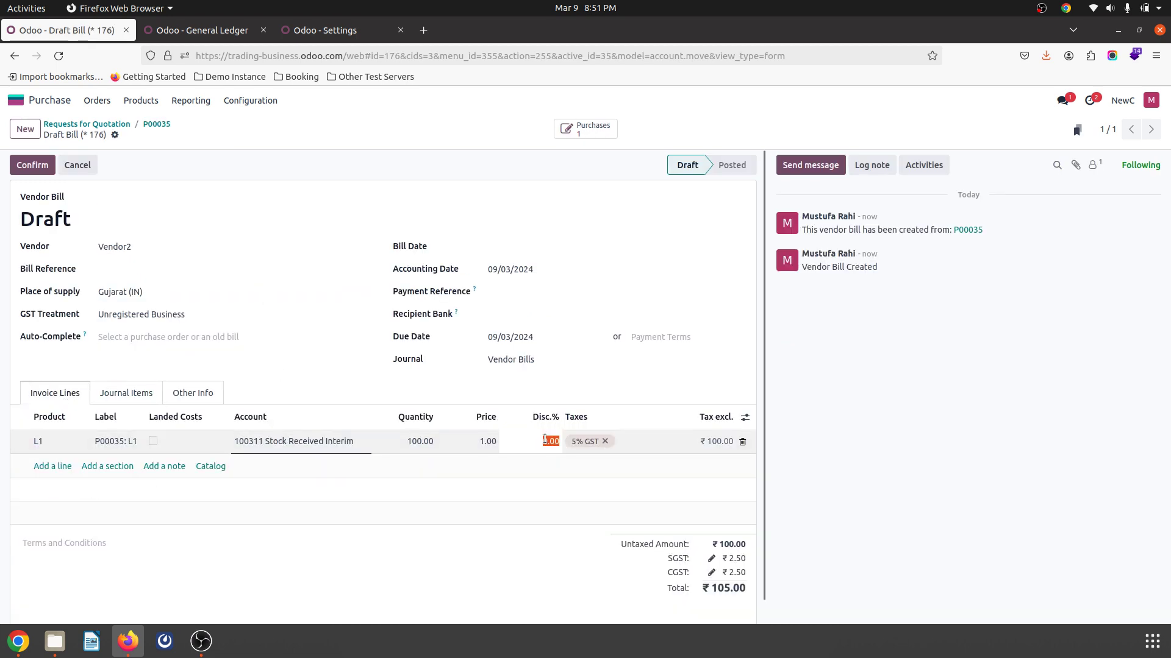
text(10)
click(374, 364)
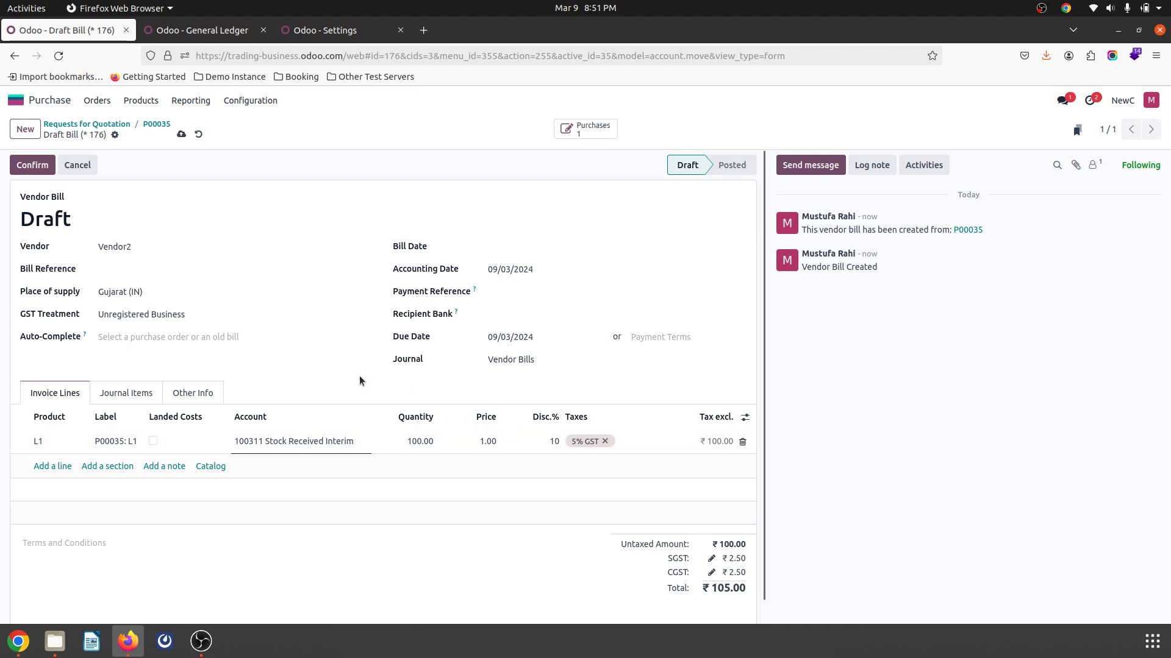
click(181, 134)
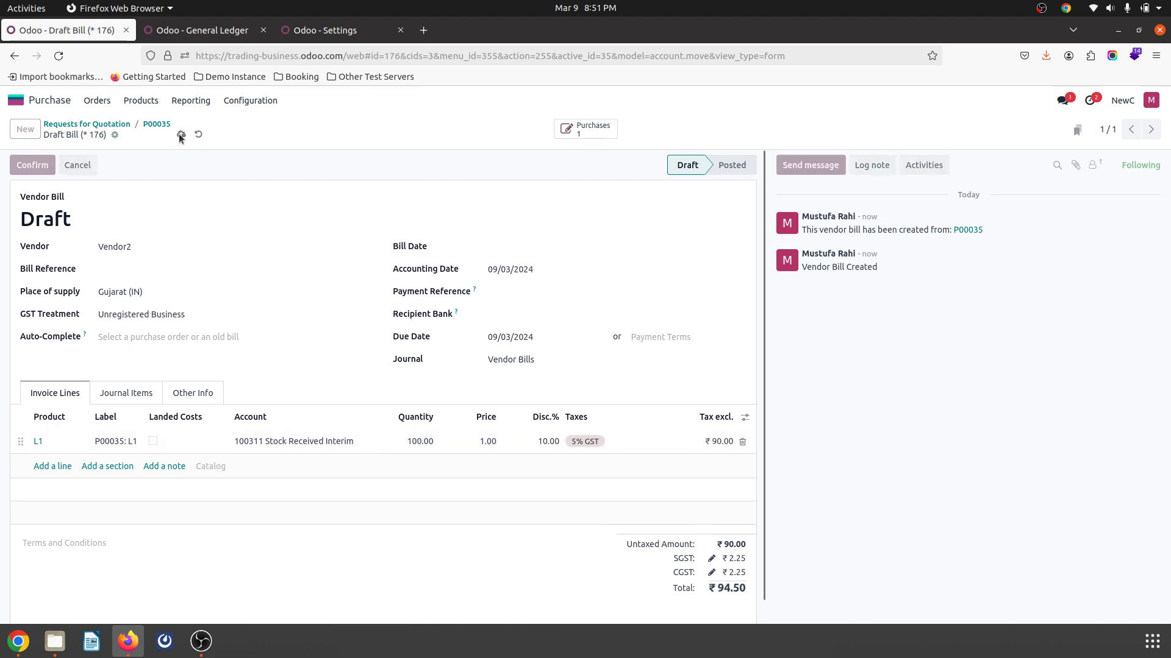
click(136, 400)
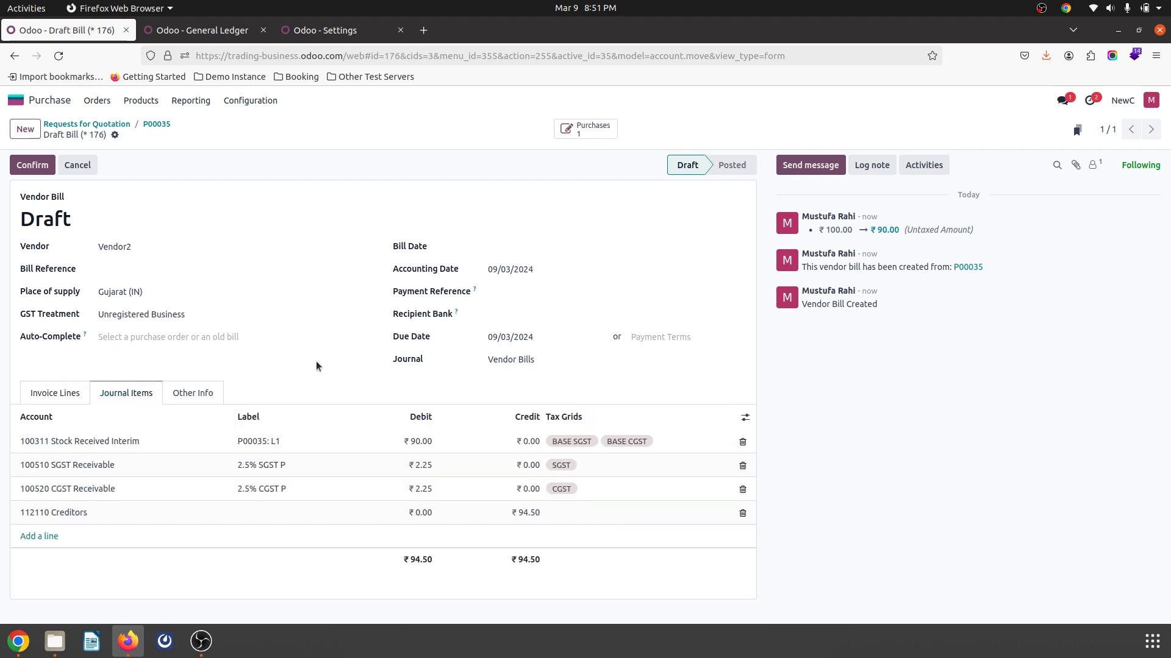
Step: Set the draft vendor bill's date to 09/03/2024 and confirm the bill
click(32, 164)
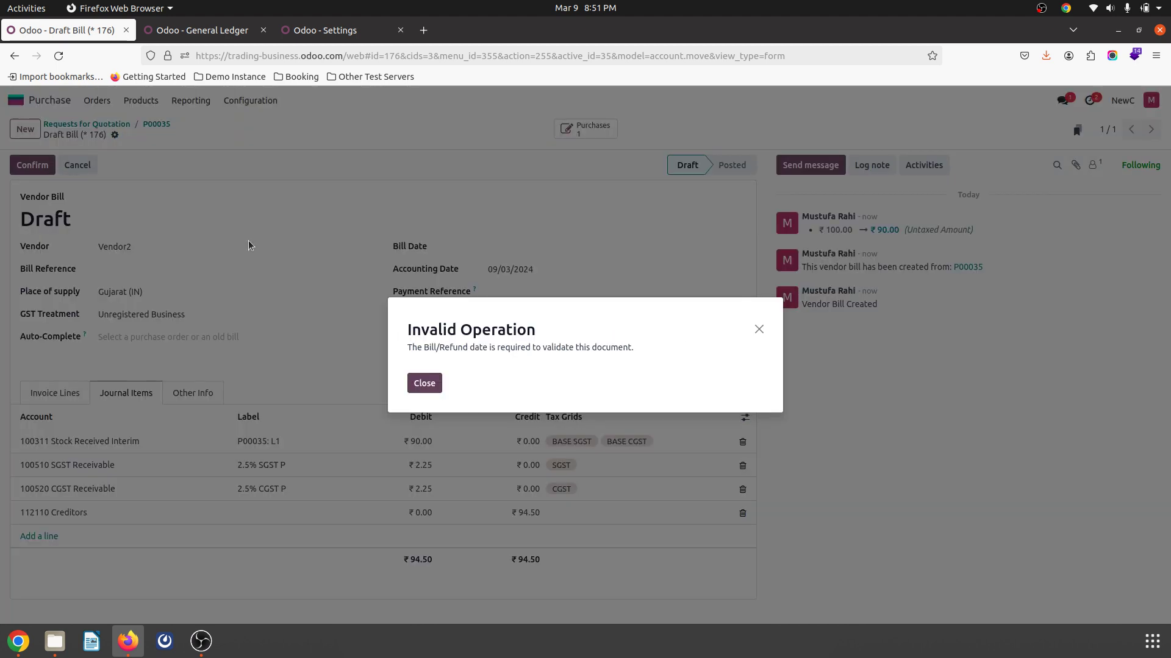
click(425, 383)
click(535, 245)
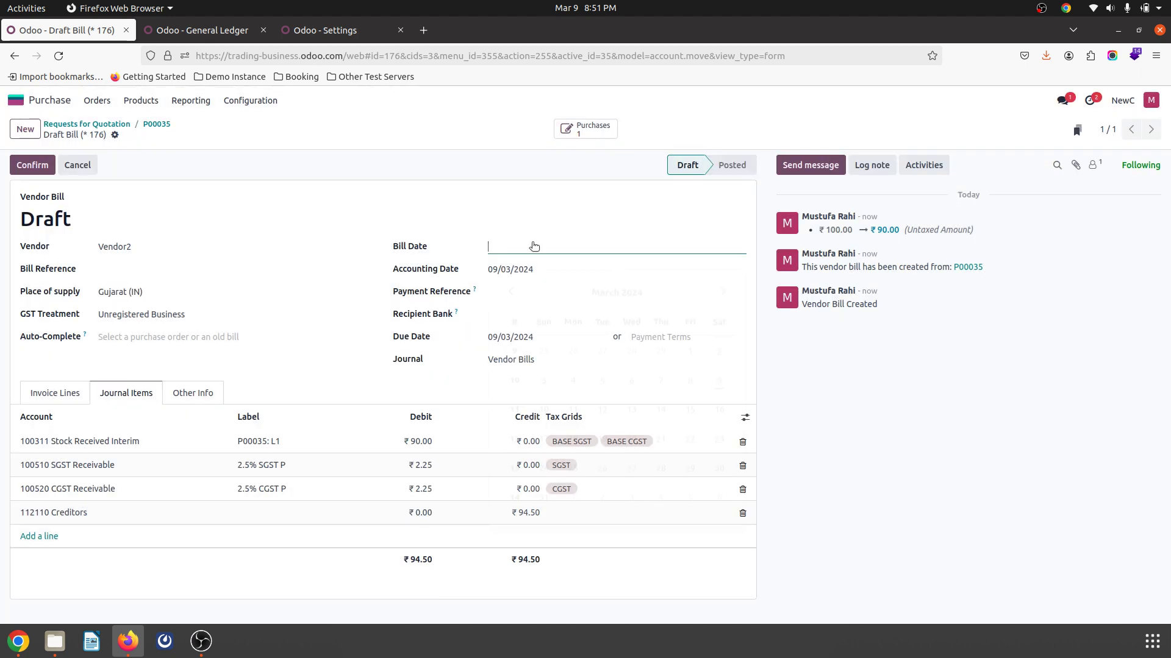
click(718, 368)
click(38, 166)
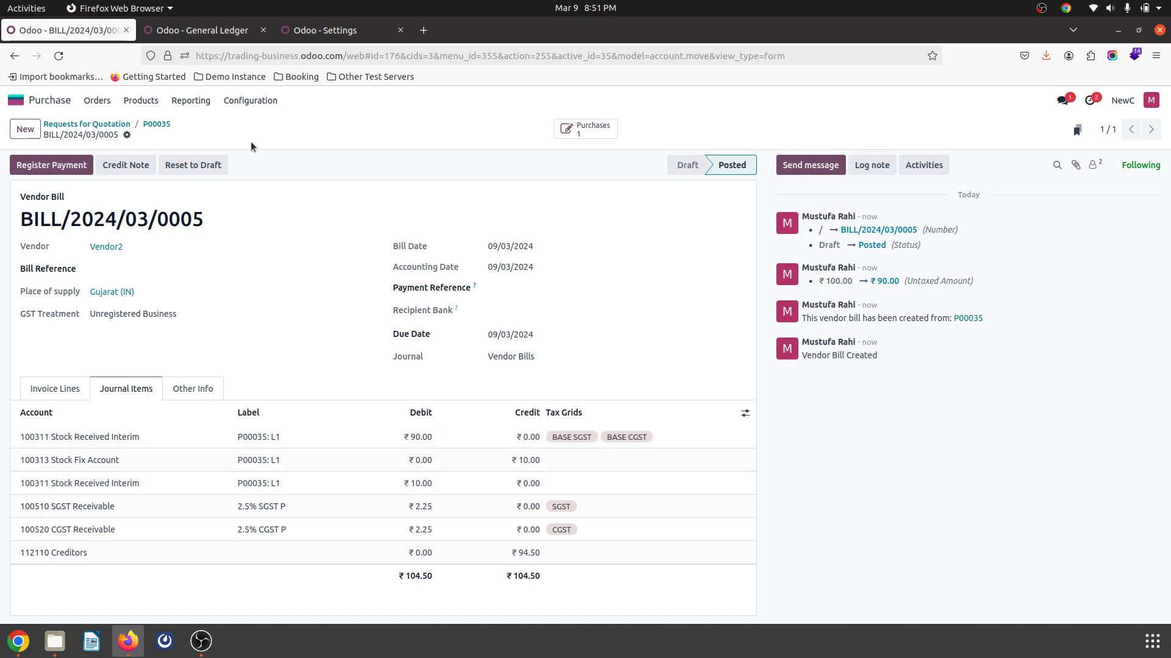
Step: Reload the General Ledger to examine the discounted bill's entries in the Stock Received Interim, Stock Fix Account and Creditors accounts
click(218, 35)
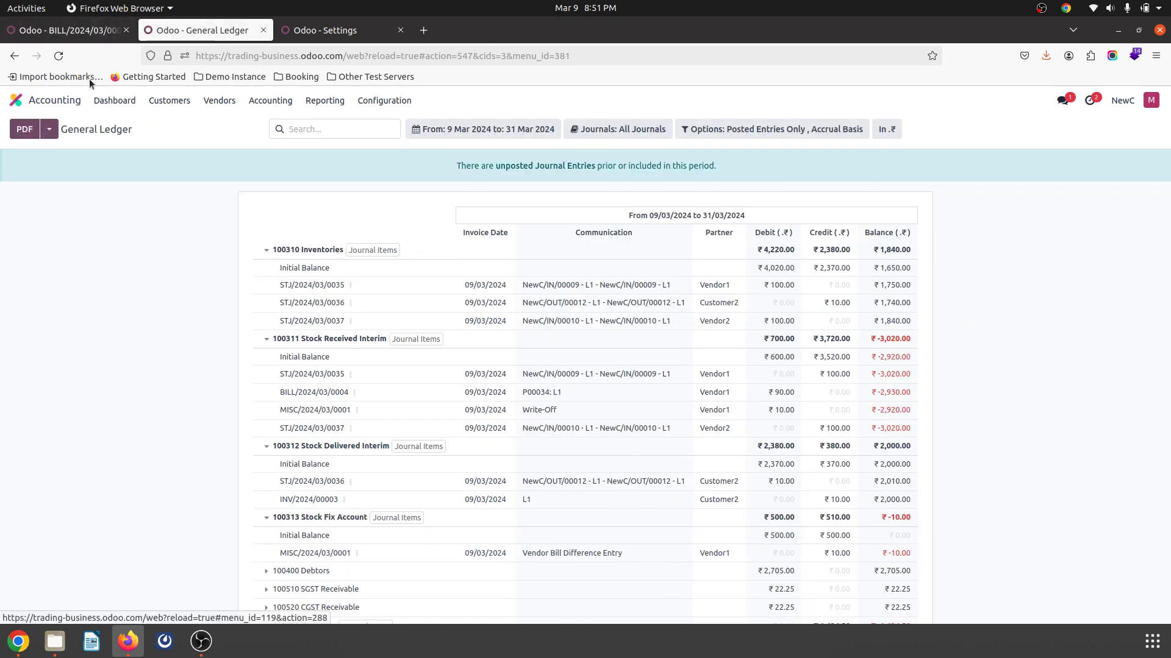
key(F5)
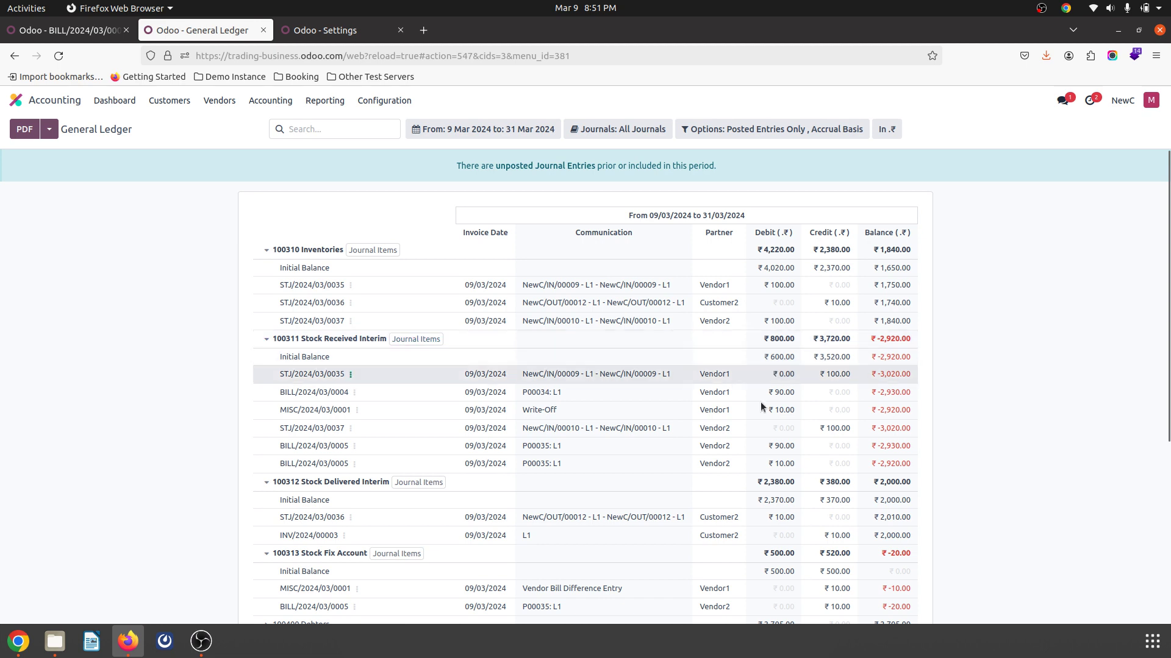
double_click(779, 319)
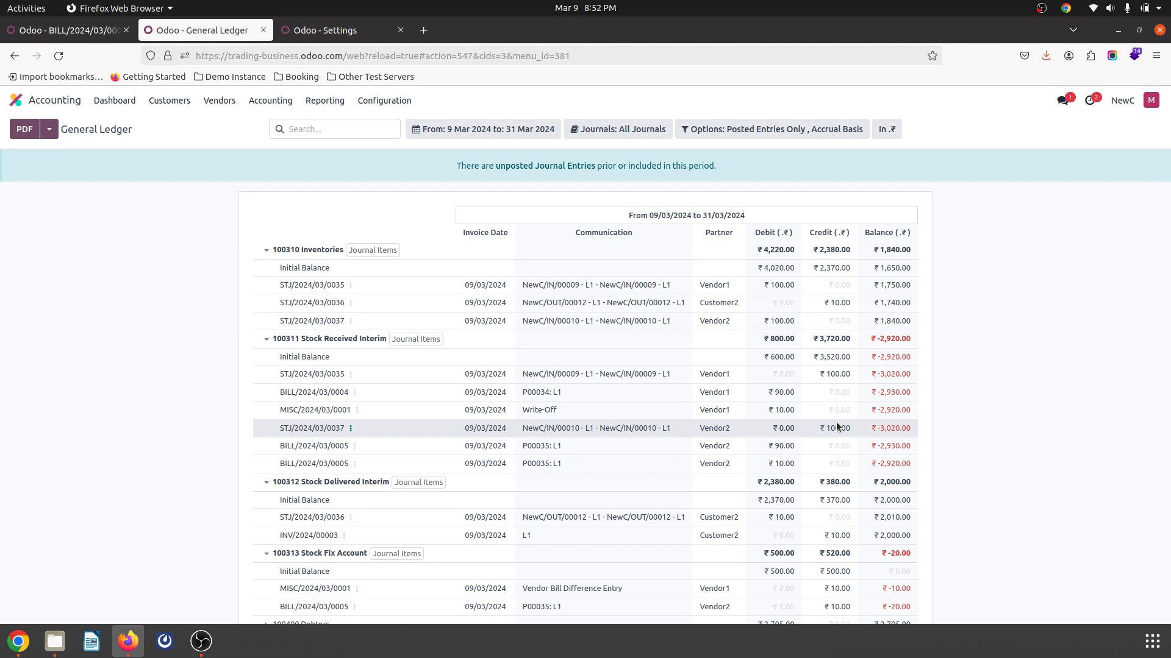
triple_click(783, 447)
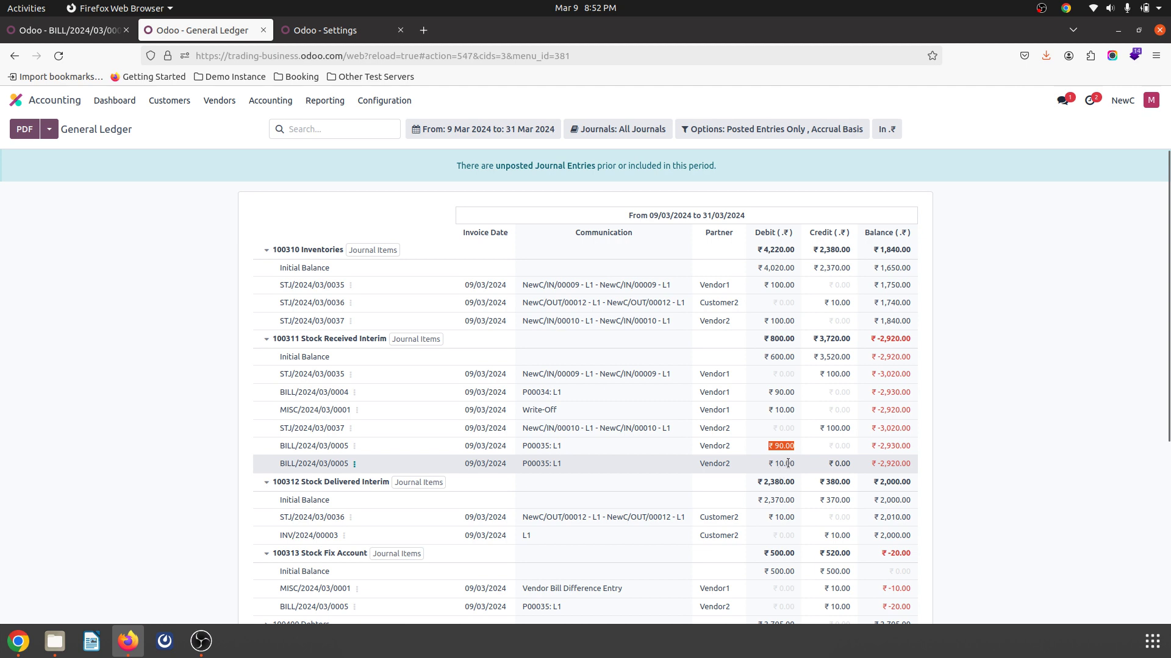
scroll(788, 464, down, 2)
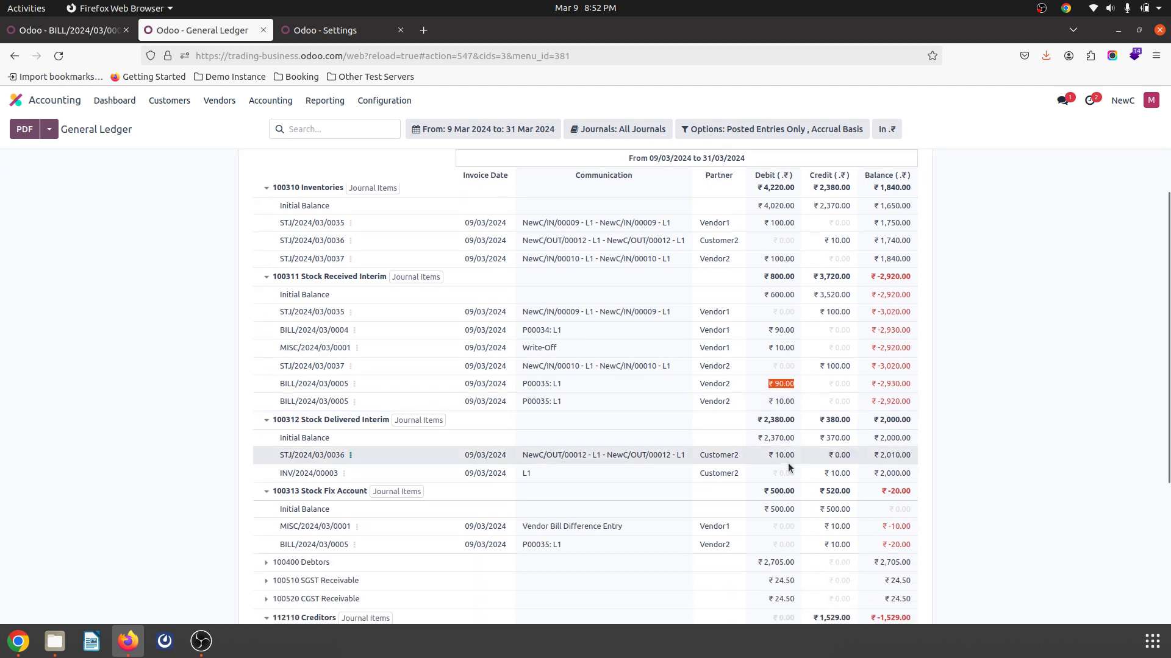
scroll(788, 468, down, 6)
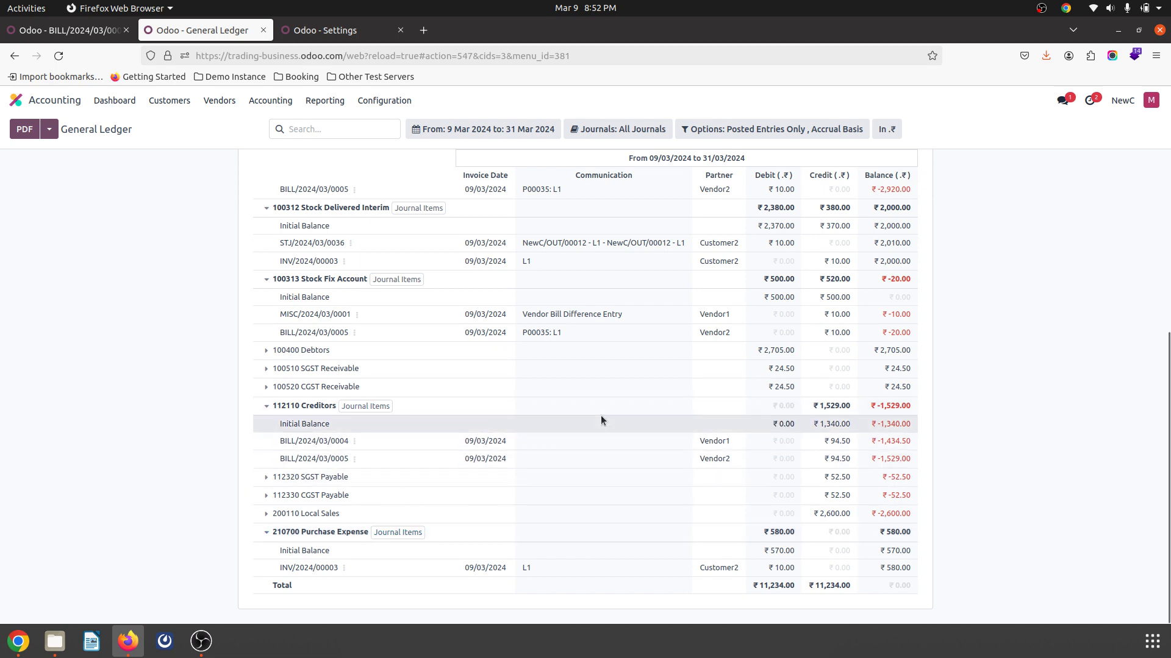
scroll(727, 295, up, 2)
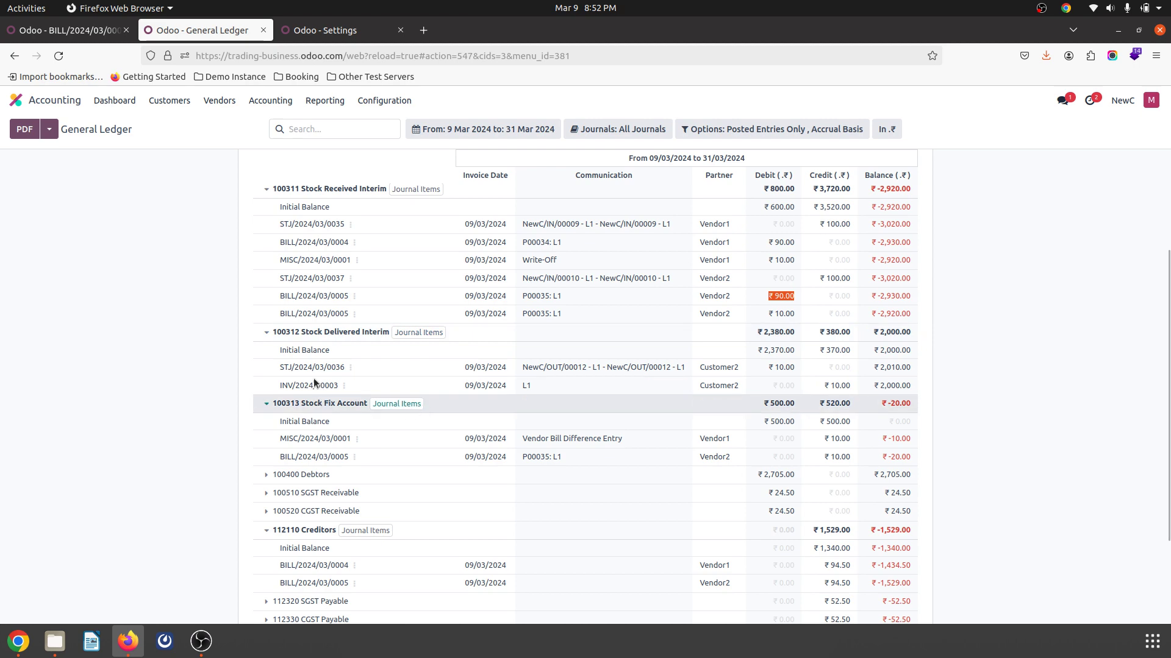
Step: Duplicate purchase order P00035 and change the vendor on the copy to Door Vendor
click(85, 30)
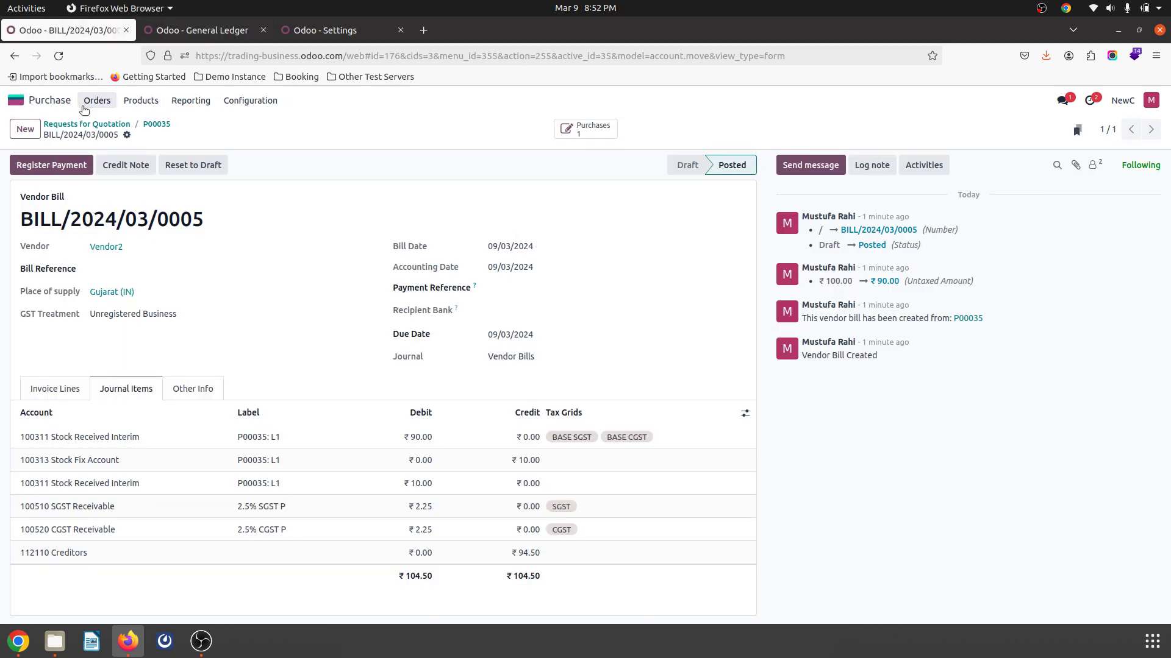
click(156, 123)
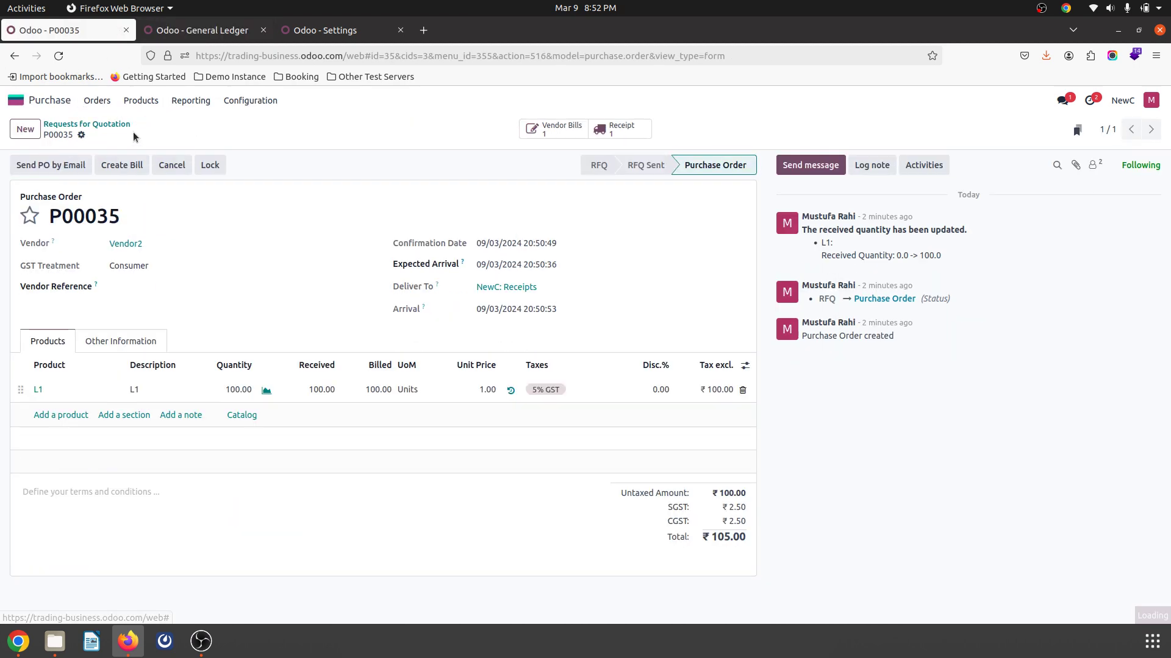
click(83, 135)
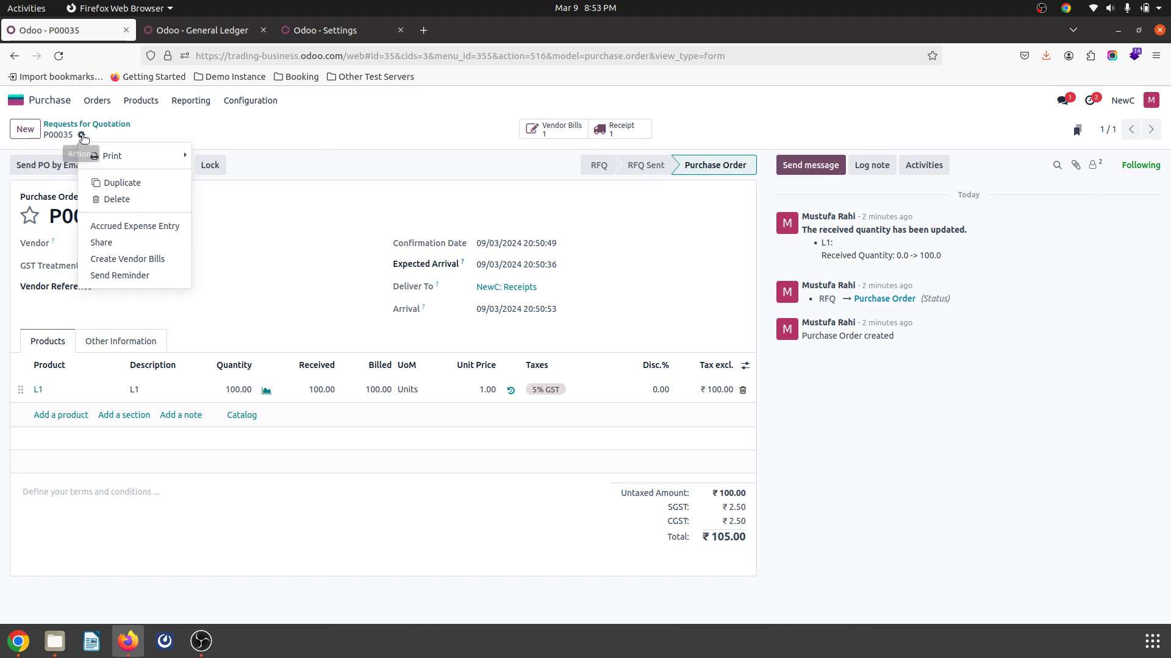
click(117, 182)
click(177, 242)
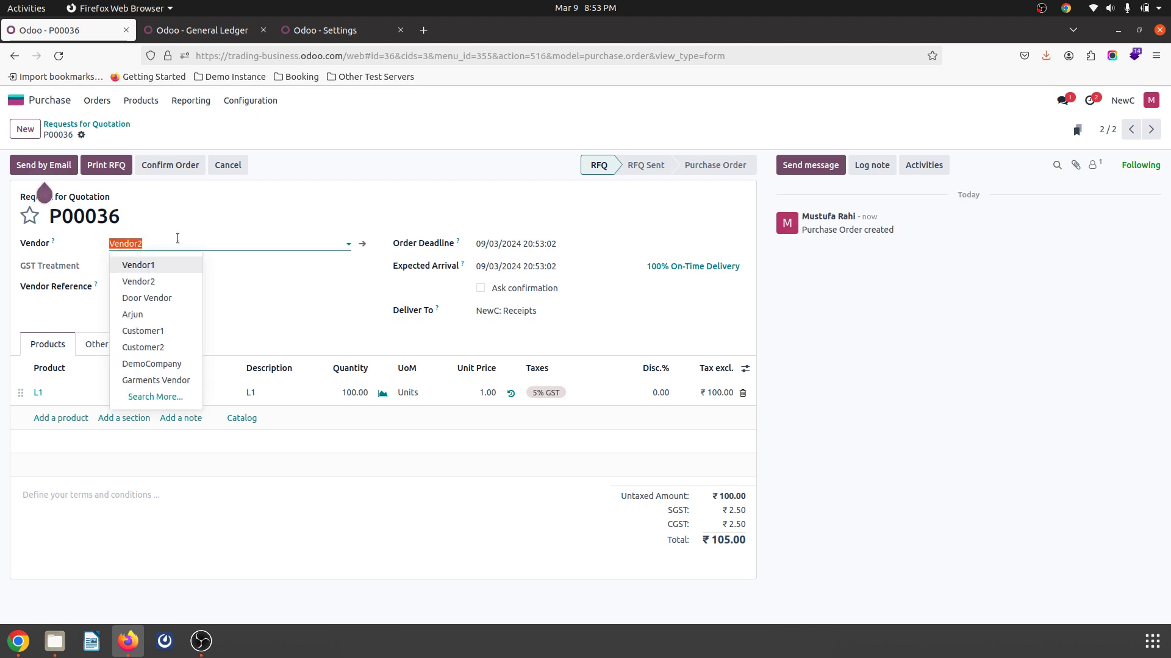
click(172, 300)
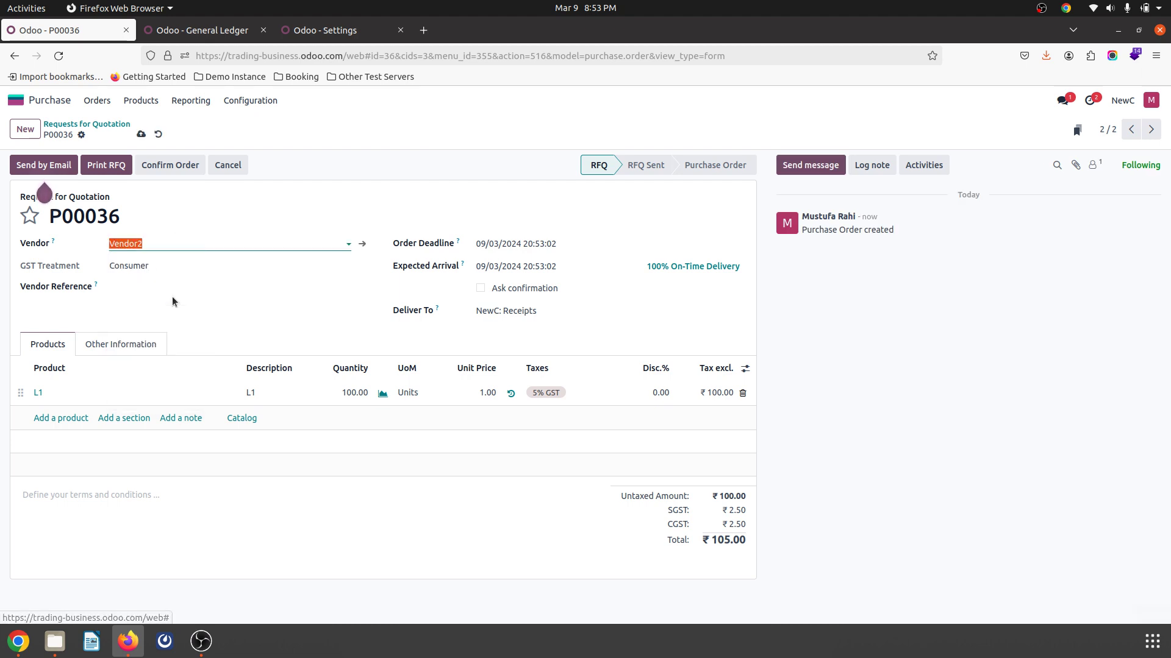
Step: Confirm the Door Vendor order, validate its receipt for the full quantity of L1 and return to the order
click(151, 171)
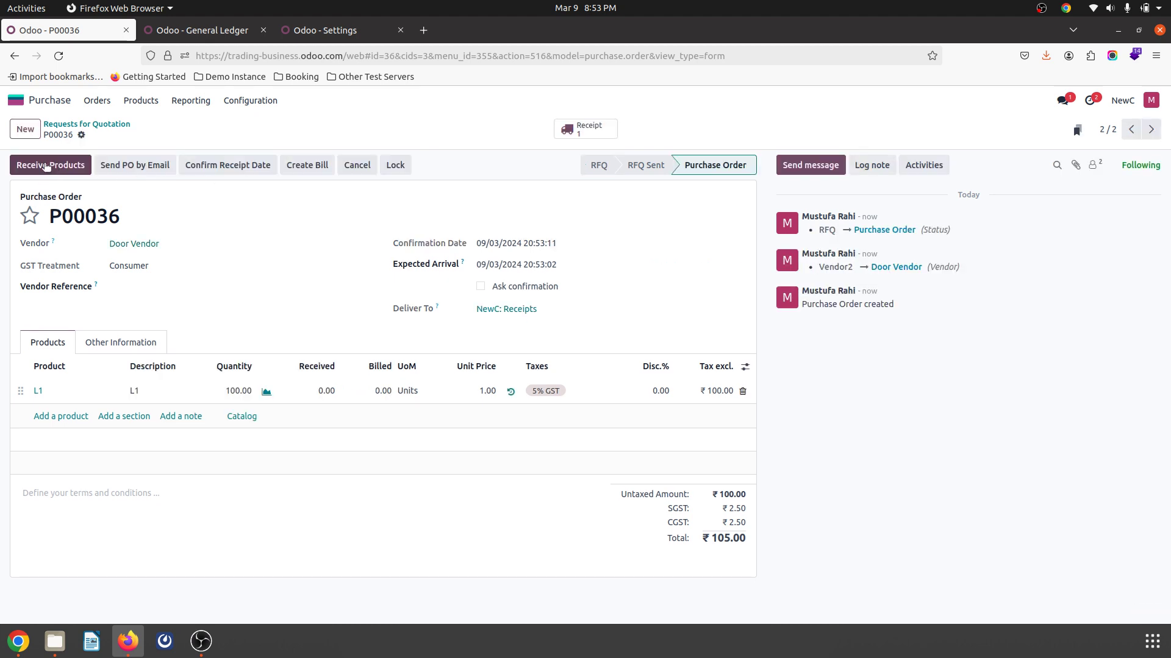
click(46, 166)
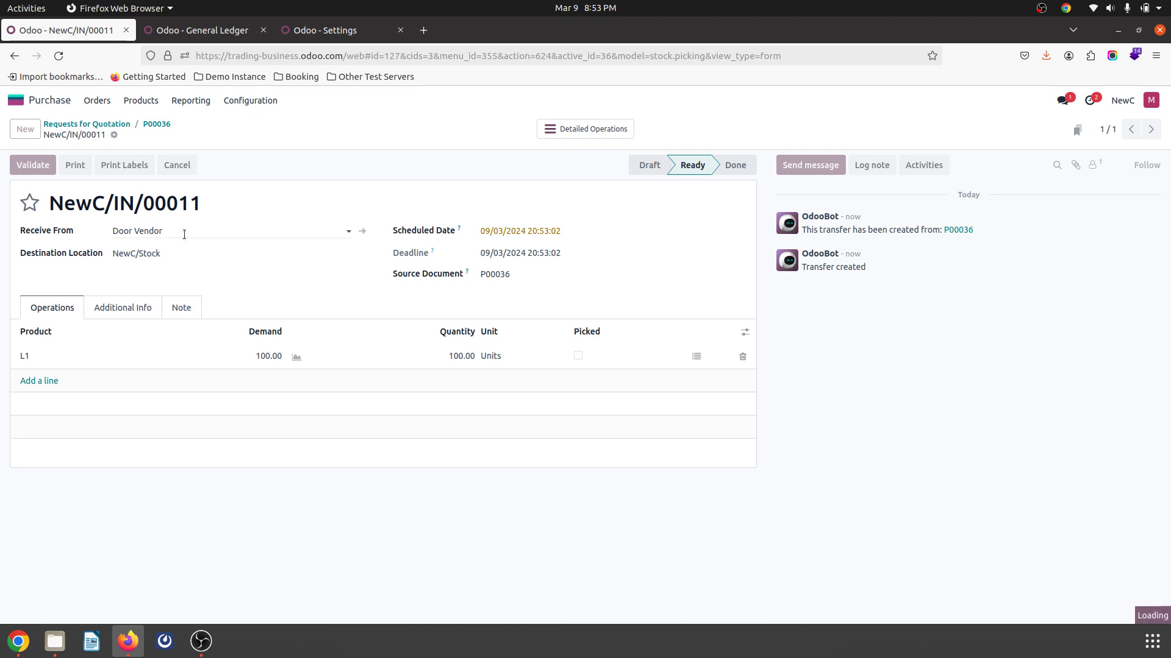
click(156, 125)
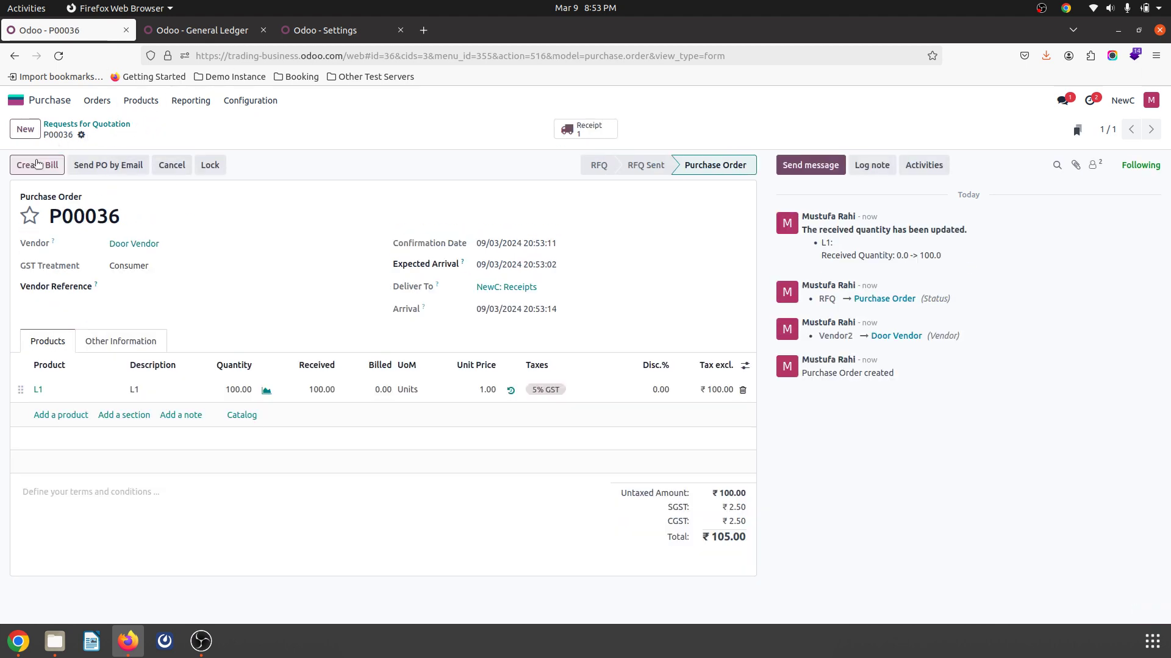
Step: Create the vendor bill from the received Door Vendor order and set the L1 line's unit price to 1.1
key(alt+w)
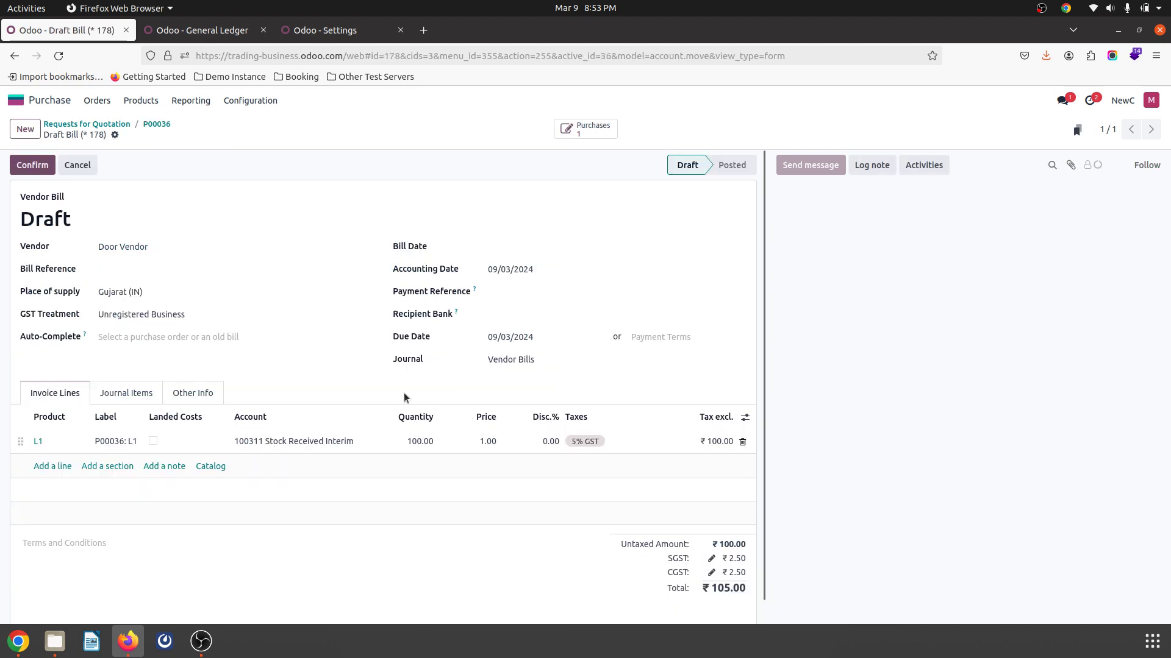
click(492, 442)
text(1)
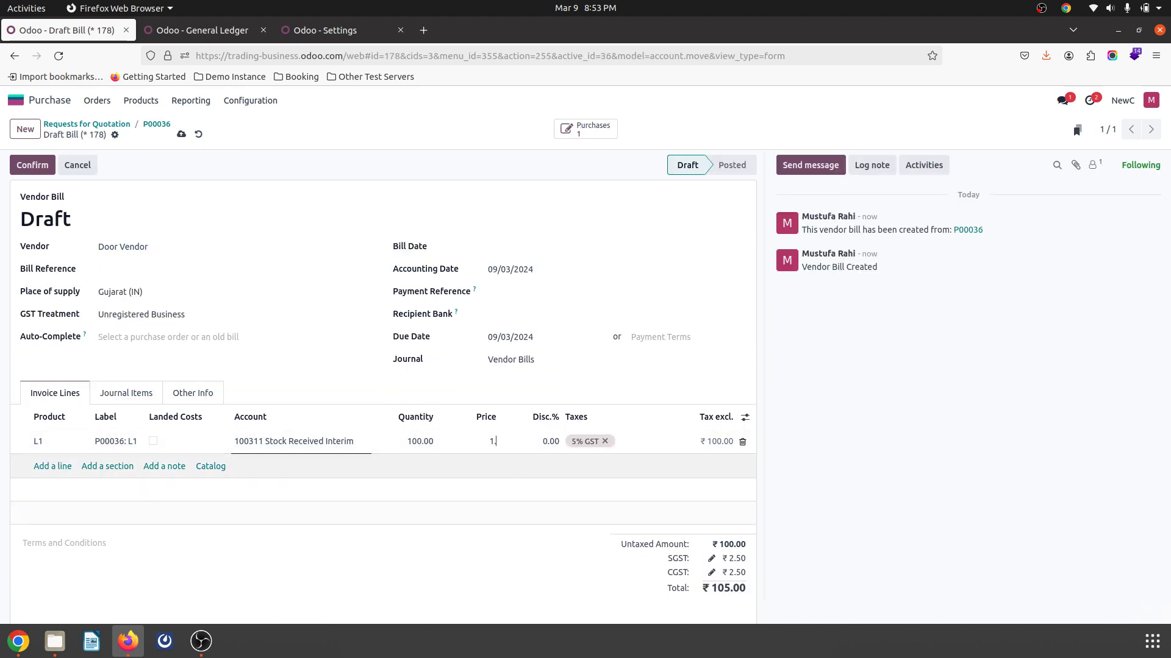
text(.1)
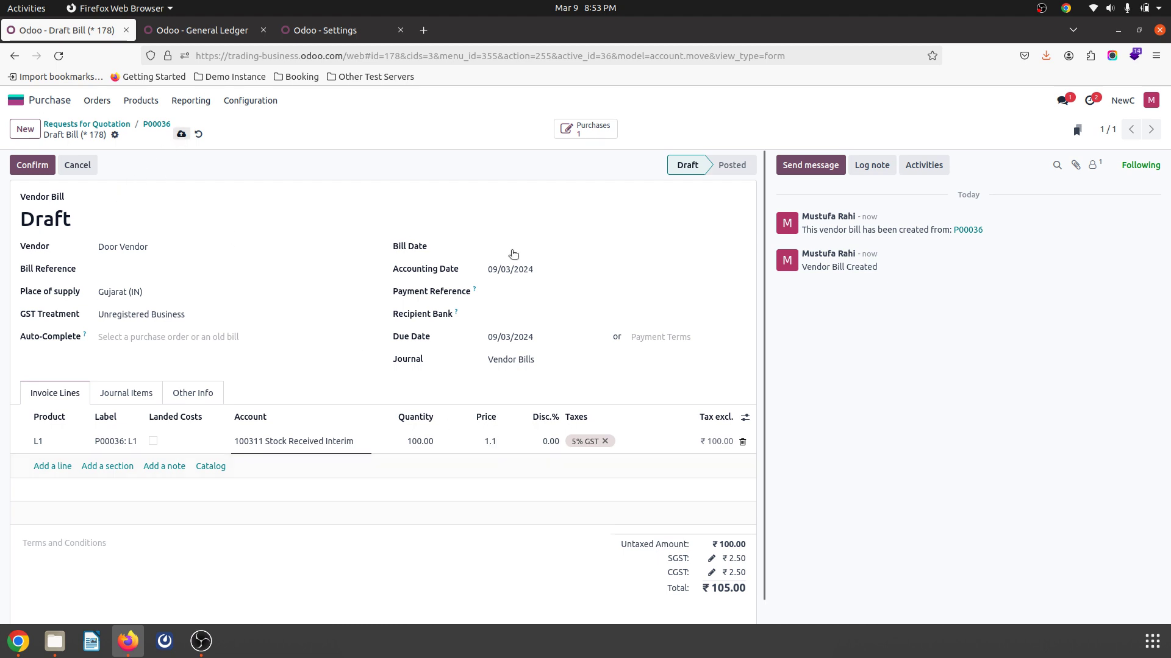
Step: Set the Door Vendor bill's date to 09/03/2024, show its journal items and confirm the bill
click(542, 250)
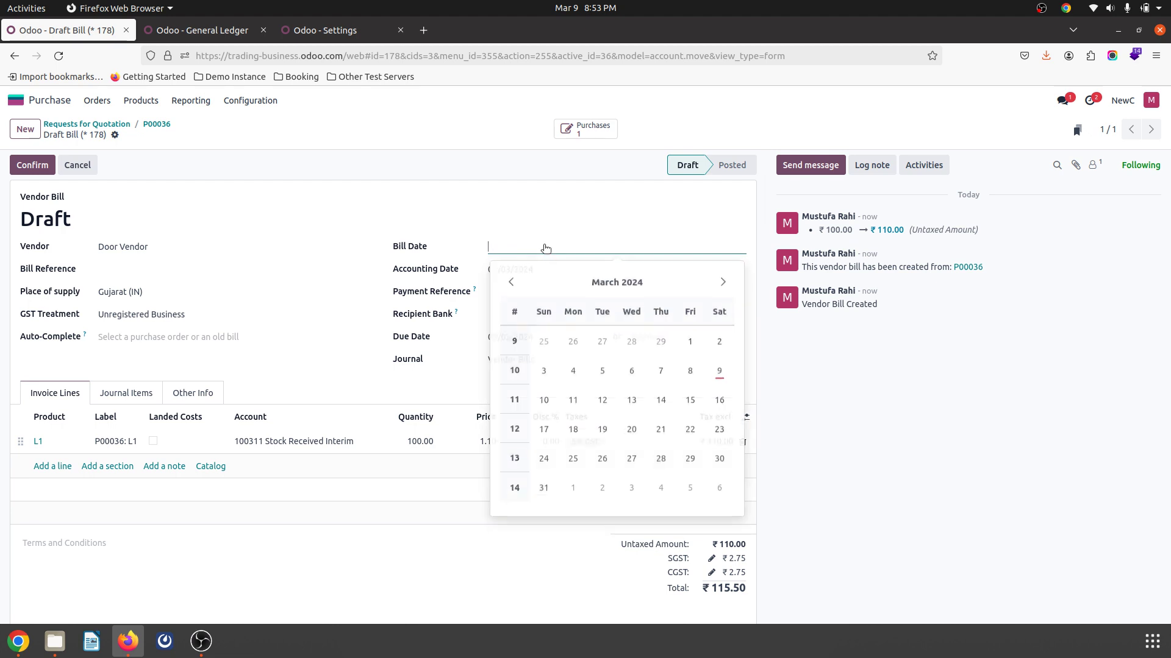
click(720, 369)
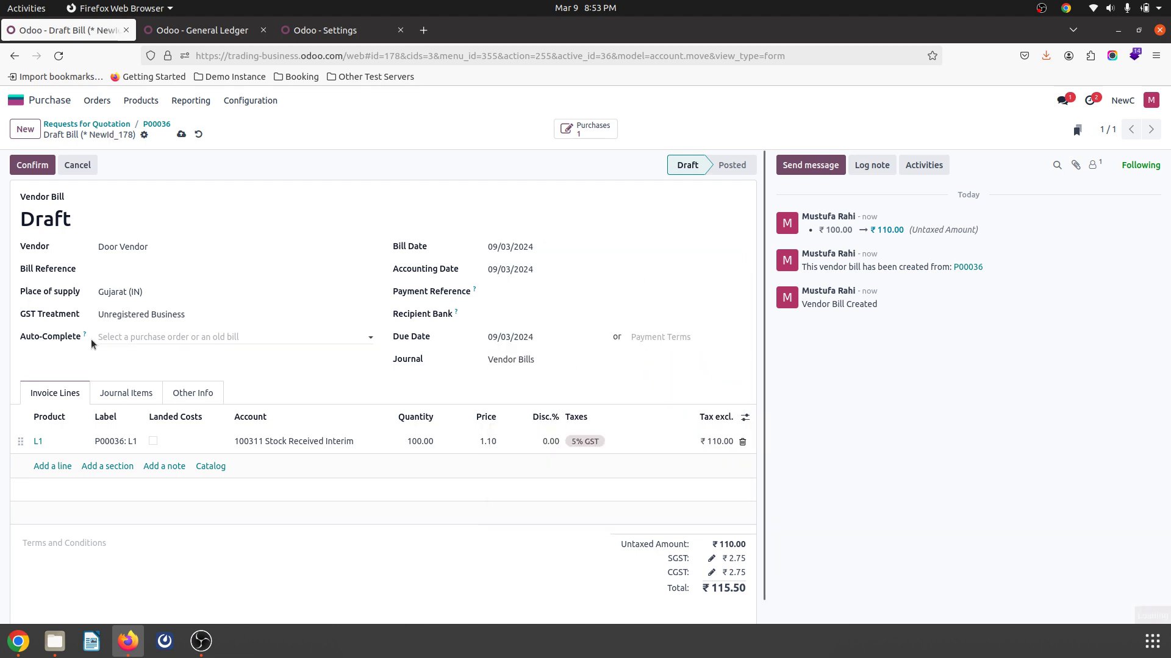
click(117, 393)
click(34, 166)
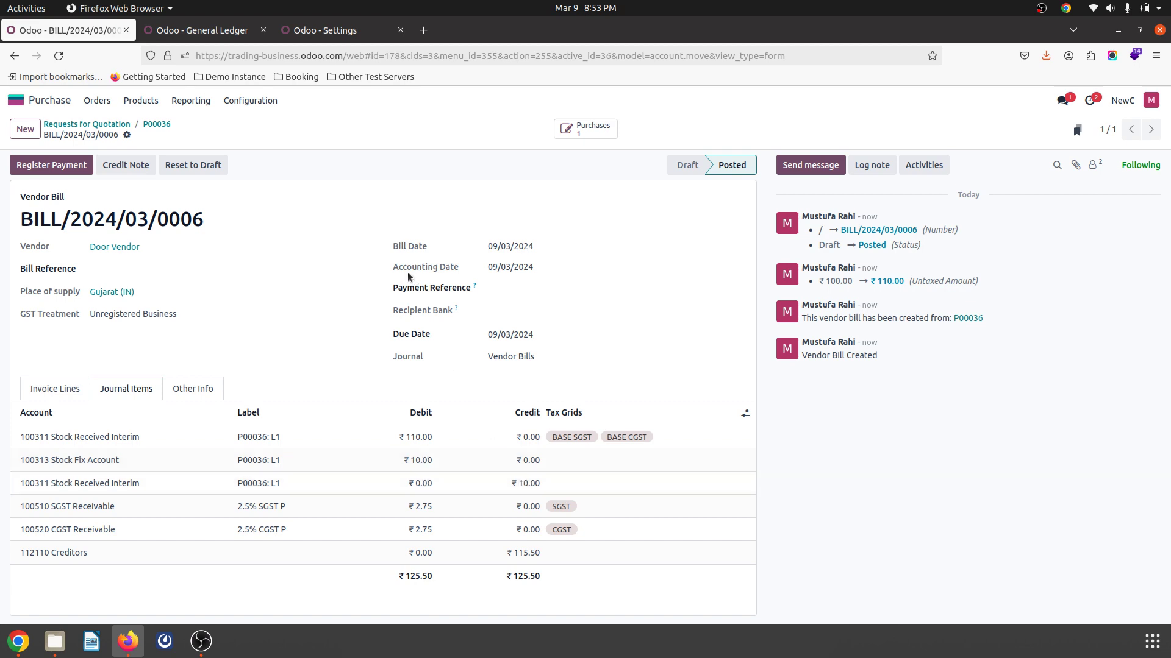
Step: Reload the General Ledger to examine Door Vendor's receipt and bill entries in the Inventories and Stock Received Interim accounts
click(234, 29)
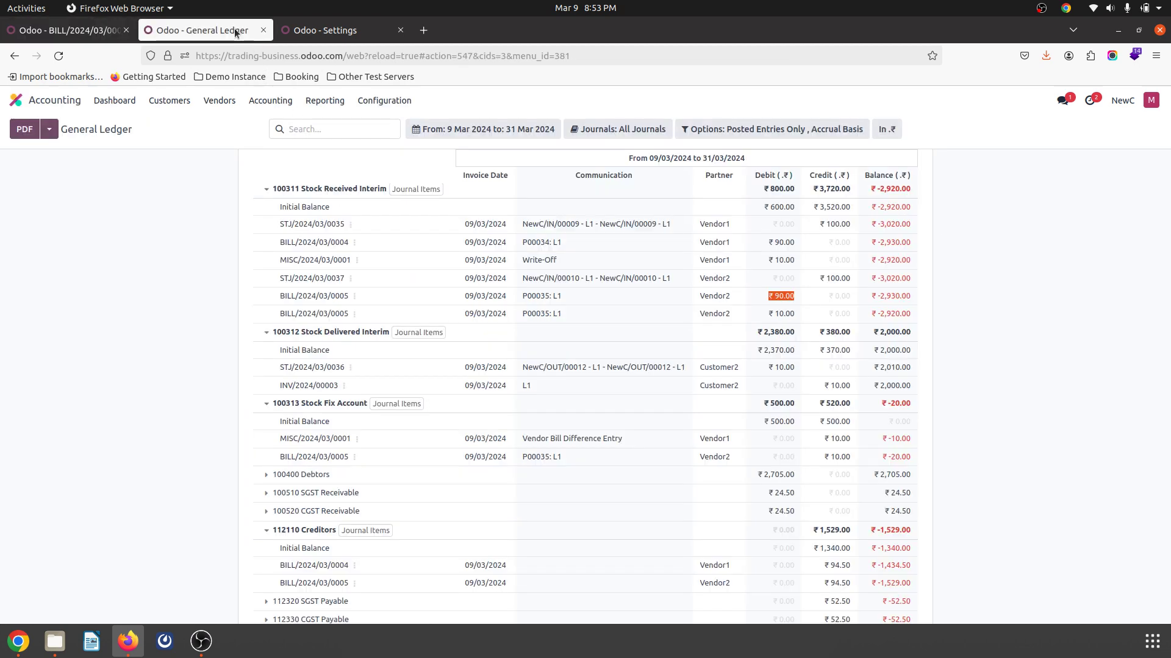
click(61, 59)
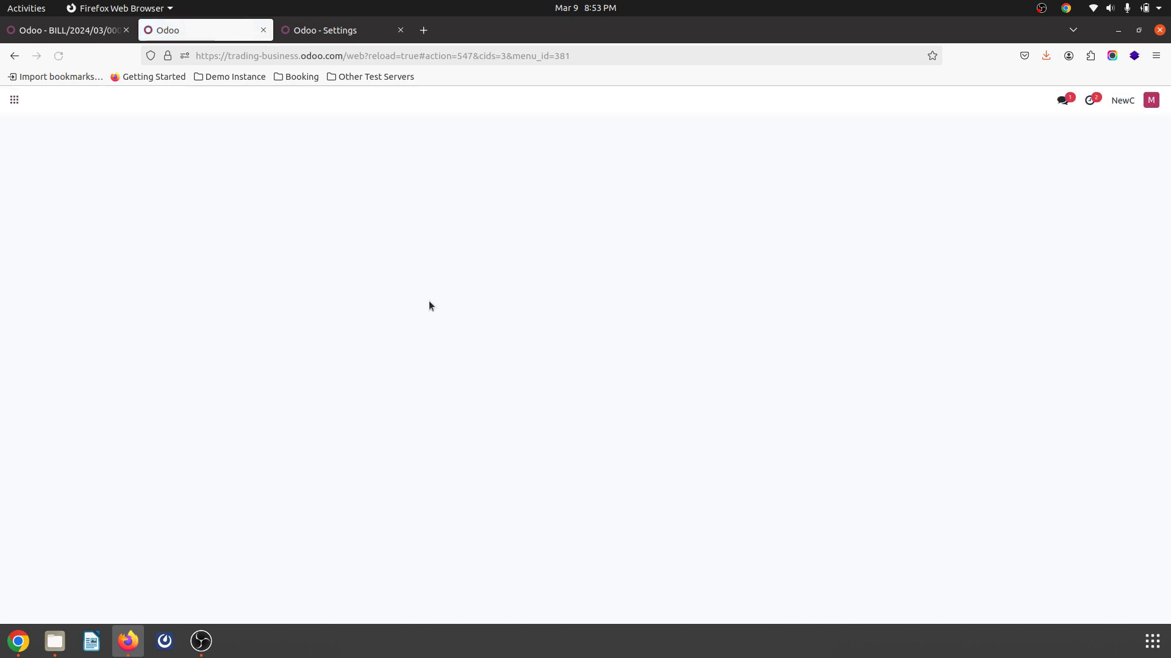
scroll(670, 329, up, 3)
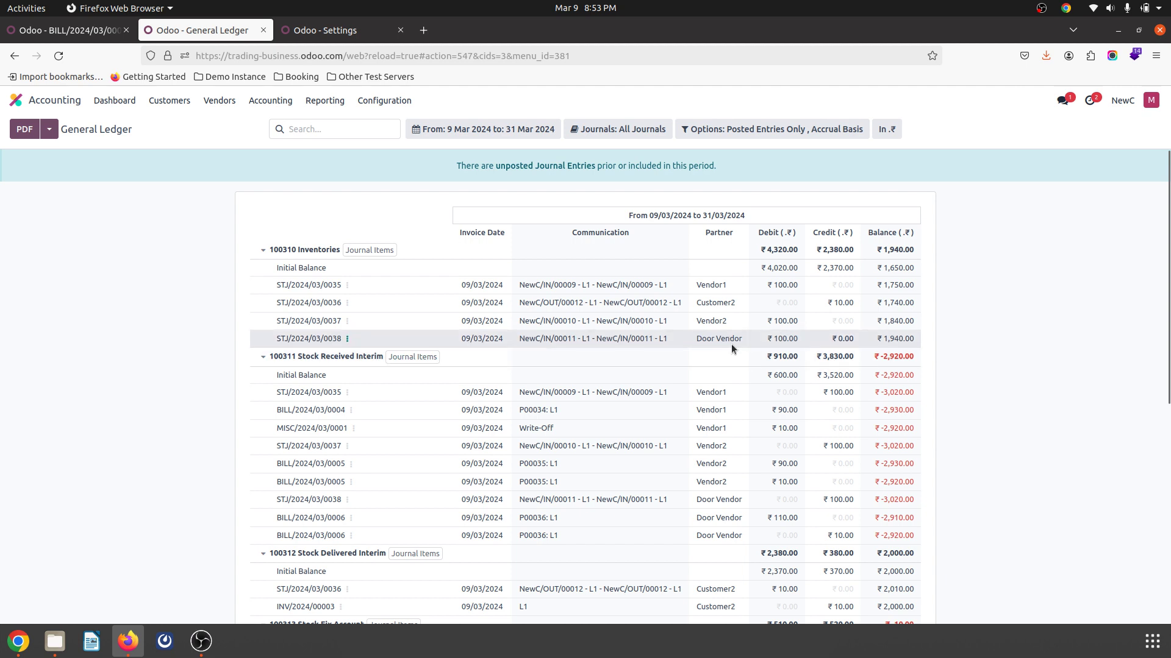
double_click(780, 338)
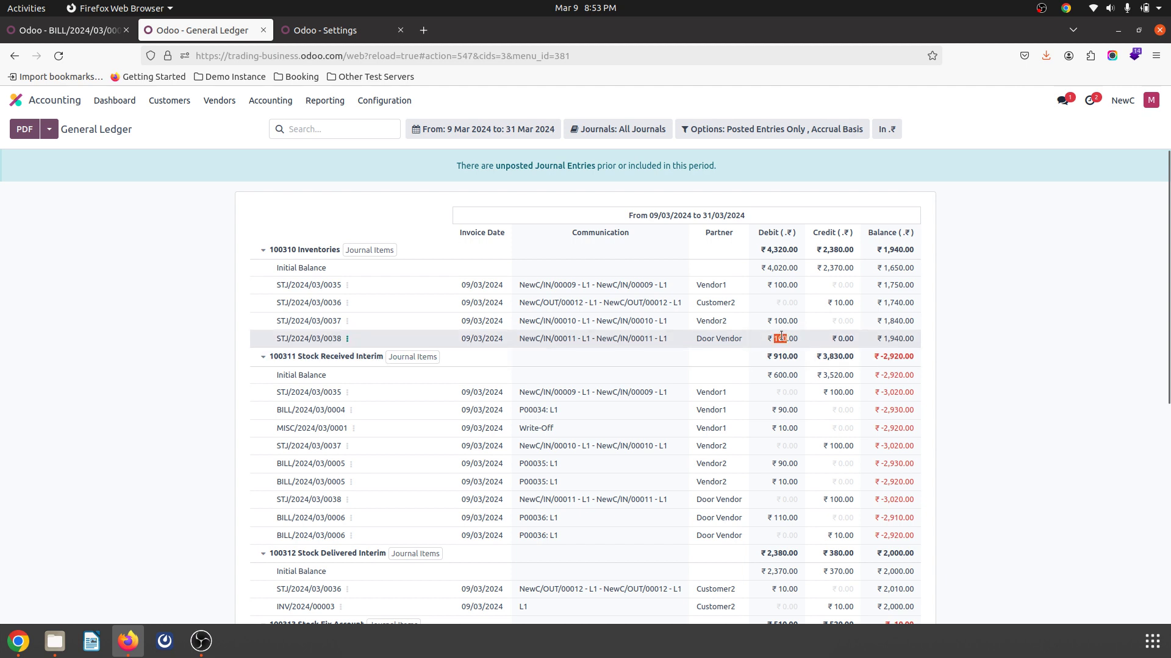
double_click(838, 500)
double_click(780, 518)
triple_click(781, 518)
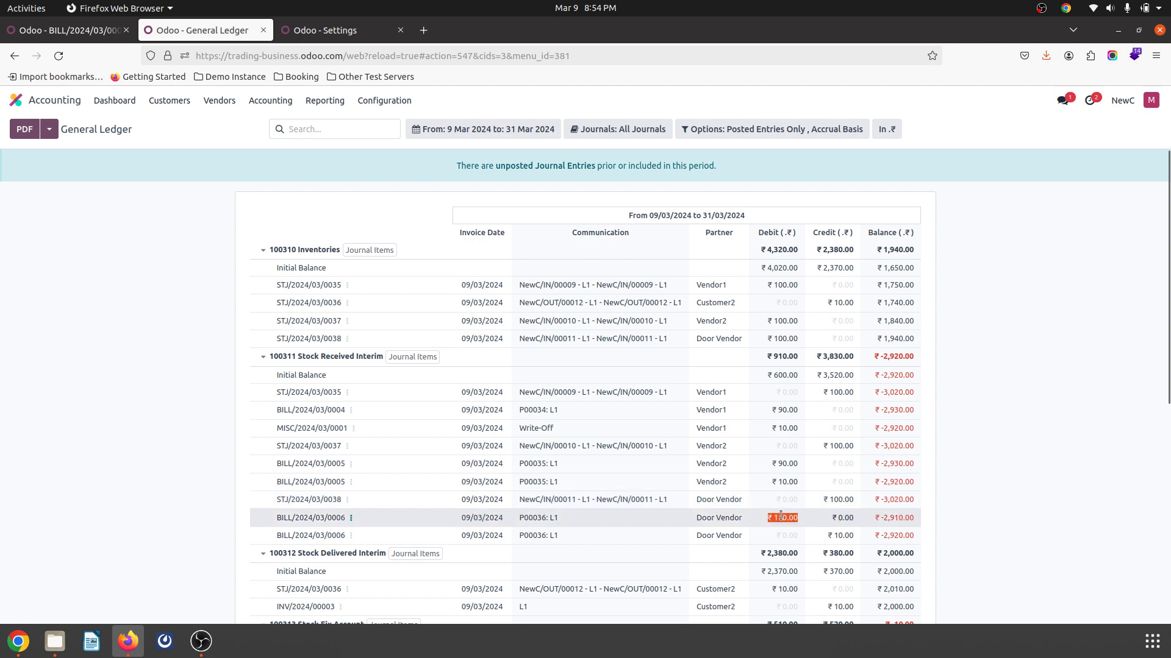
double_click(848, 536)
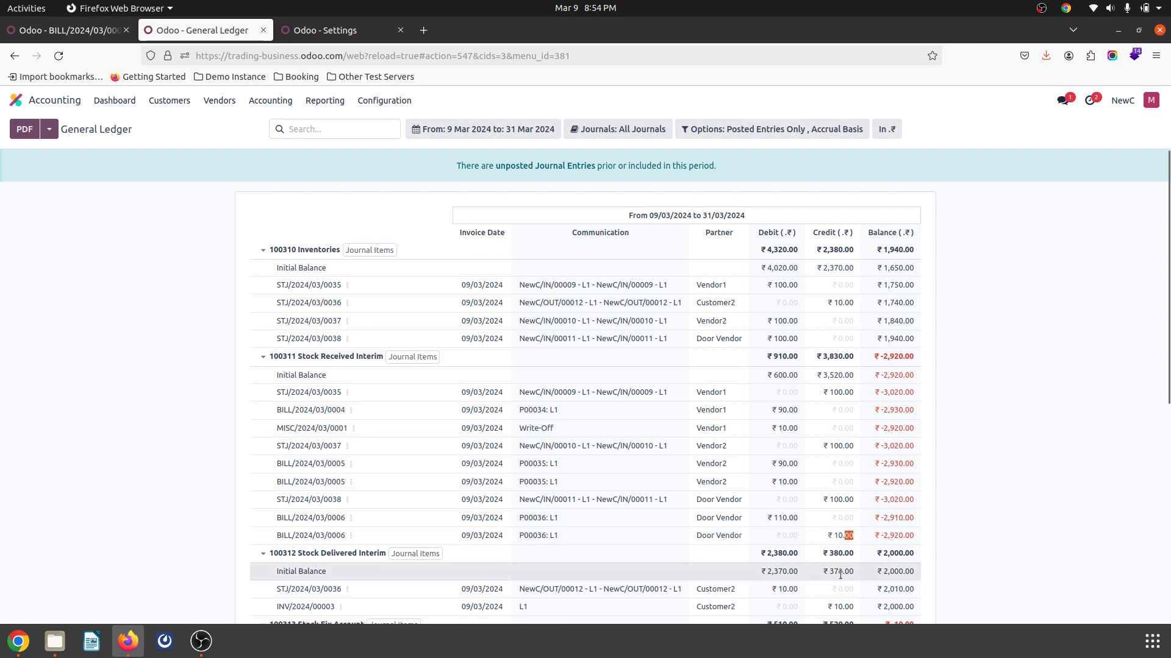
Step: Compare Door Vendor's bill entries across the Stock Received Interim, Stock Fix Account and Creditors accounts in the General Ledger
scroll(949, 534, down, 6)
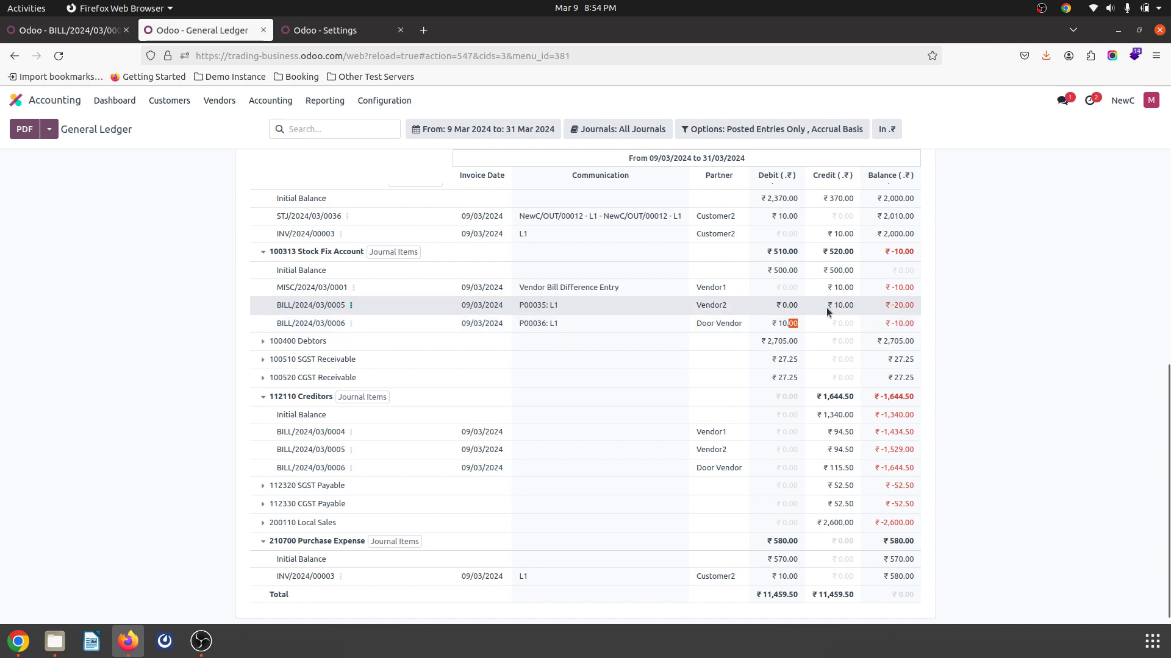
scroll(835, 311, up, 5)
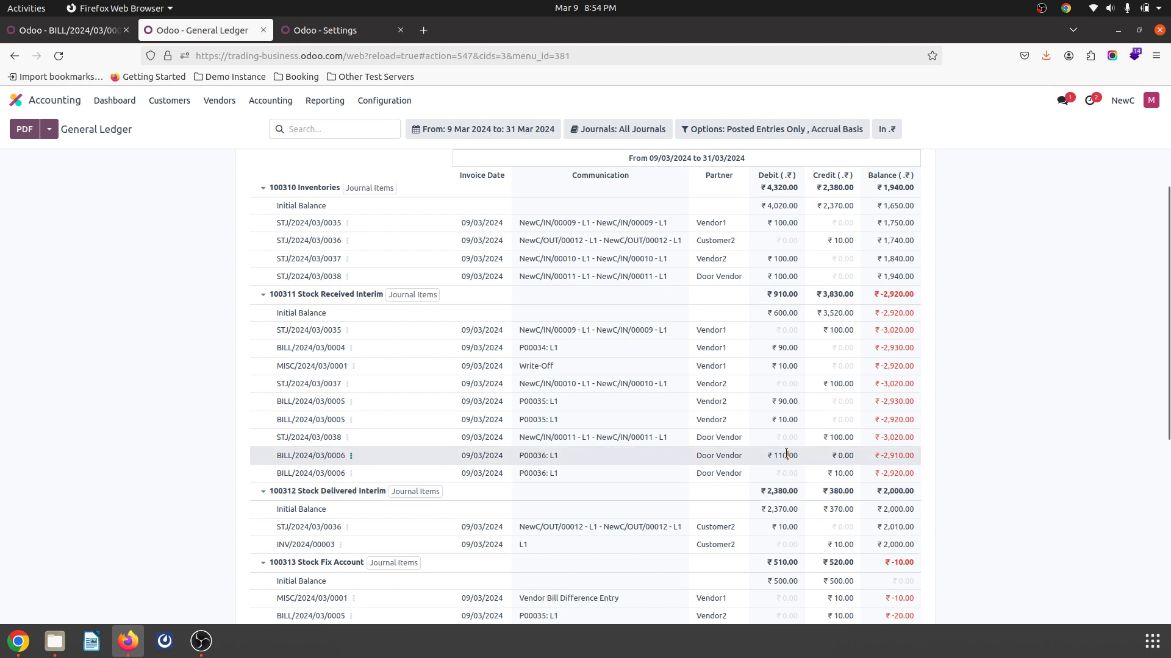
scroll(903, 487, down, 5)
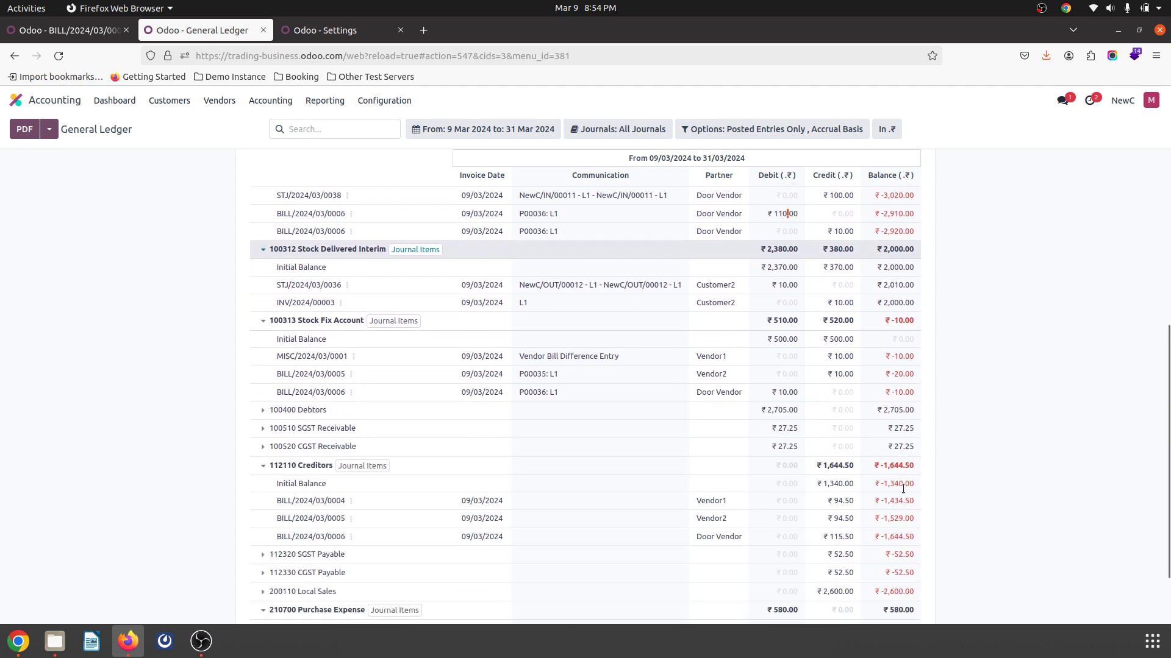
scroll(903, 488, down, 1)
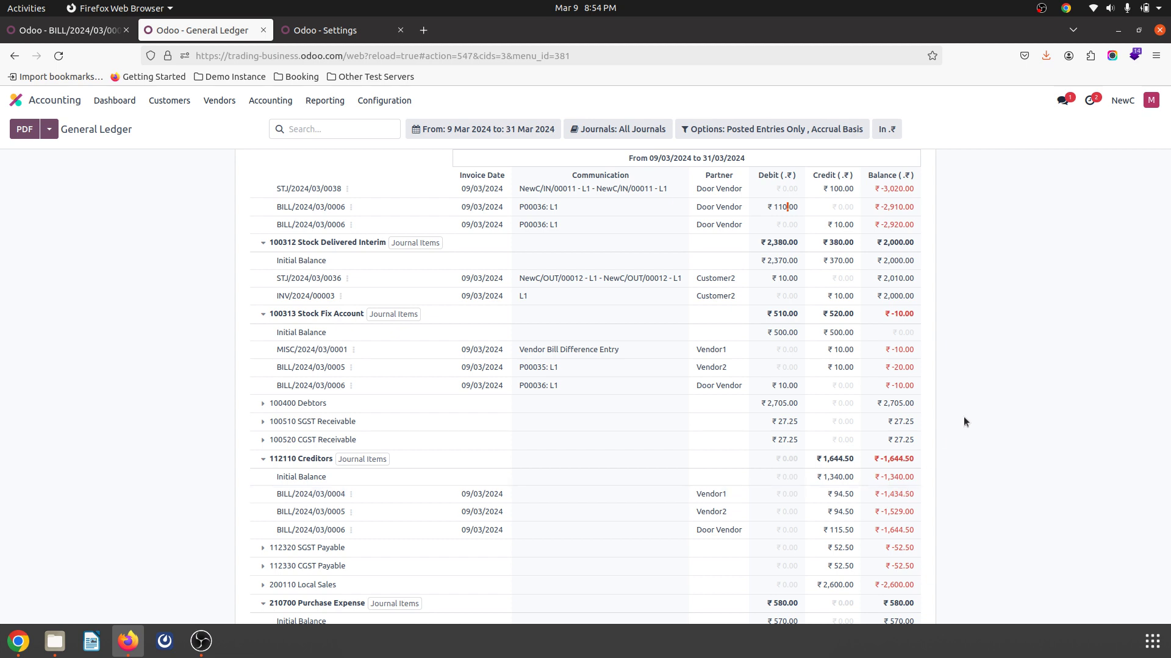
scroll(963, 421, down, 2)
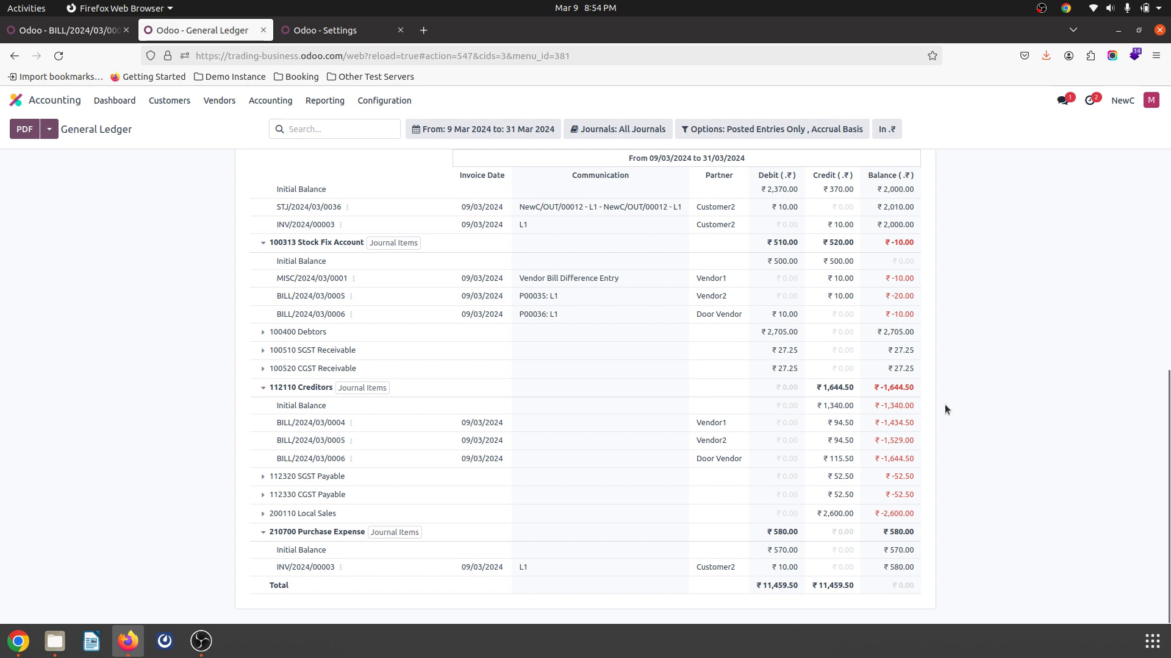
scroll(975, 384, up, 6)
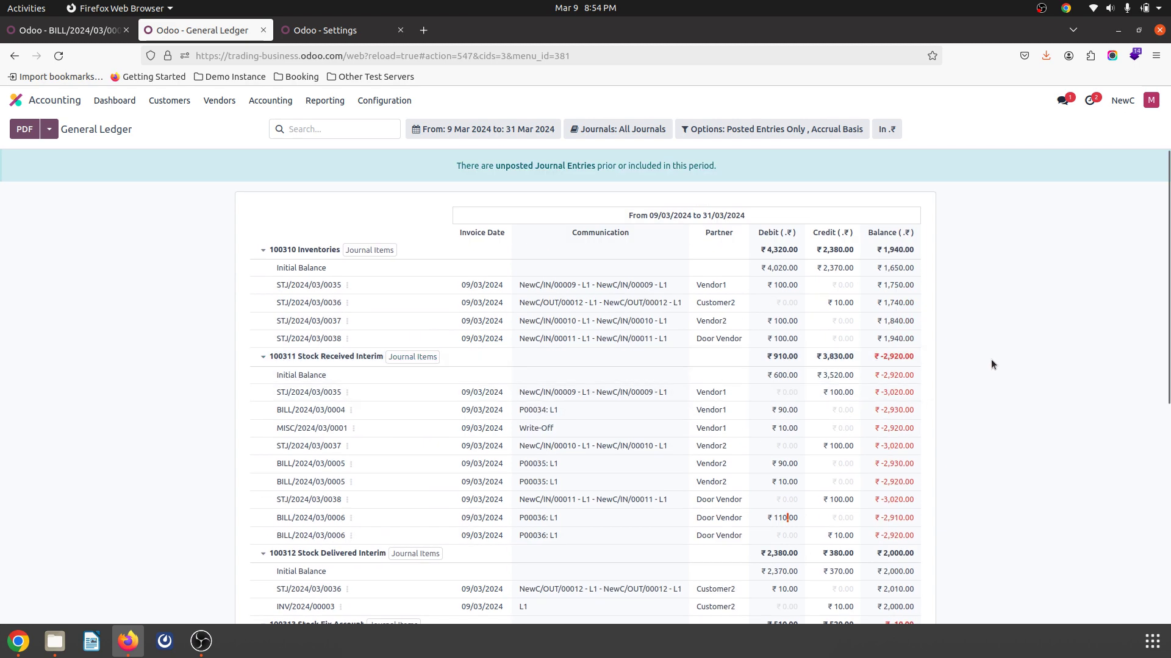